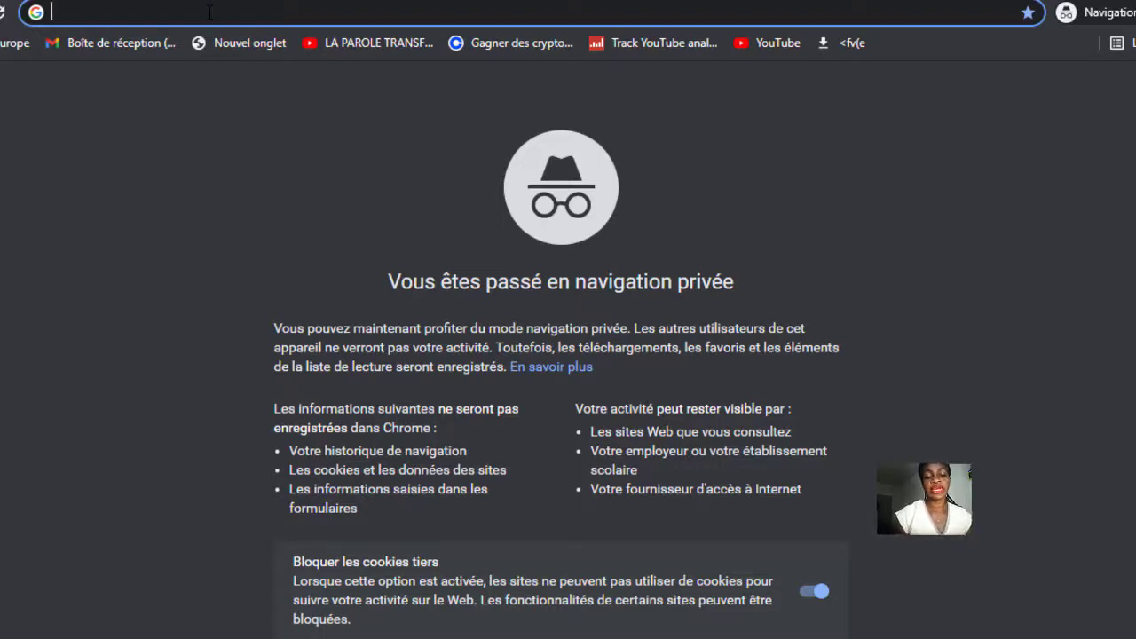
Load the systeme.io homepage and display it in French.
{"action": "type", "text": "sy"}
{"action": "key", "text": "Return"}
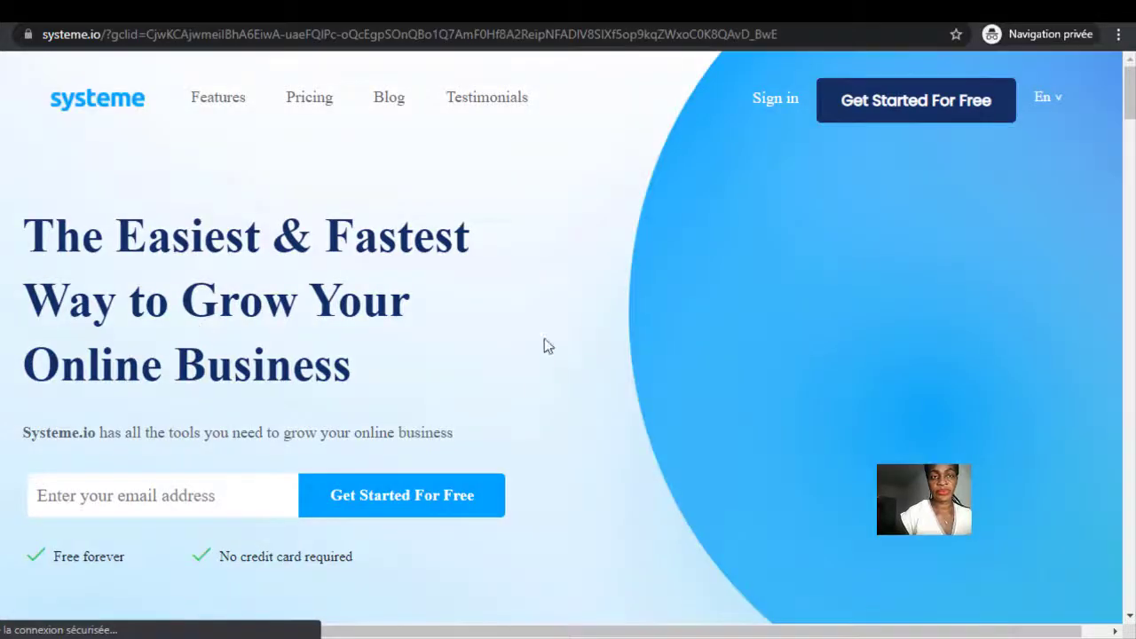
{"action": "left_click", "coordinate": [928, 123]}
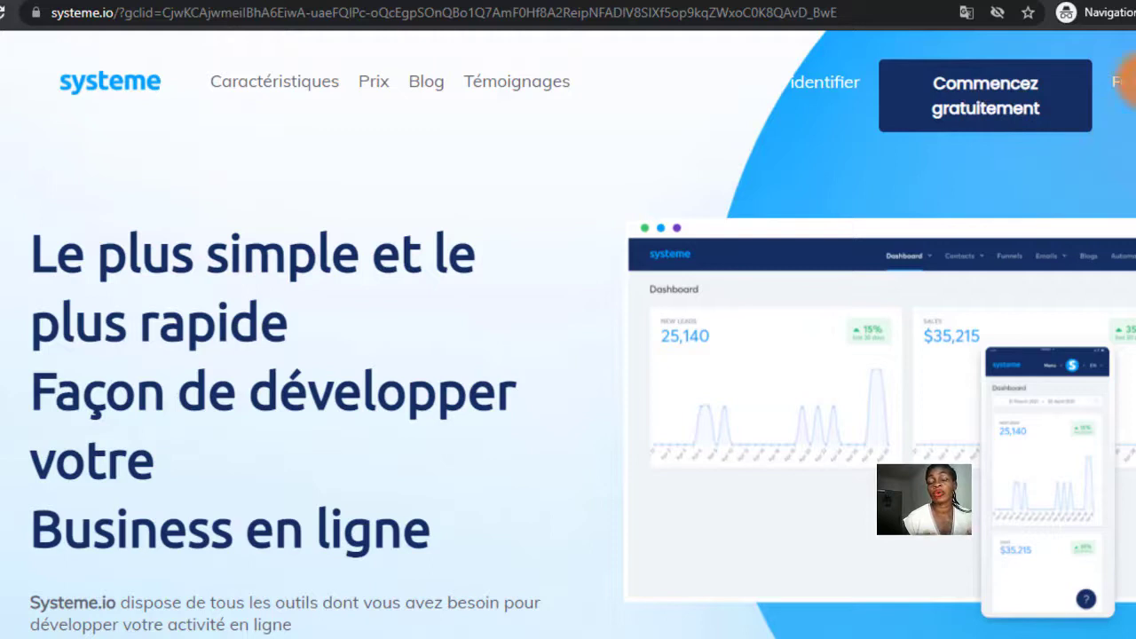
Check the site language list unchanged and bring up the 'Commencez gratuitement' signup form.
{"action": "left_click", "coordinate": [1131, 92]}
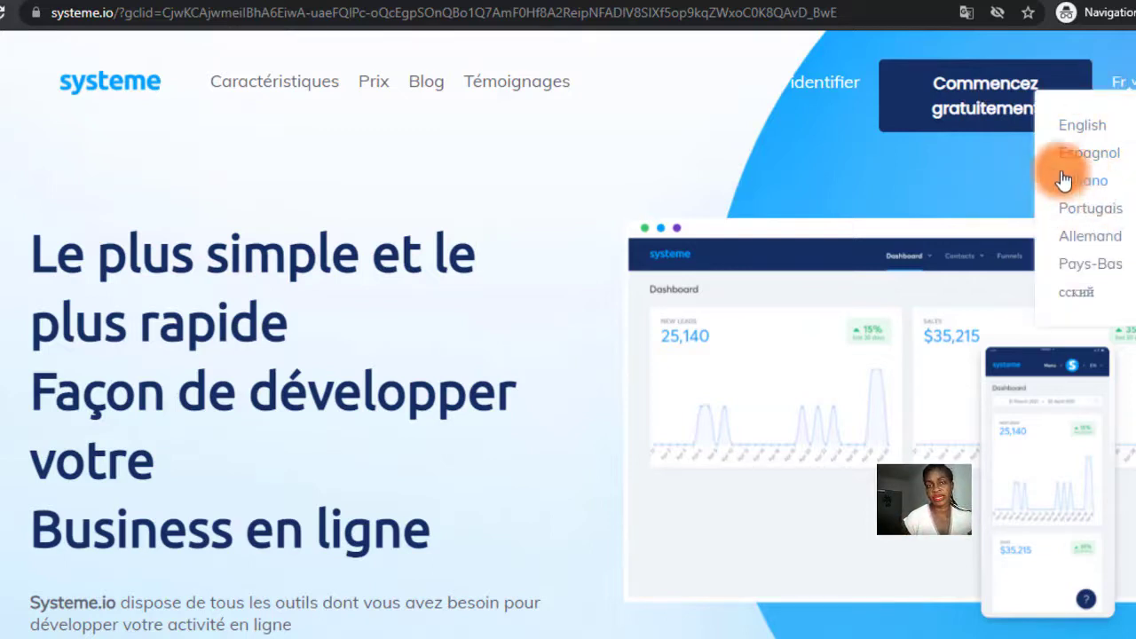
{"action": "left_click", "coordinate": [956, 200]}
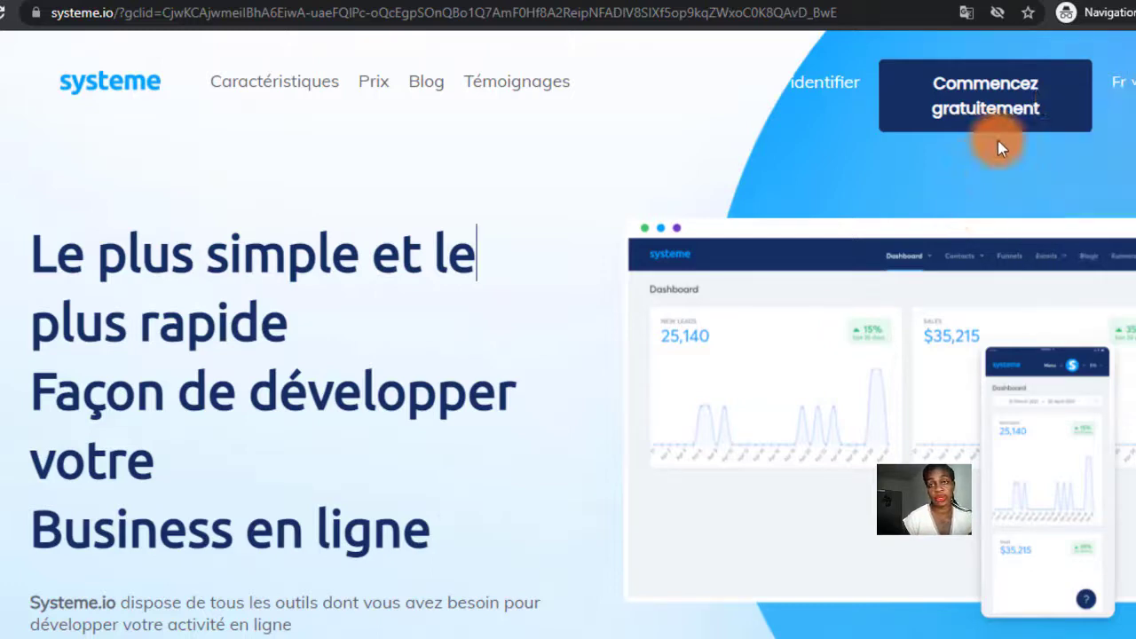
{"action": "left_click", "coordinate": [988, 108]}
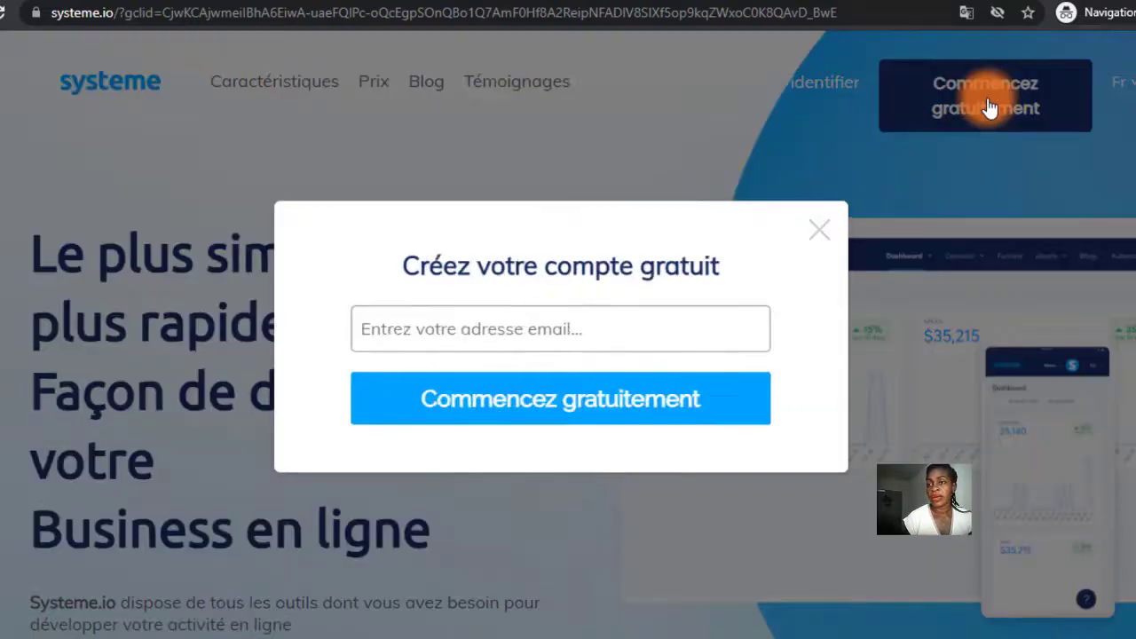
Enter the account e-mail address in the signup field and submit it.
{"action": "left_click", "coordinate": [514, 335]}
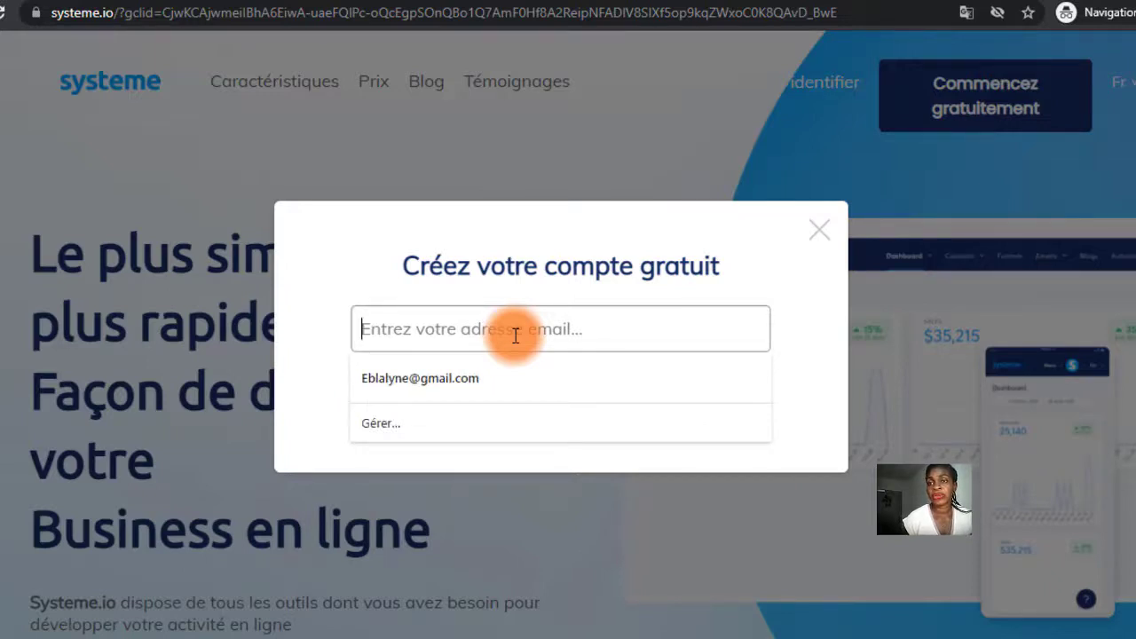
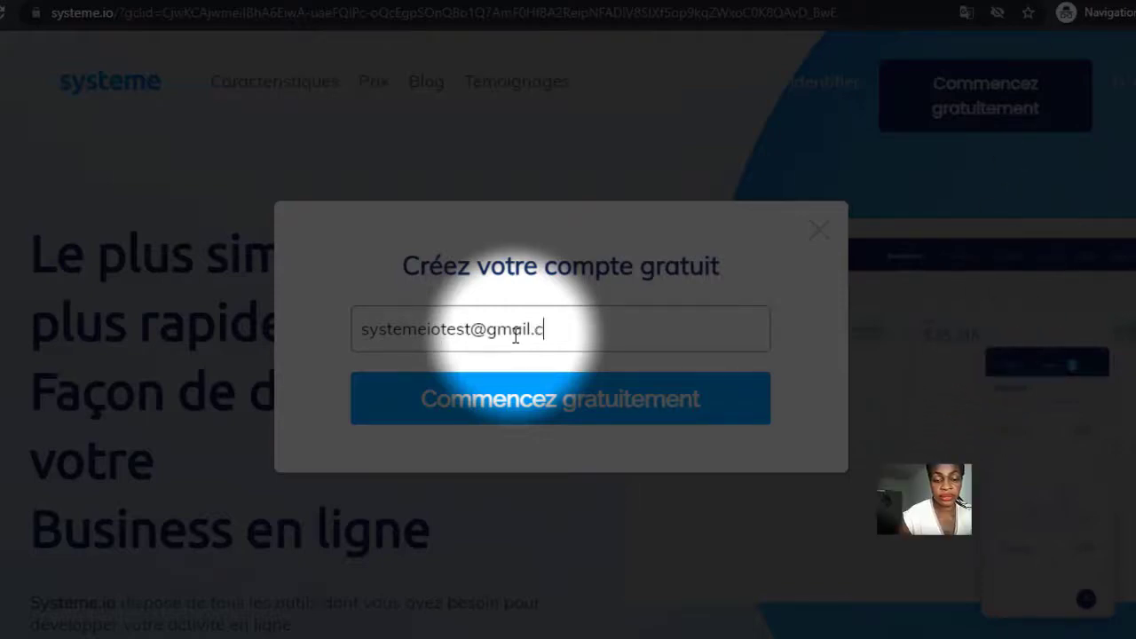
{"action": "left_click", "coordinate": [550, 403]}
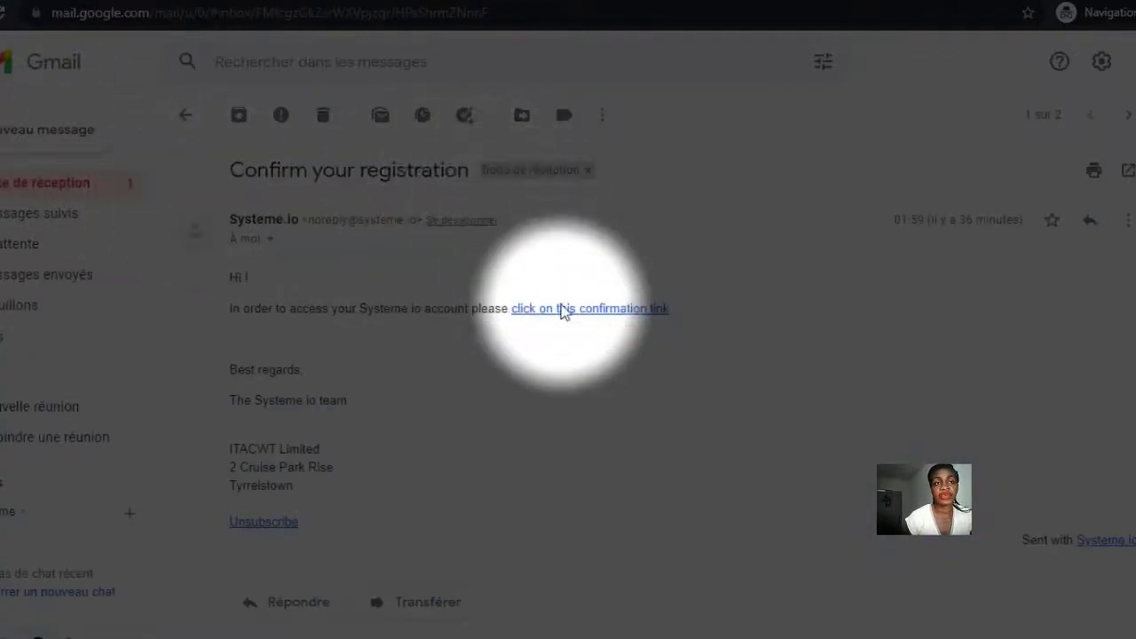
In the Gmail inbox, open the 'Confirm your registration' email and follow its confirmation link.
{"action": "left_click", "coordinate": [4, 193]}
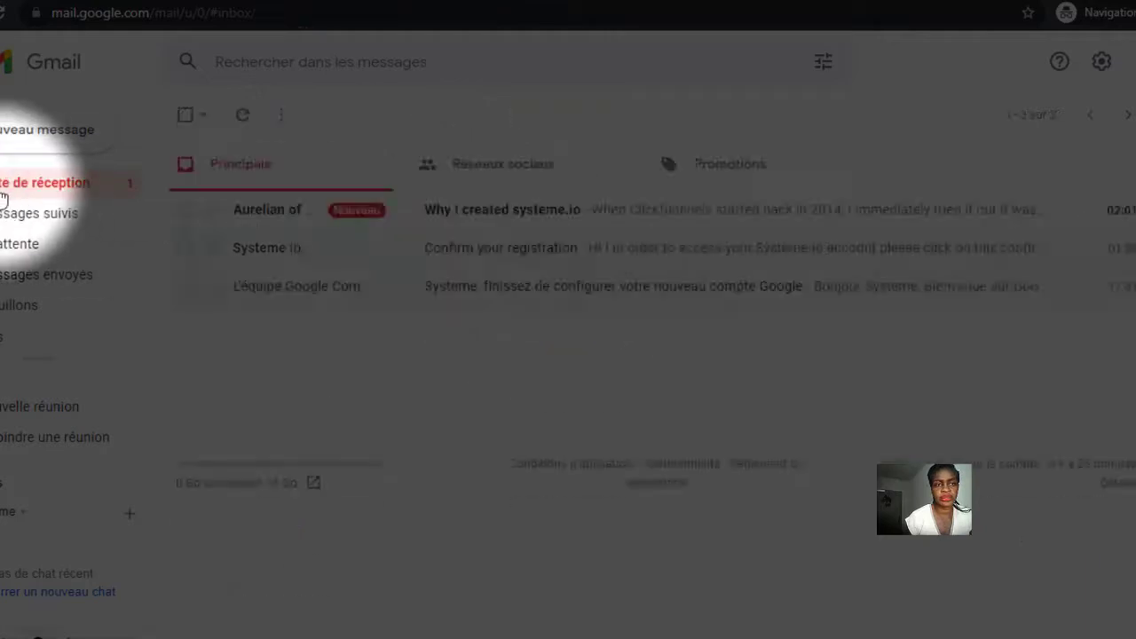
{"action": "left_click", "coordinate": [481, 213]}
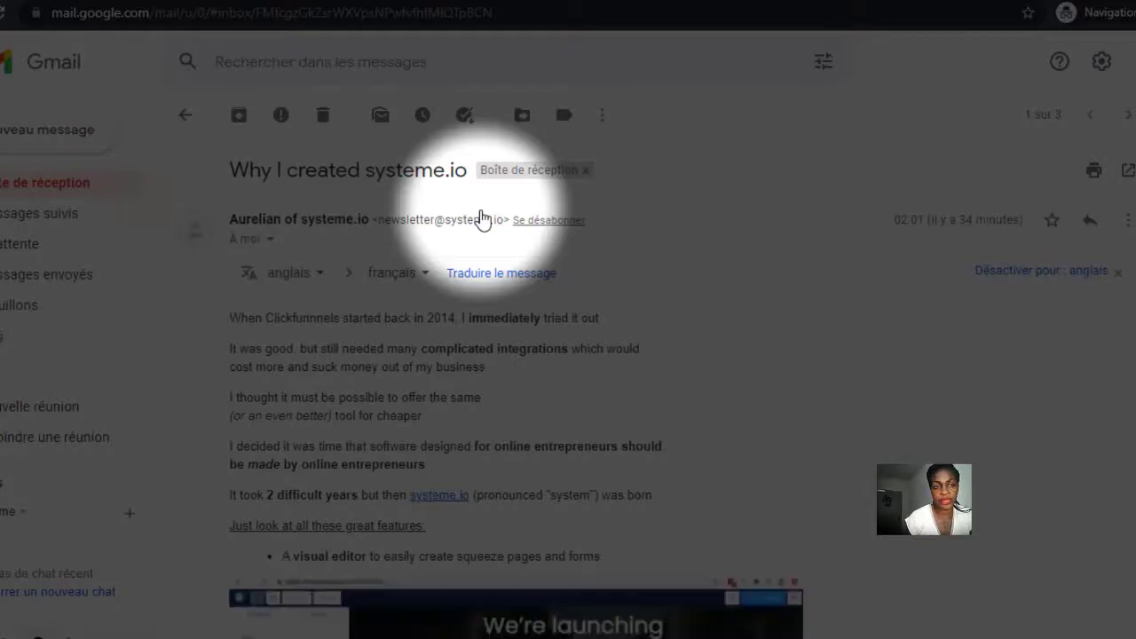
{"action": "left_click", "coordinate": [547, 256]}
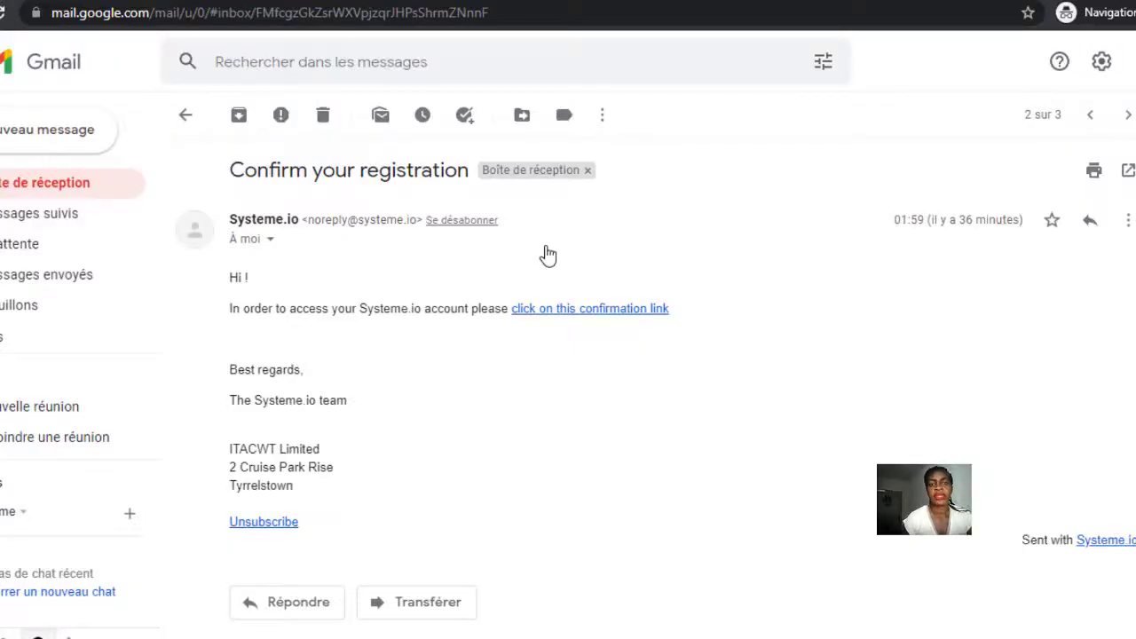
{"action": "left_click", "coordinate": [571, 318]}
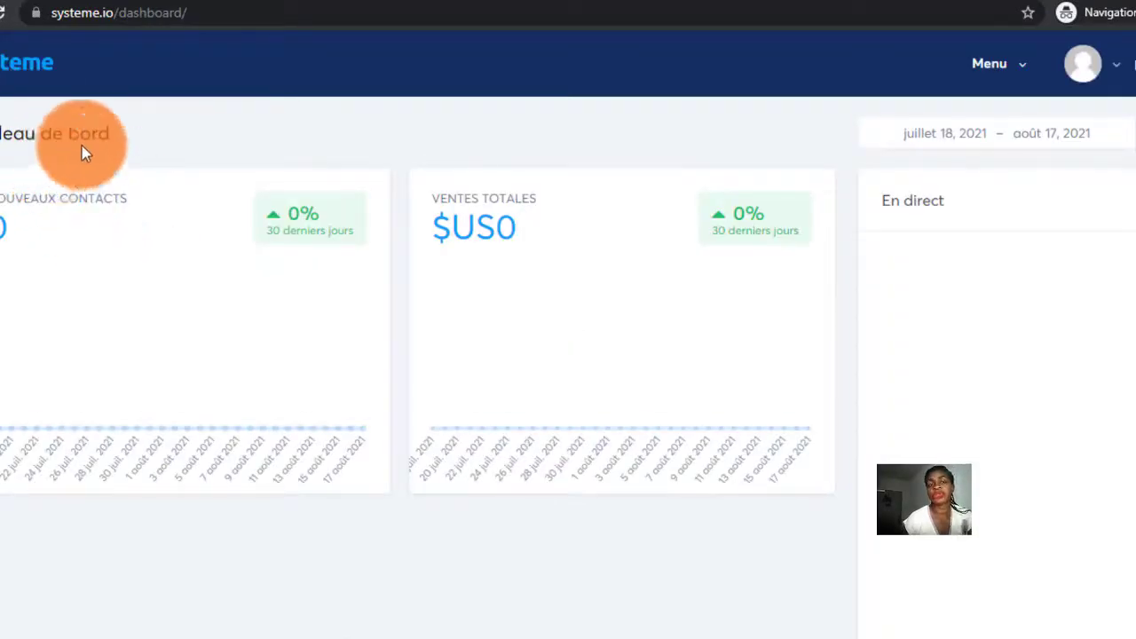
Look through the navigation menu and highlight the dashboard's new-contacts and sales figures.
{"action": "left_click", "coordinate": [1022, 69]}
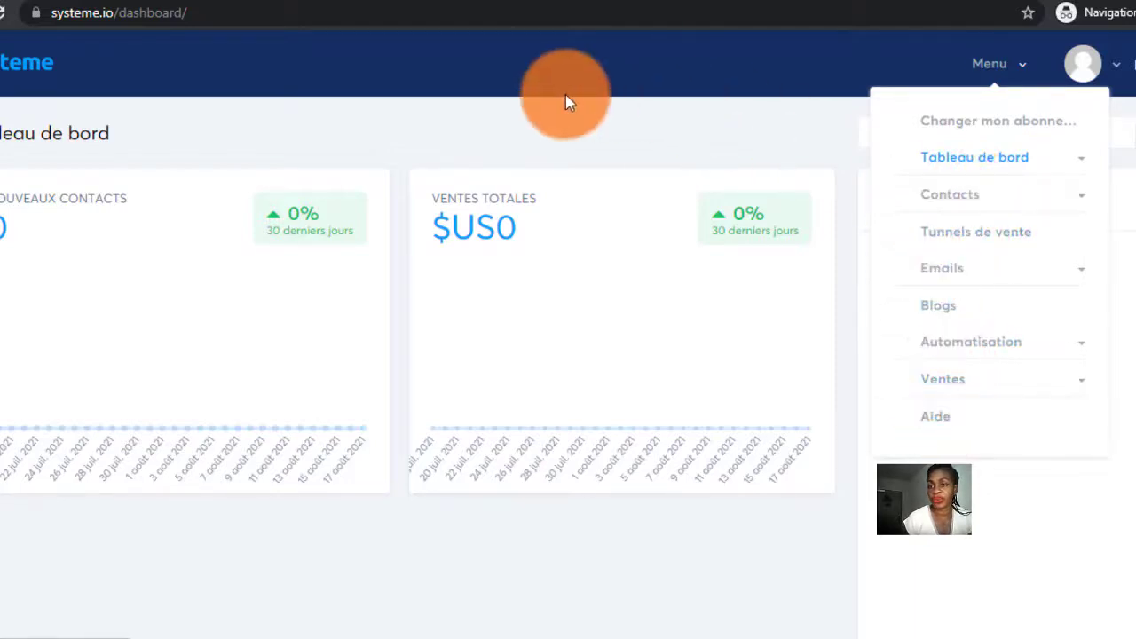
{"action": "left_click", "coordinate": [327, 70]}
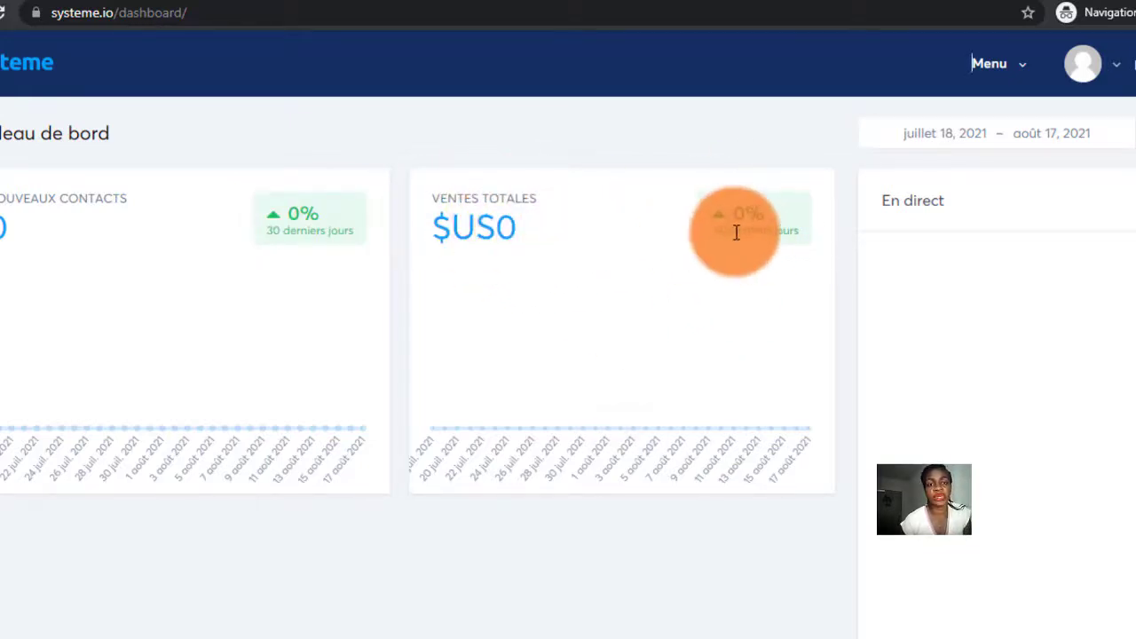
{"action": "left_click_drag", "start_coordinate": [736, 233], "coordinate": [1090, 368]}
{"action": "left_click_drag", "start_coordinate": [994, 258], "coordinate": [1024, 76]}
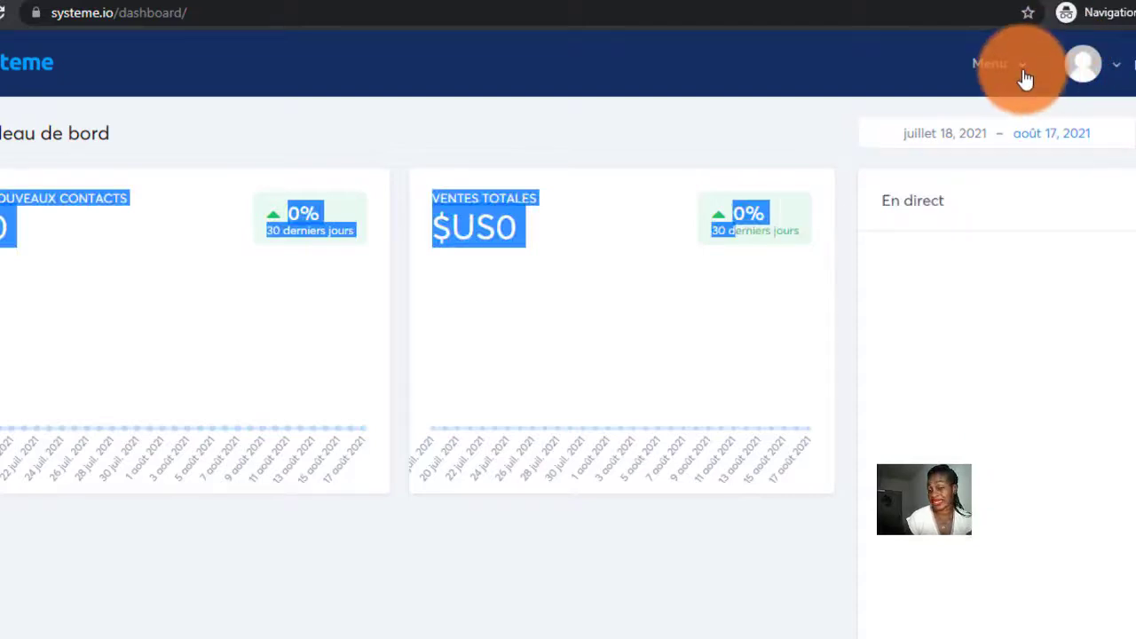
Go to Menu > Tableau de bord > Tableau de bord affilié.
{"action": "left_click", "coordinate": [1024, 76]}
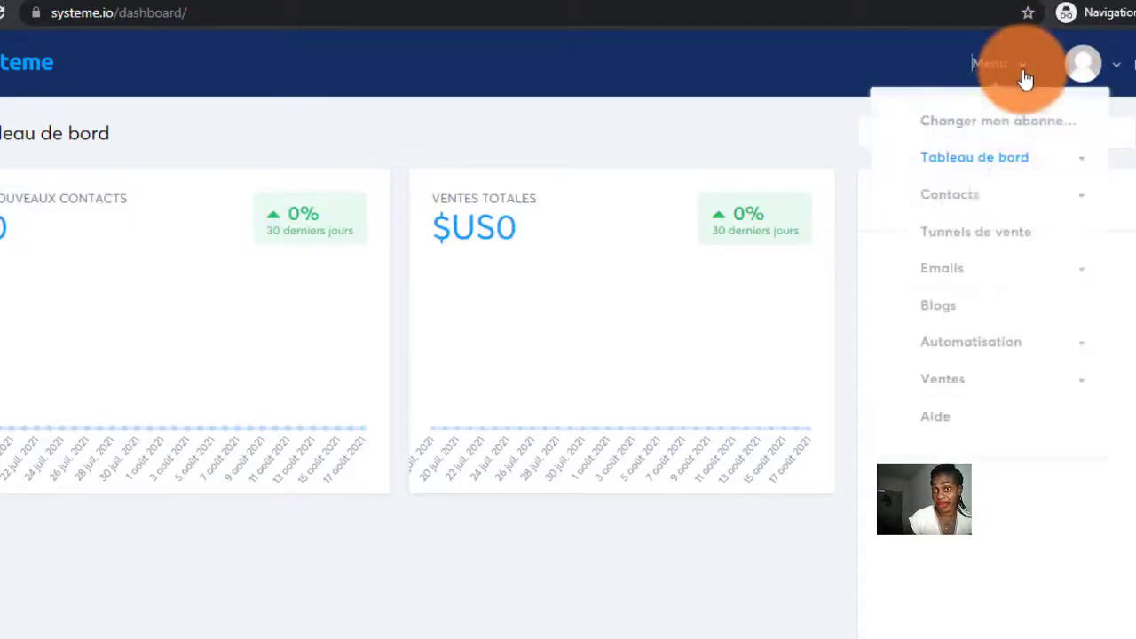
{"action": "left_click", "coordinate": [988, 163]}
{"action": "left_click", "coordinate": [959, 209]}
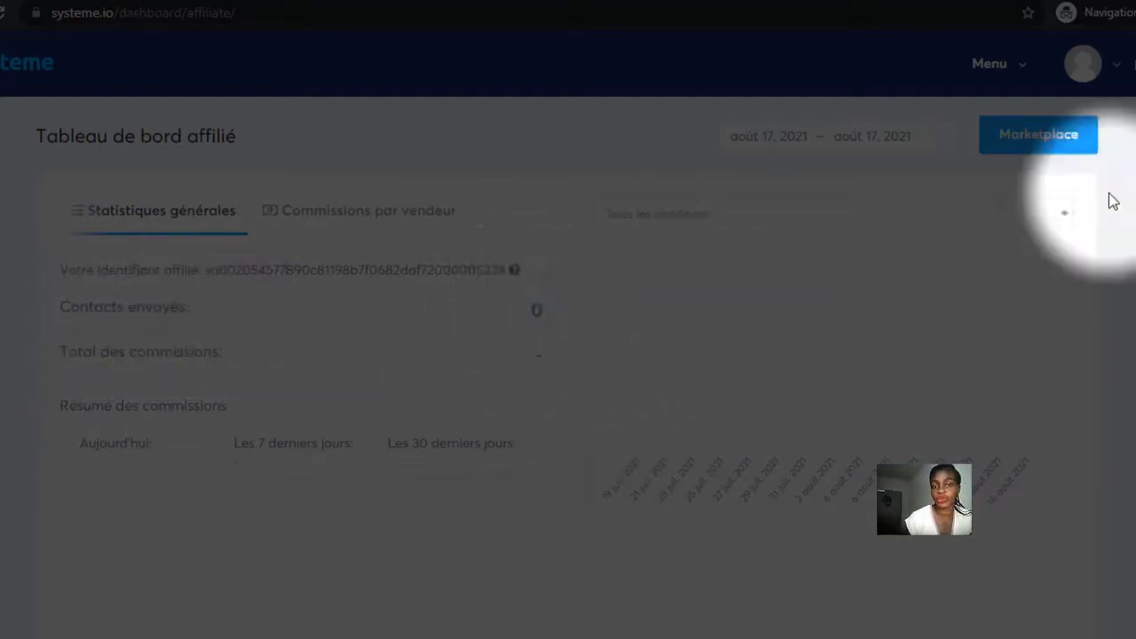
Scroll through the affiliate dashboard, then open the Marketplace listing 1670 offers.
{"action": "scroll", "coordinate": [1127, 199], "scroll_direction": "down", "scroll_amount": 3}
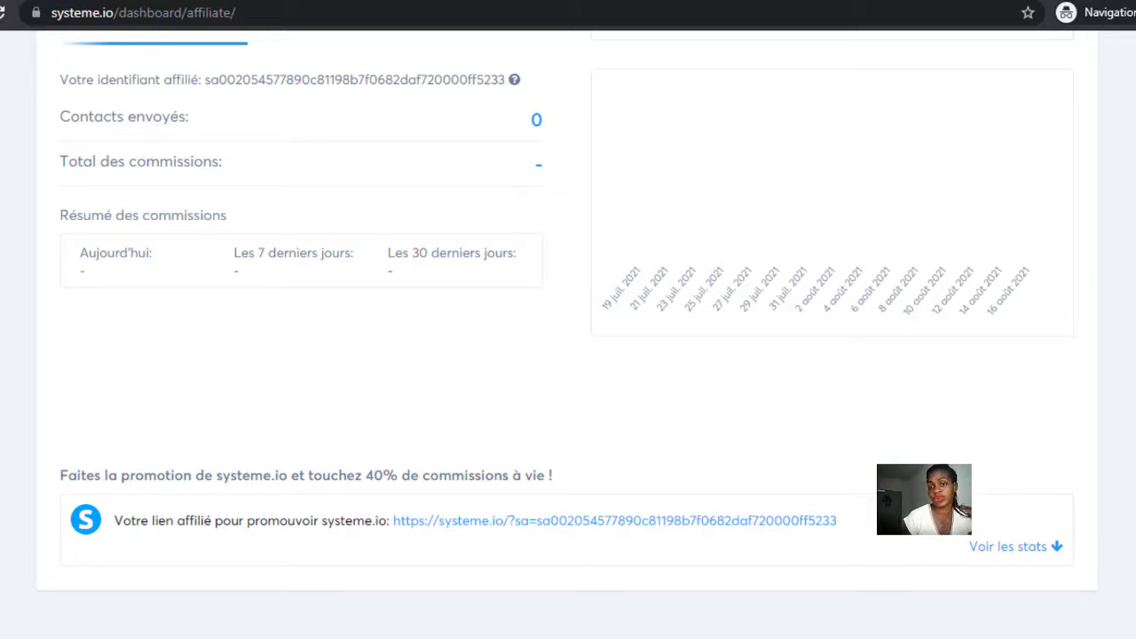
{"action": "scroll", "coordinate": [1055, 168], "scroll_direction": "down", "scroll_amount": 3}
{"action": "scroll", "coordinate": [1055, 168], "scroll_direction": "up", "scroll_amount": 5}
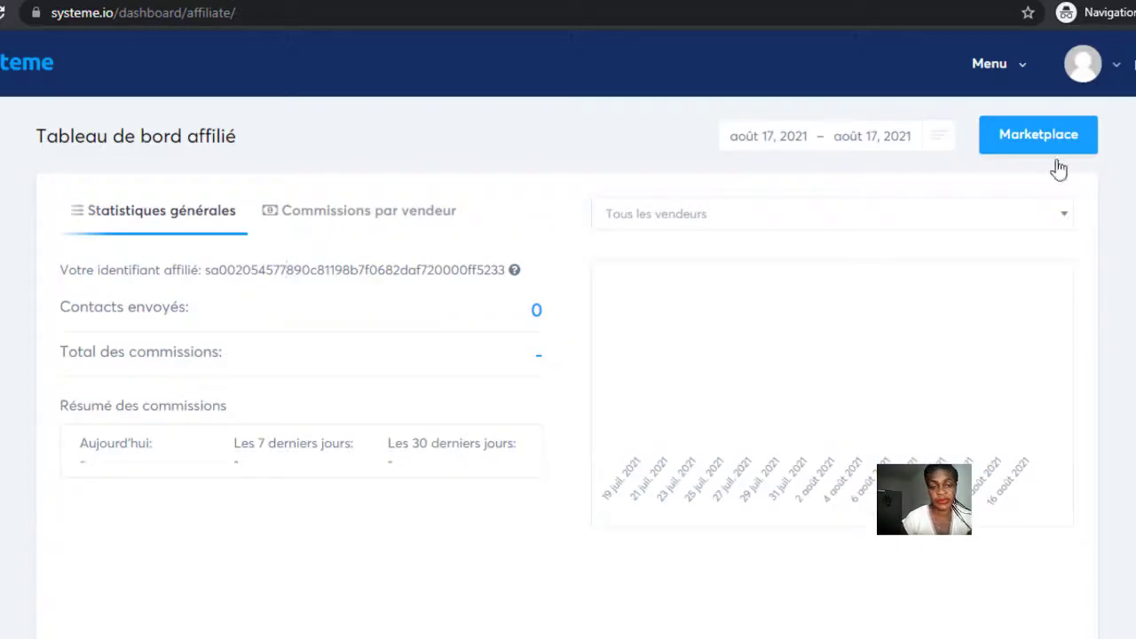
{"action": "left_click", "coordinate": [1036, 140]}
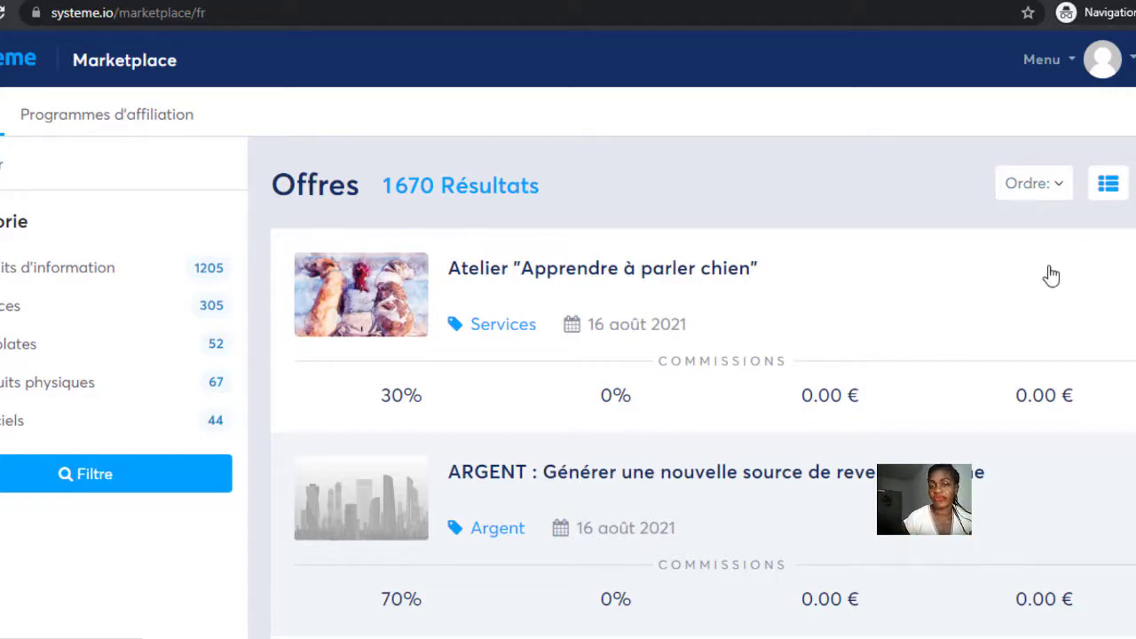
Open the 'Apprendre à parler chien' offer from the marketplace.
{"action": "scroll", "coordinate": [701, 399], "scroll_direction": "down", "scroll_amount": 2}
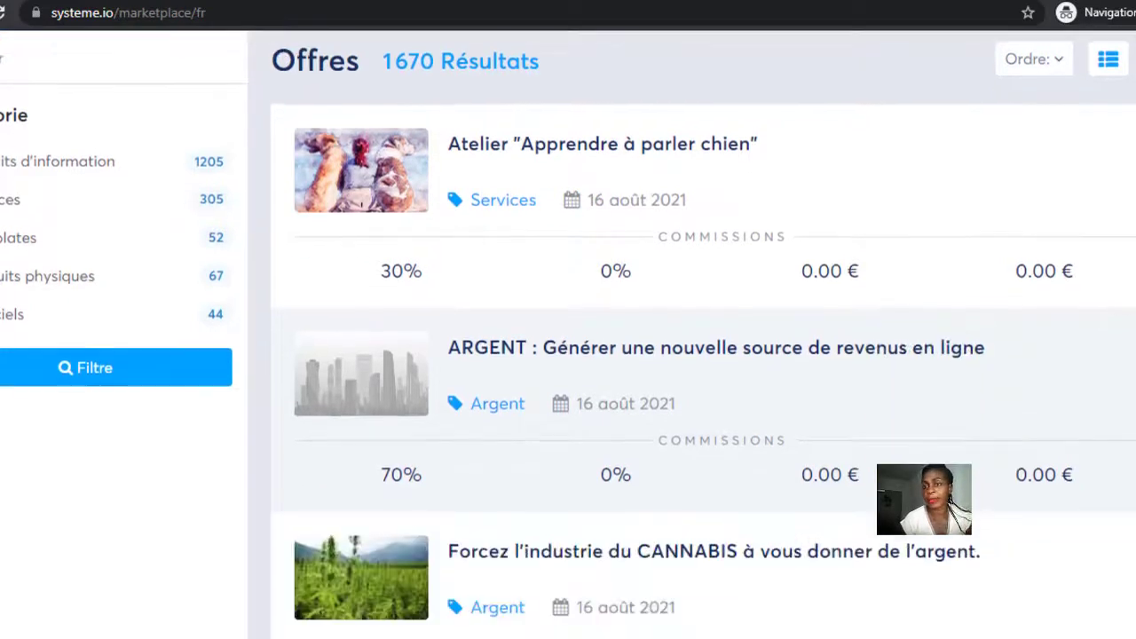
{"action": "scroll", "coordinate": [701, 400], "scroll_direction": "up", "scroll_amount": 1}
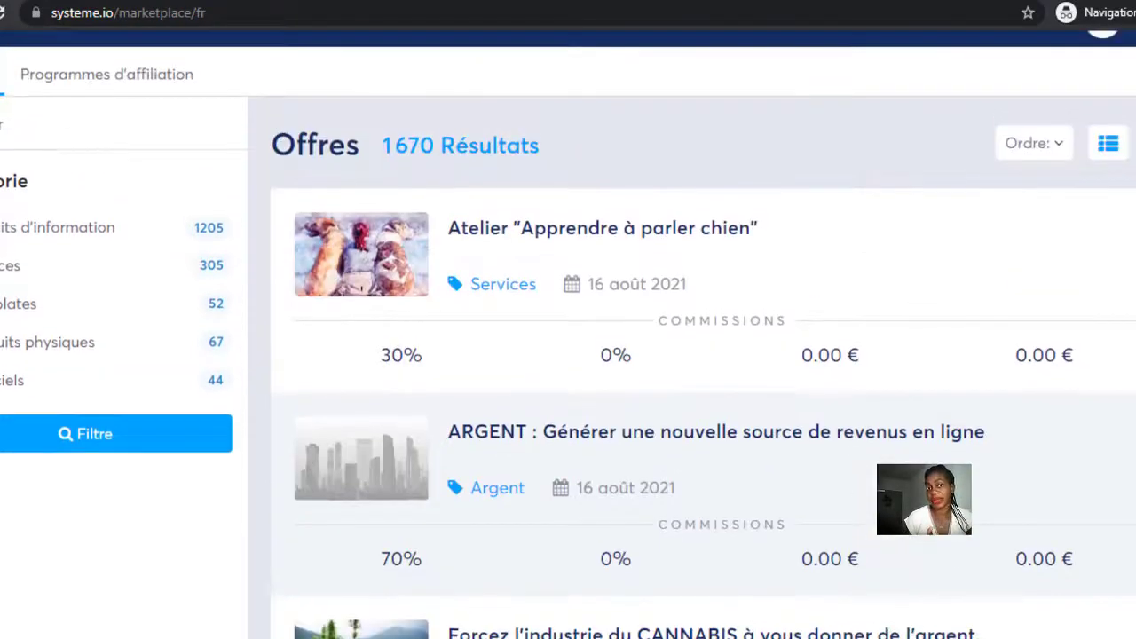
{"action": "left_click", "coordinate": [612, 219]}
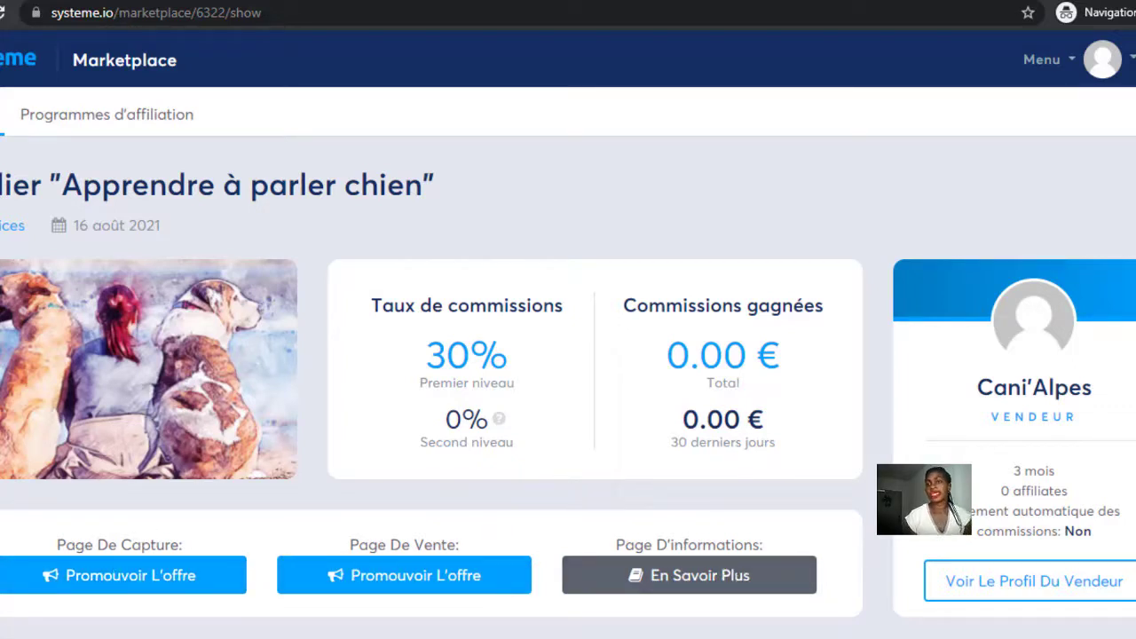
Review the offer's 30% commission and description, then bring up the navigation menu.
{"action": "scroll", "coordinate": [603, 395], "scroll_direction": "down", "scroll_amount": 2}
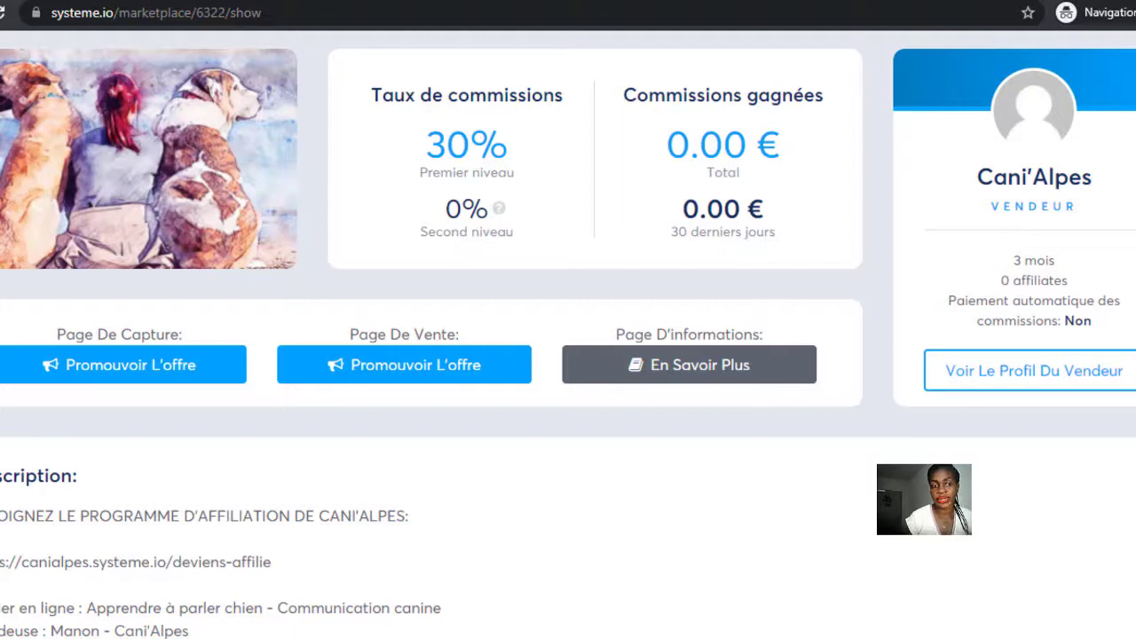
{"action": "scroll", "coordinate": [603, 395], "scroll_direction": "down", "scroll_amount": 6}
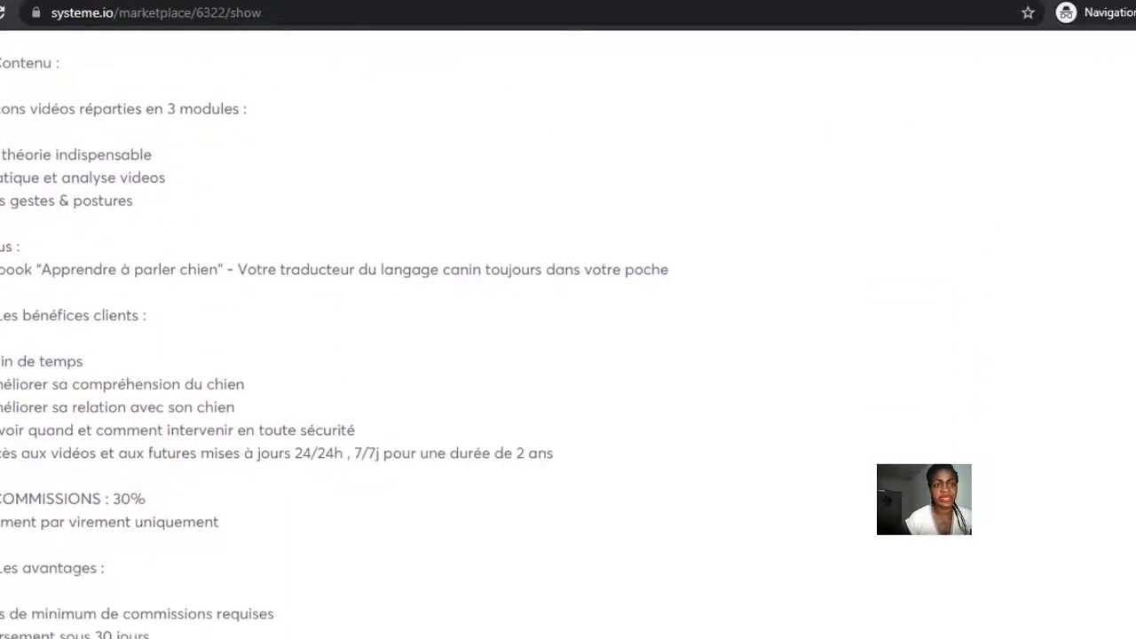
{"action": "scroll", "coordinate": [568, 355], "scroll_direction": "up", "scroll_amount": 10}
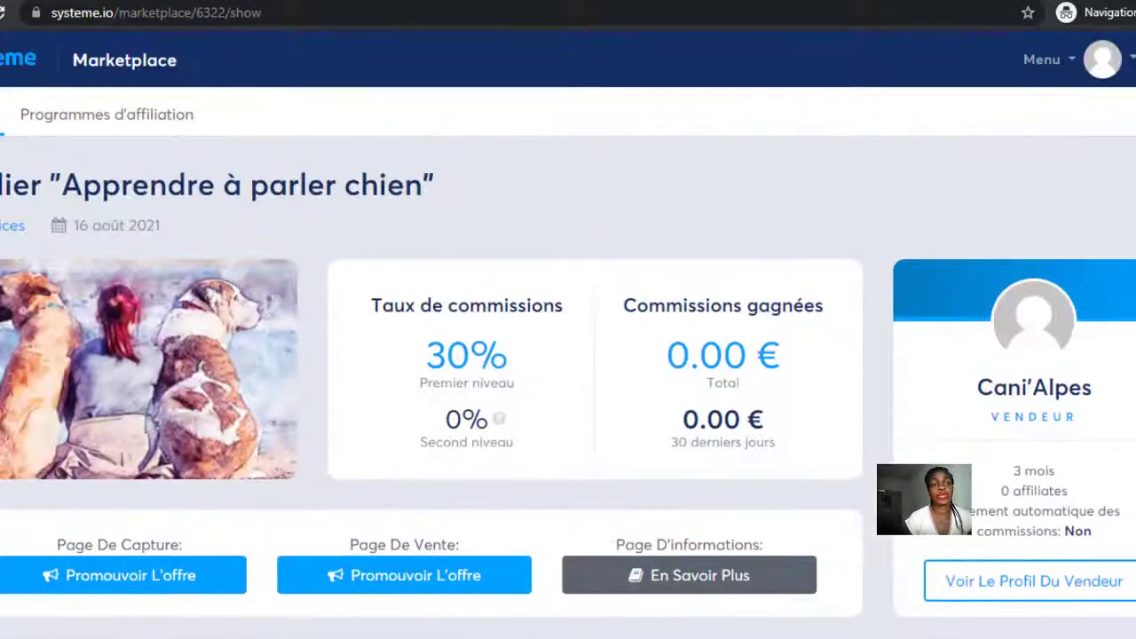
{"action": "left_click", "coordinate": [1042, 60]}
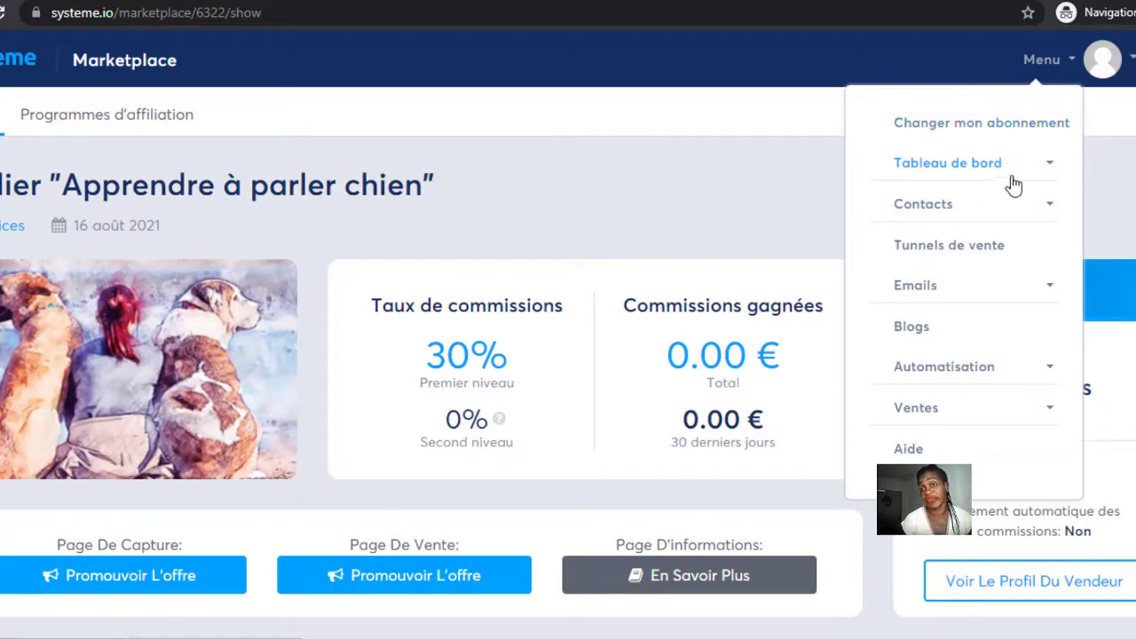
Expand Contacts in the menu, open the contacts list, then go to Gérer les tags.
{"action": "left_click", "coordinate": [922, 212]}
{"action": "left_click", "coordinate": [969, 163]}
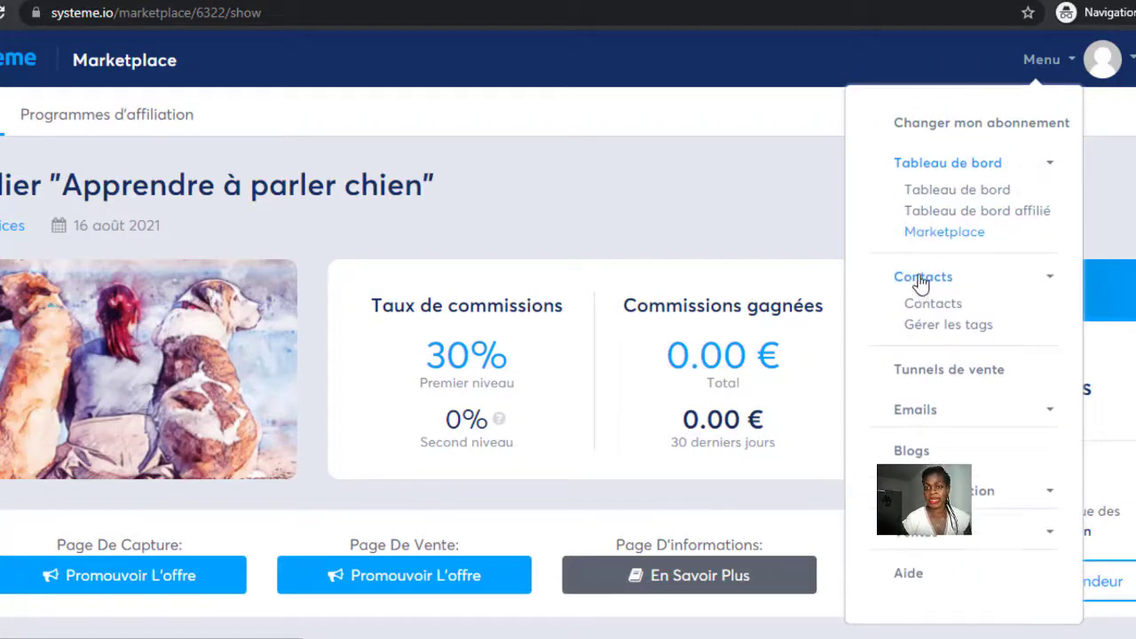
{"action": "left_click", "coordinate": [921, 283]}
{"action": "left_click", "coordinate": [921, 280]}
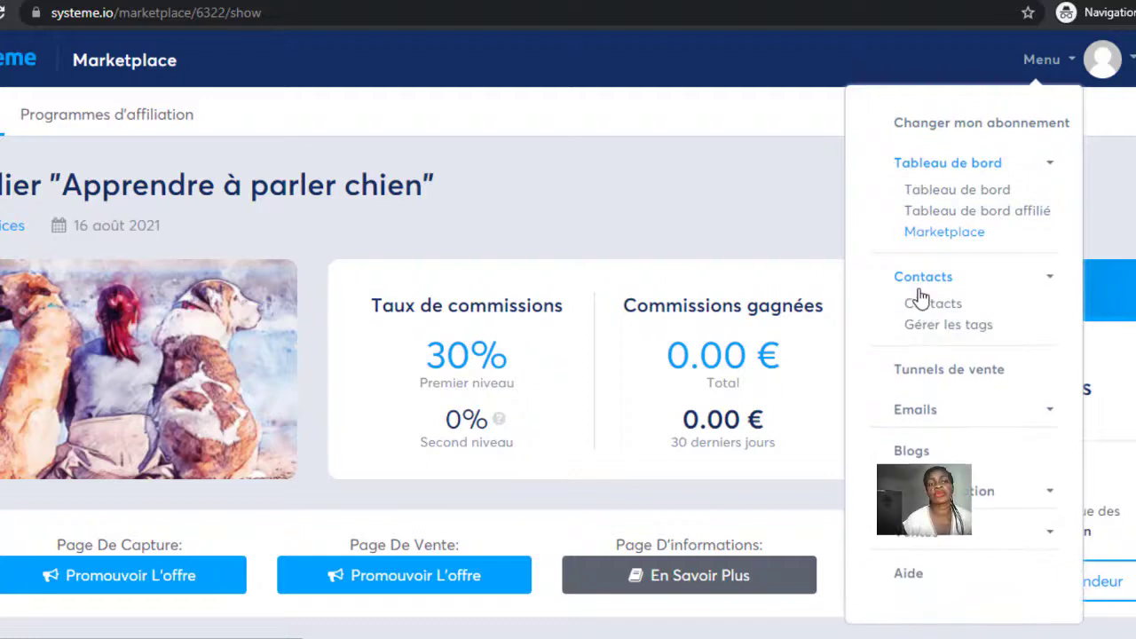
{"action": "left_click", "coordinate": [918, 299]}
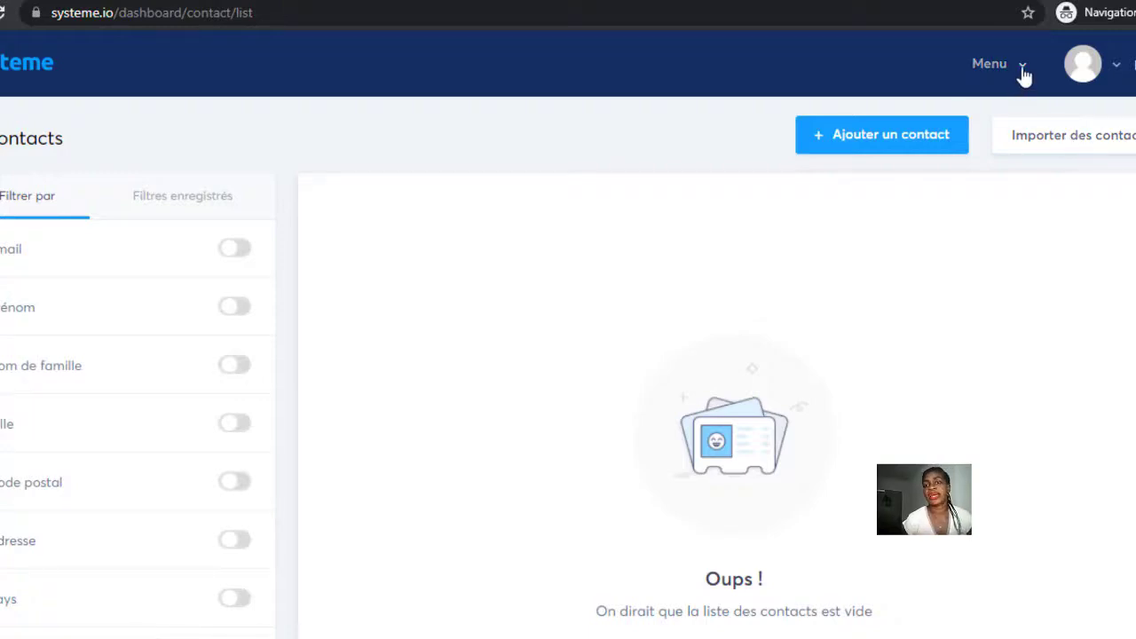
{"action": "left_click", "coordinate": [962, 251]}
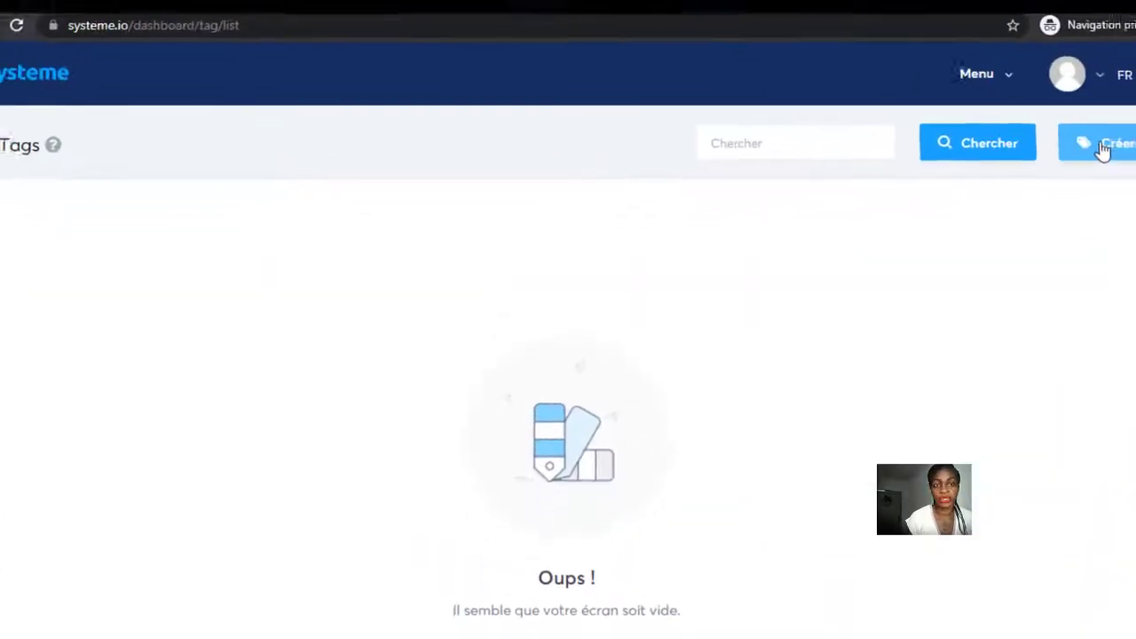
Save a new tag named 'e book youtube', then go to the sales funnels list.
{"action": "left_click", "coordinate": [1115, 140]}
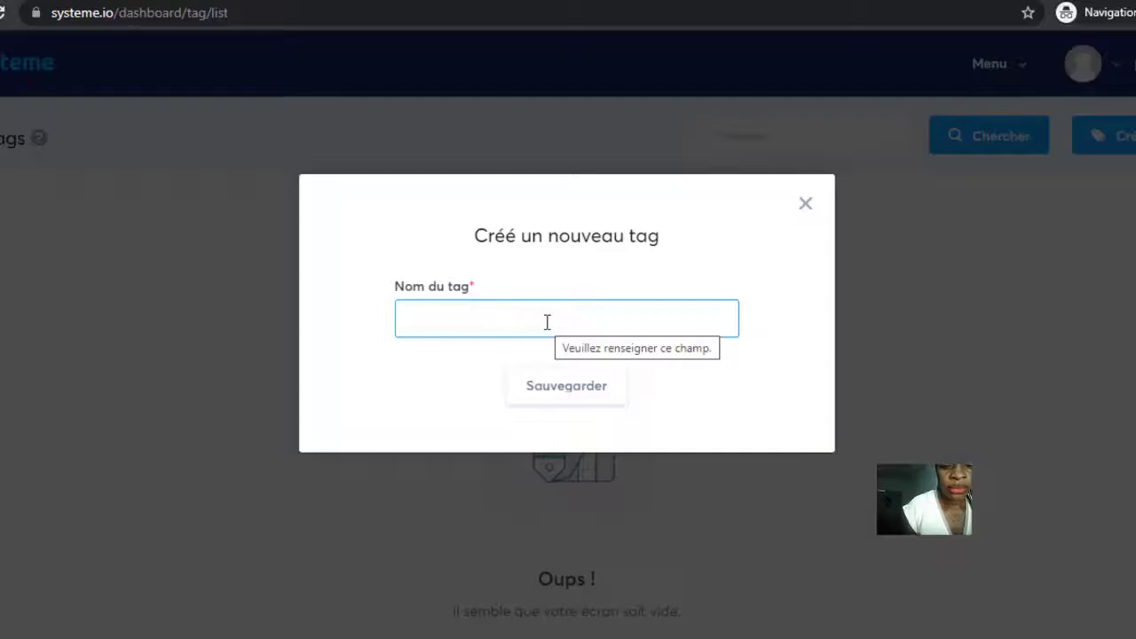
{"action": "type", "text": "e"}
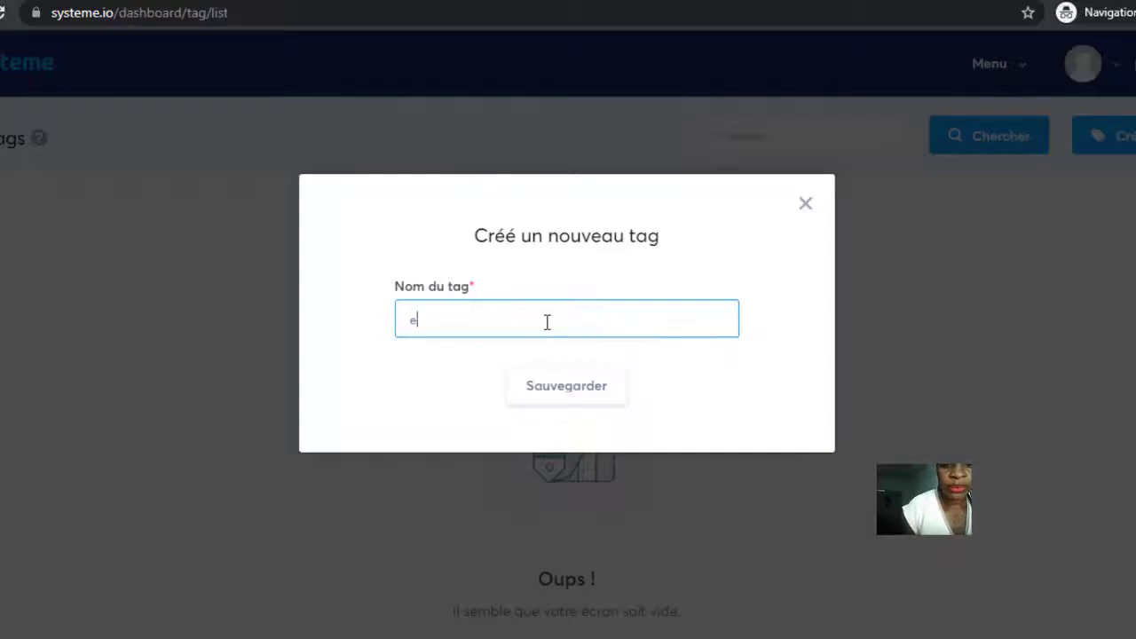
{"action": "type", "text": " book"}
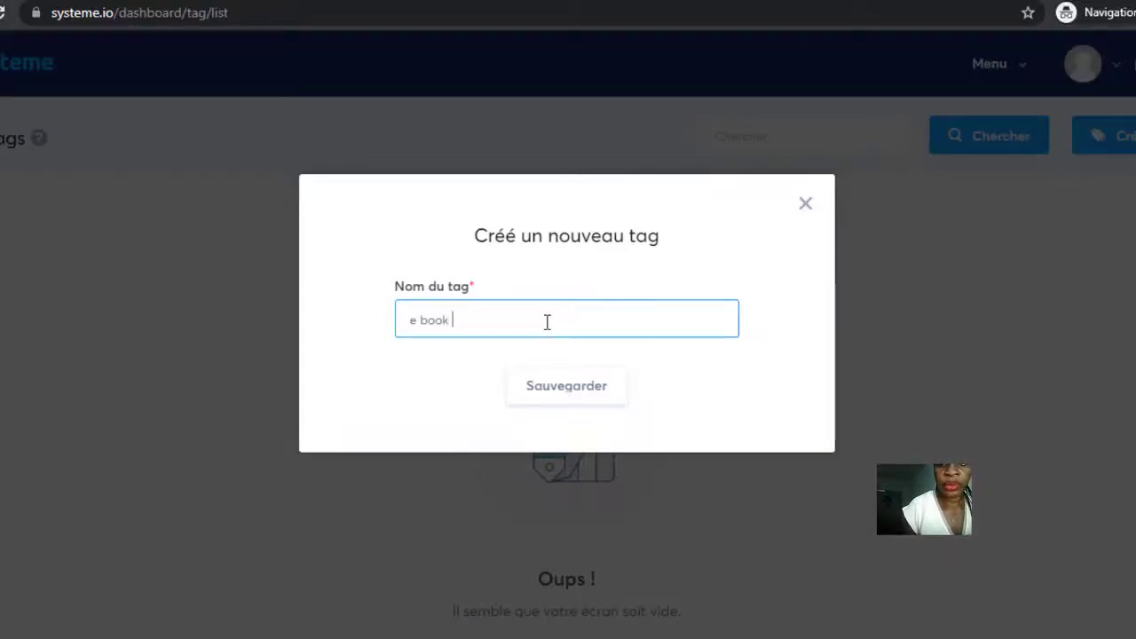
{"action": "type", "text": " you"}
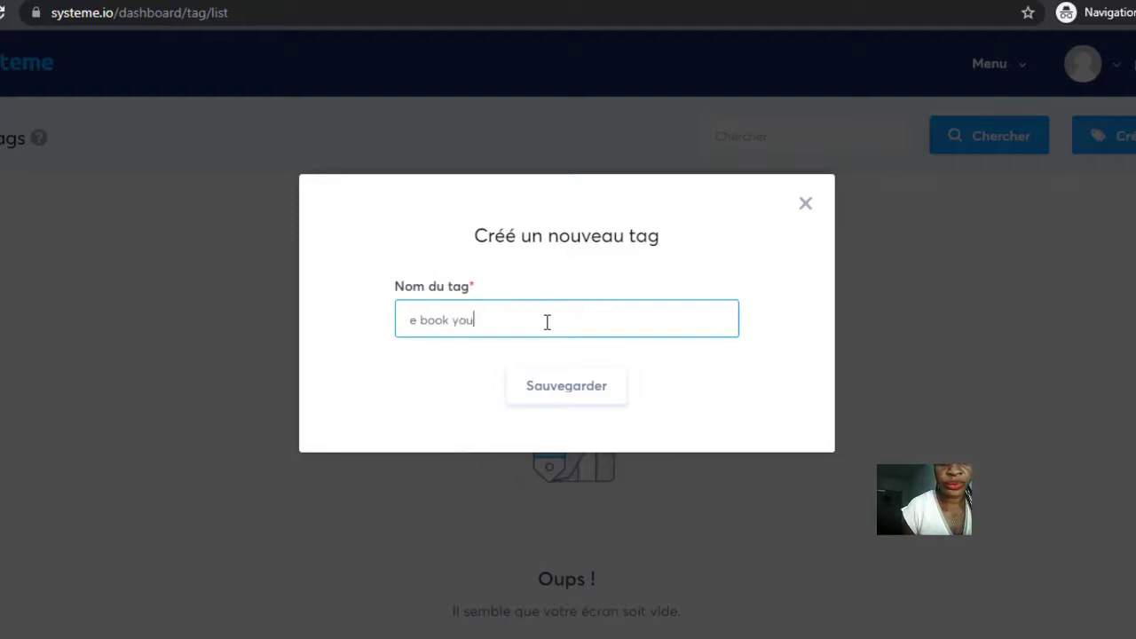
{"action": "type", "text": "tu"}
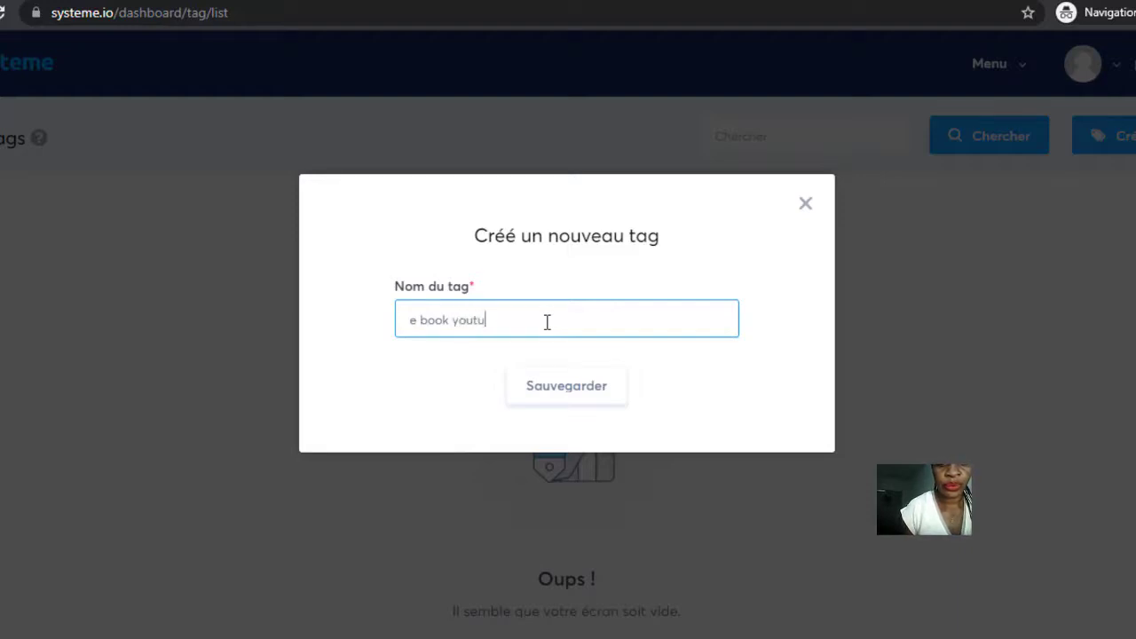
{"action": "type", "text": "be"}
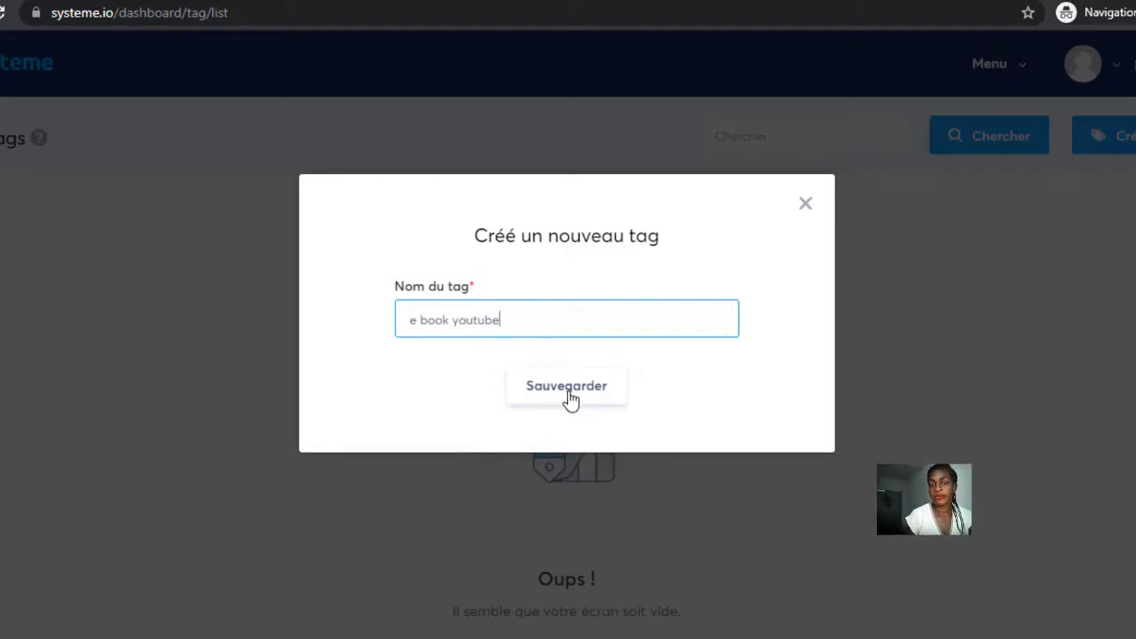
{"action": "left_click", "coordinate": [568, 390]}
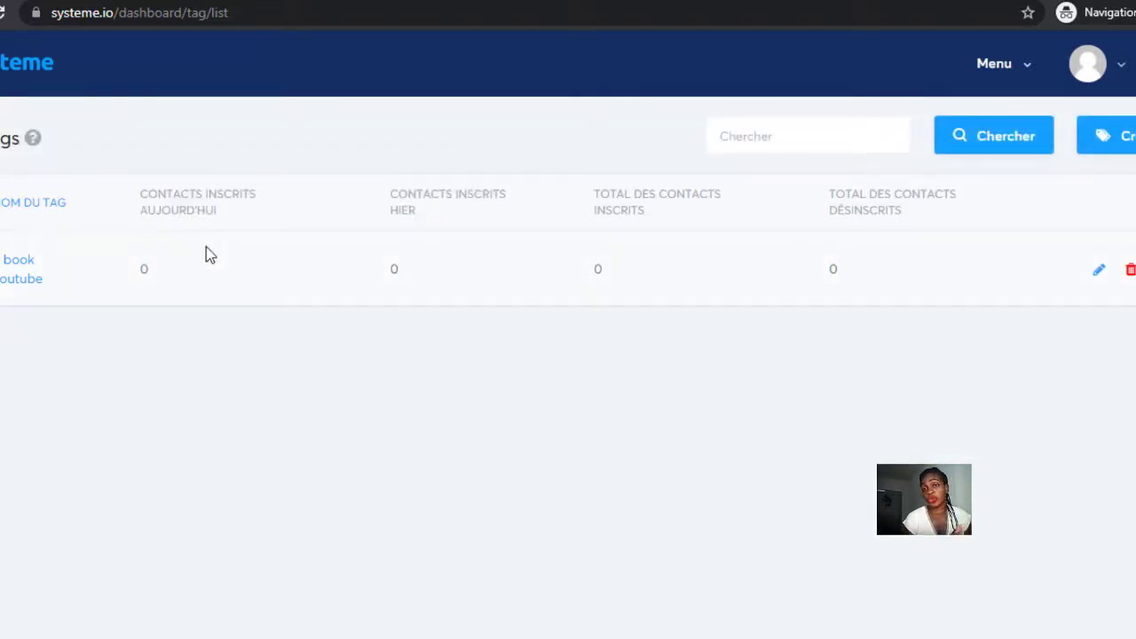
{"action": "mouse_move", "coordinate": [994, 63]}
{"action": "left_click", "coordinate": [953, 235]}
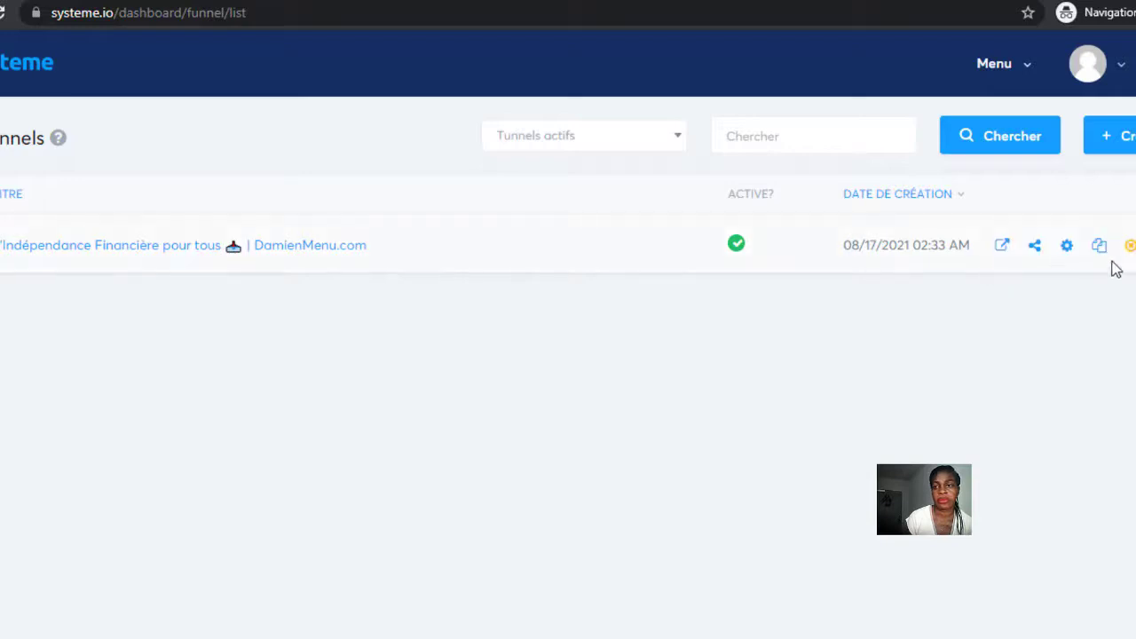
Deactivate the existing funnel created 08/17/2021 and start a new sales funnel.
{"action": "left_click", "coordinate": [1129, 248]}
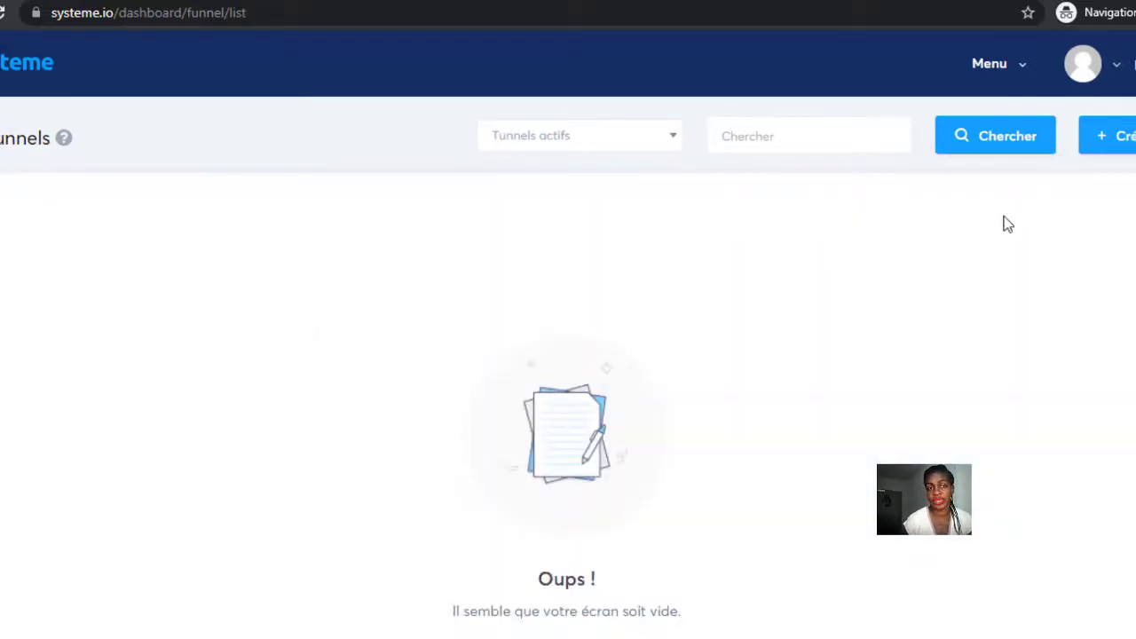
{"action": "left_click", "coordinate": [1115, 136]}
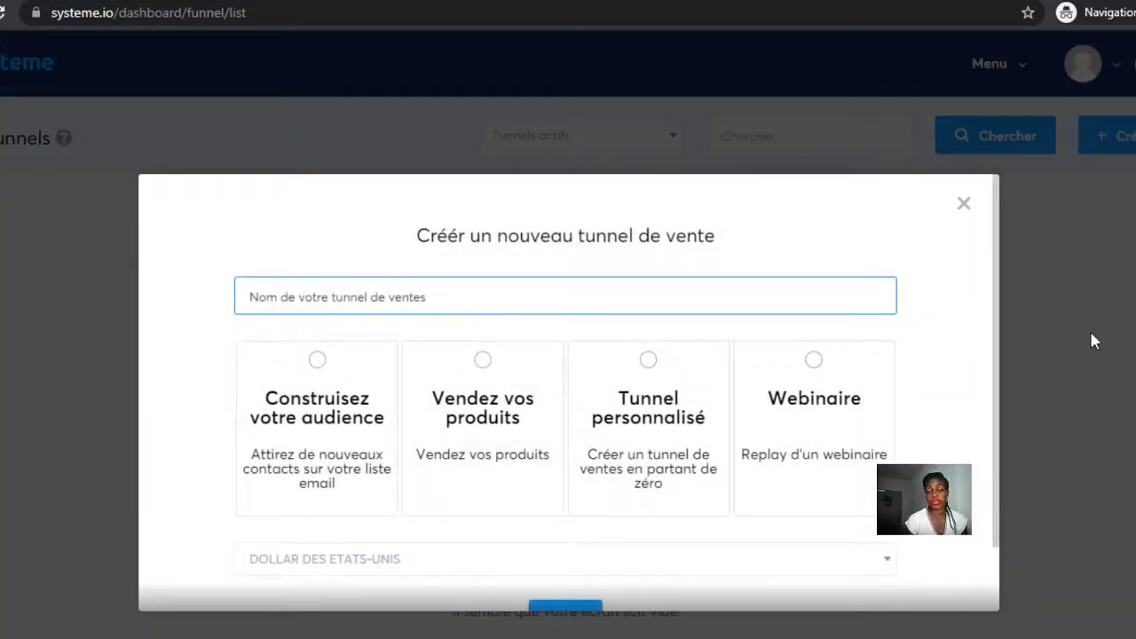
Create a 'Construisez votre audience' funnel named 'construire audience'.
{"action": "left_click", "coordinate": [320, 360]}
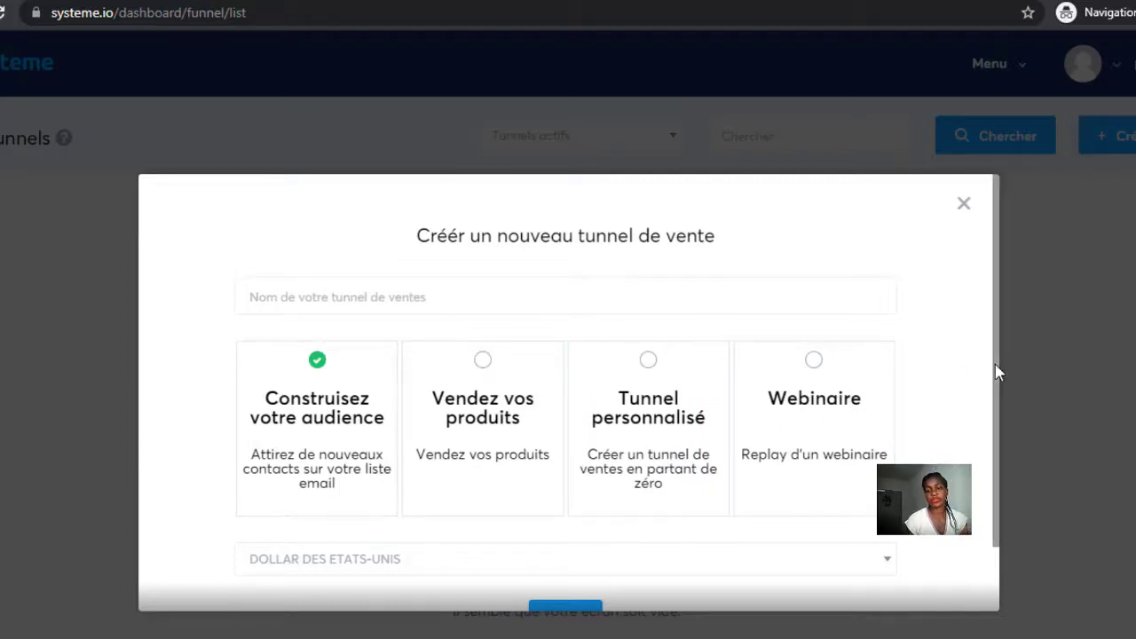
{"action": "scroll", "coordinate": [996, 373], "scroll_direction": "down", "scroll_amount": 1}
{"action": "left_click", "coordinate": [384, 254]}
{"action": "type", "text": "constr"}
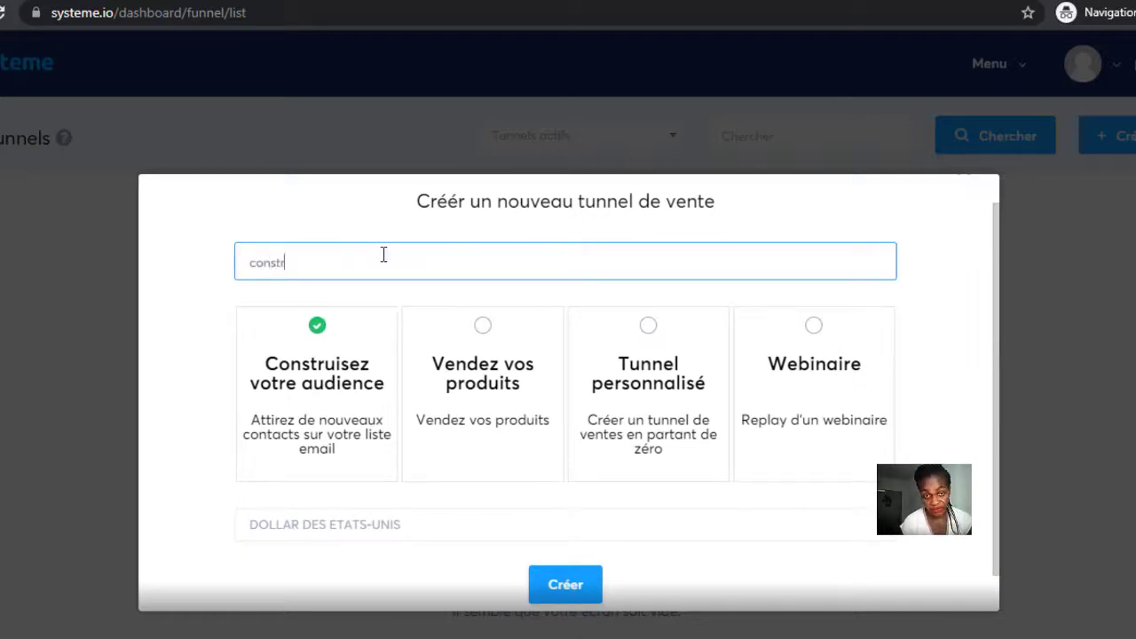
{"action": "type", "text": "uire "}
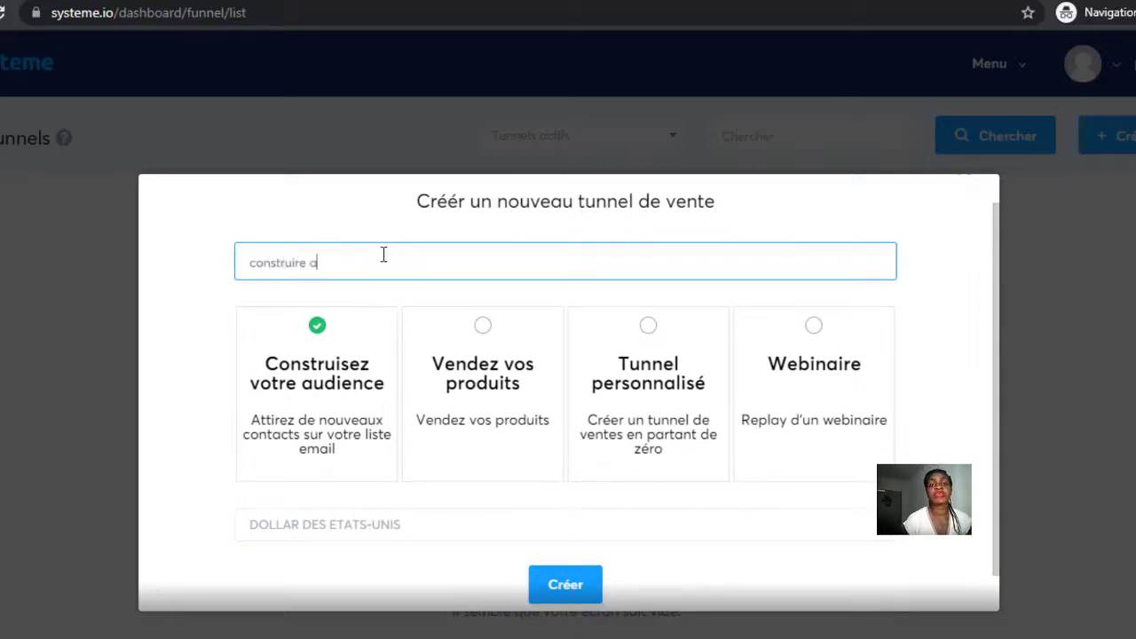
{"action": "type", "text": "audience"}
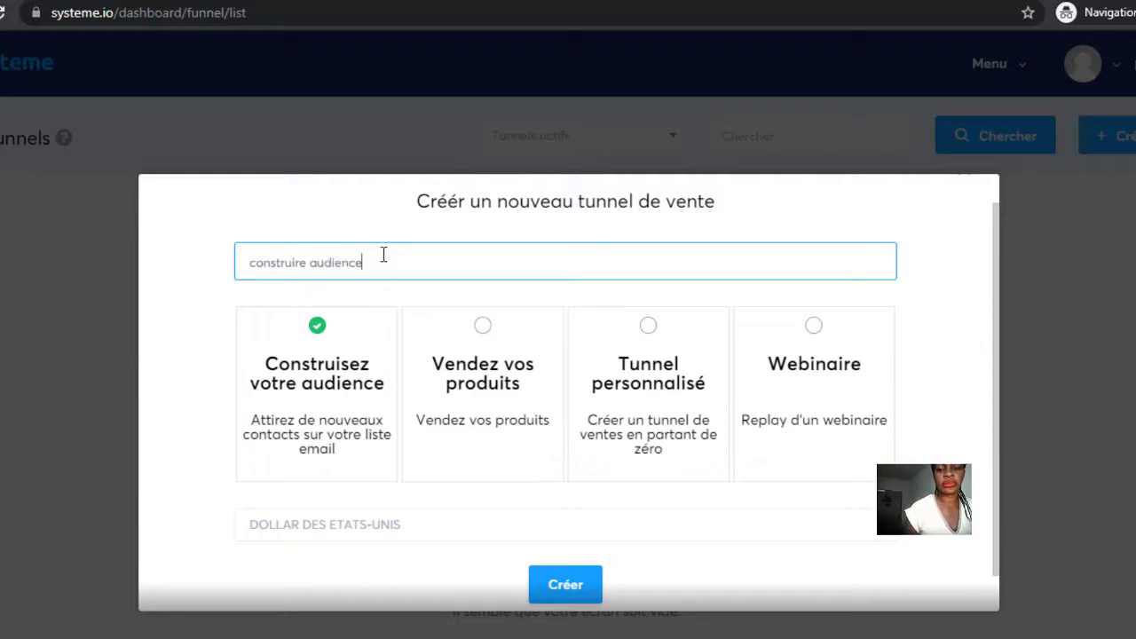
{"action": "left_click", "coordinate": [568, 586]}
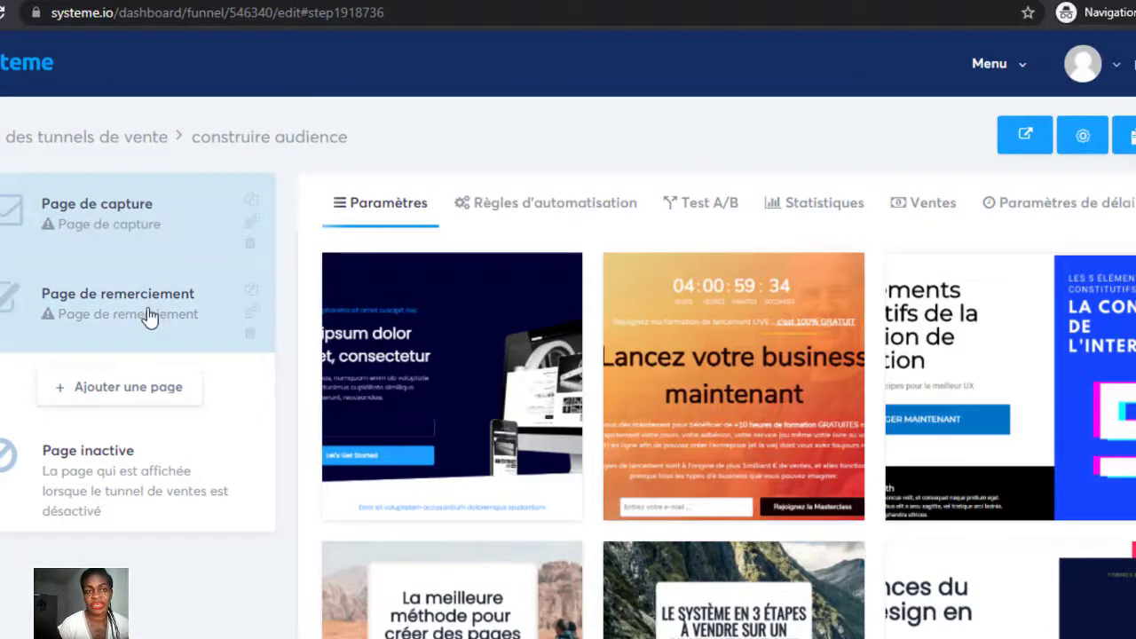
Apply the mountain-road template to the capture page step.
{"action": "left_click", "coordinate": [83, 221]}
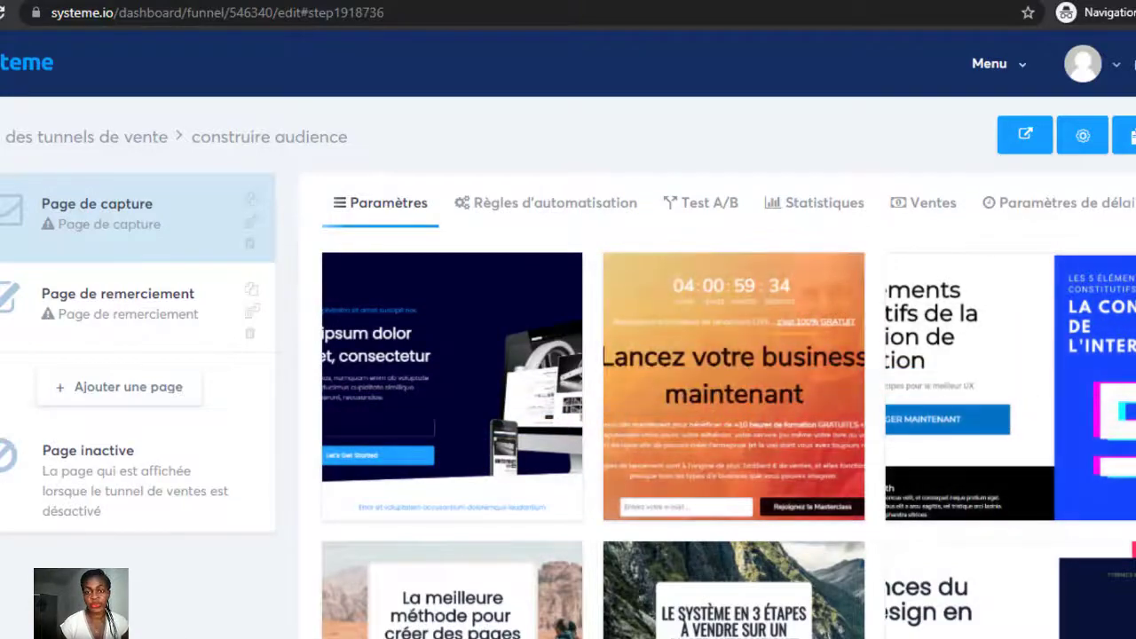
{"action": "scroll", "coordinate": [727, 355], "scroll_direction": "down", "scroll_amount": 12}
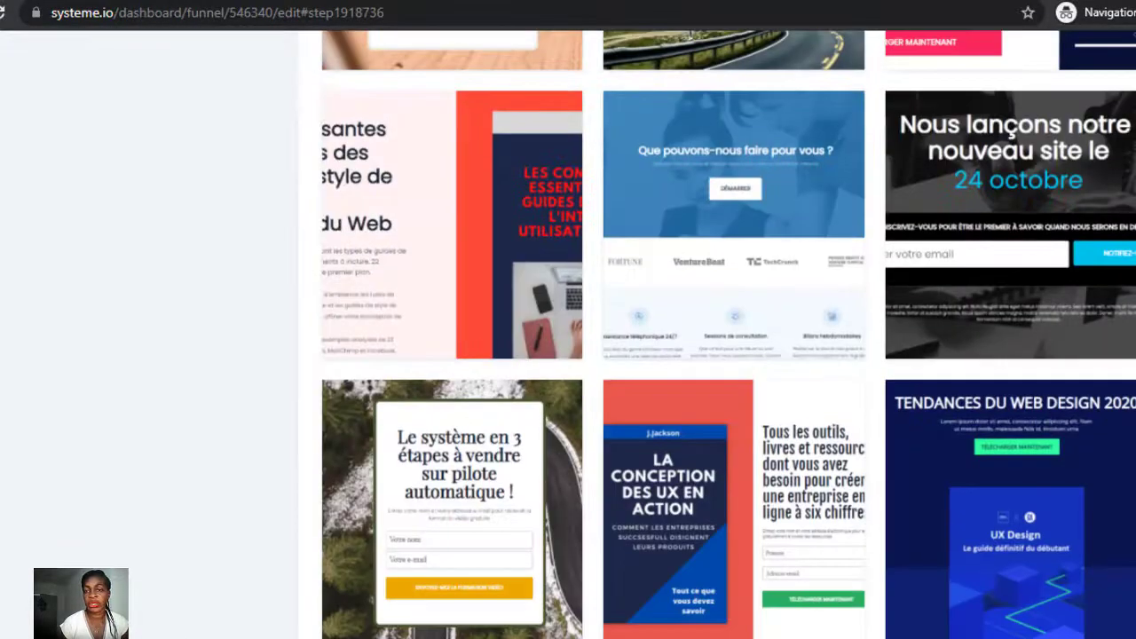
{"action": "scroll", "coordinate": [727, 355], "scroll_direction": "up", "scroll_amount": 10}
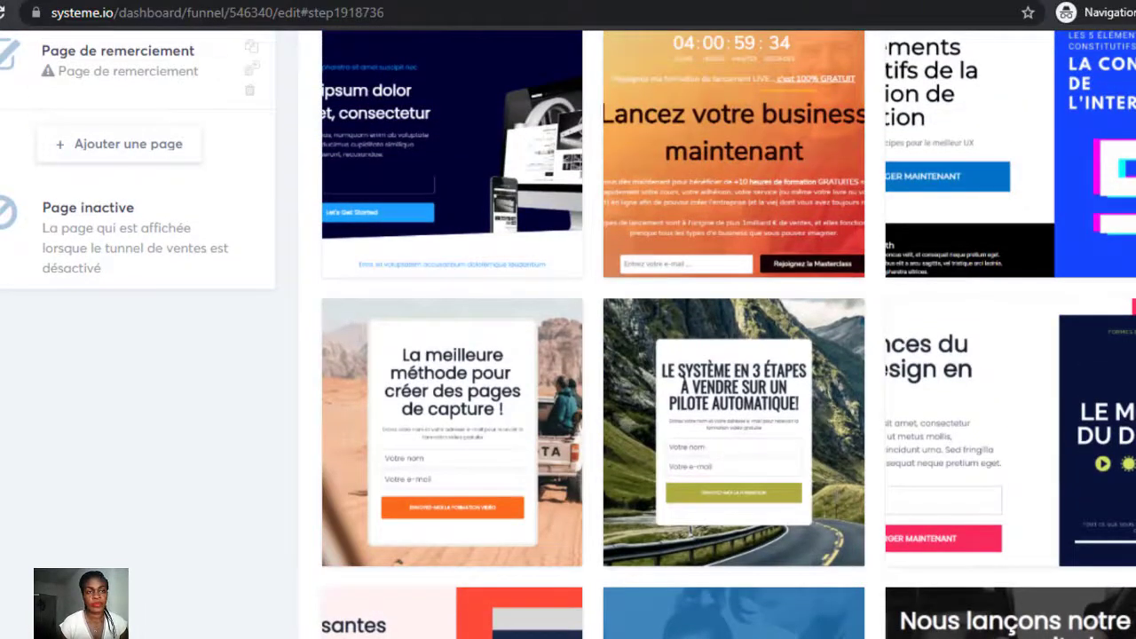
{"action": "scroll", "coordinate": [728, 355], "scroll_direction": "up", "scroll_amount": 3}
{"action": "scroll", "coordinate": [727, 355], "scroll_direction": "down", "scroll_amount": 5}
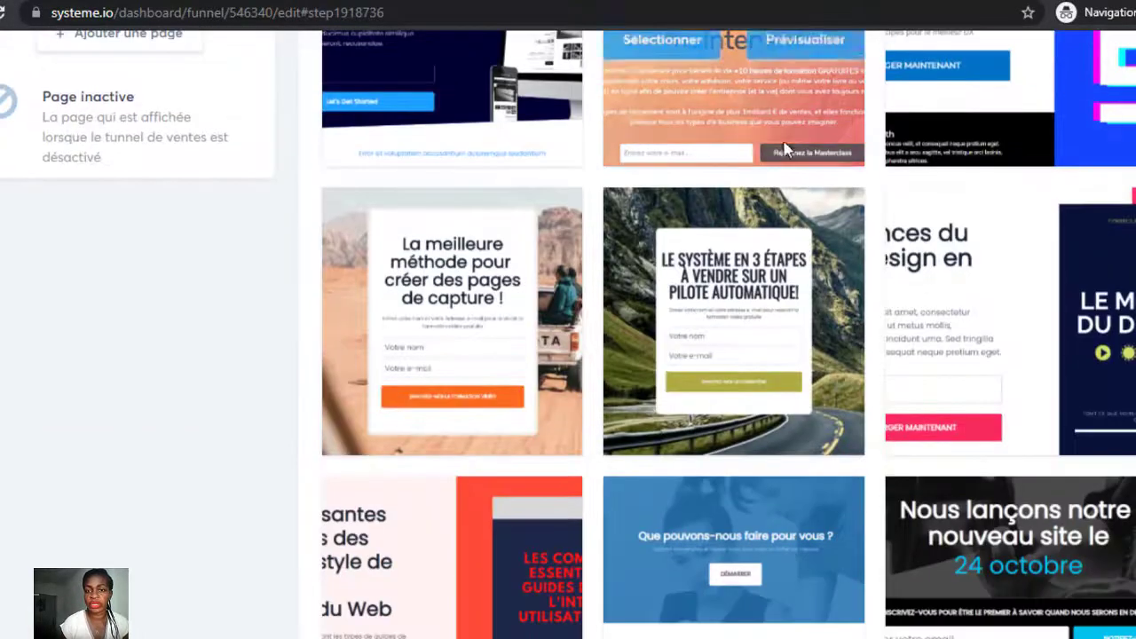
{"action": "mouse_move", "coordinate": [744, 284]}
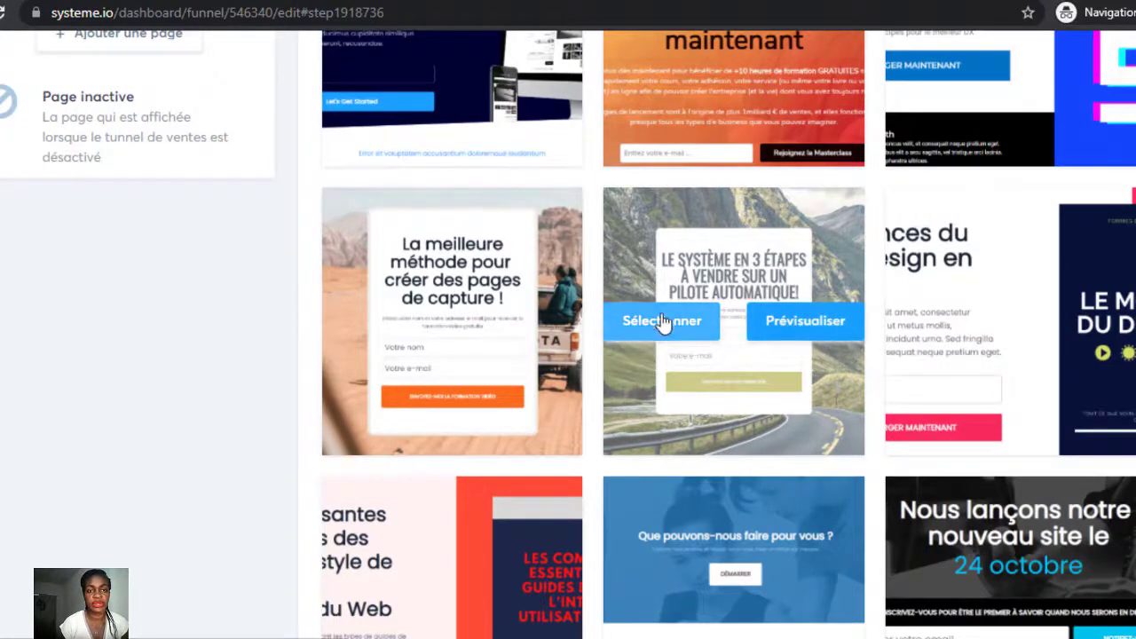
{"action": "left_click", "coordinate": [661, 321]}
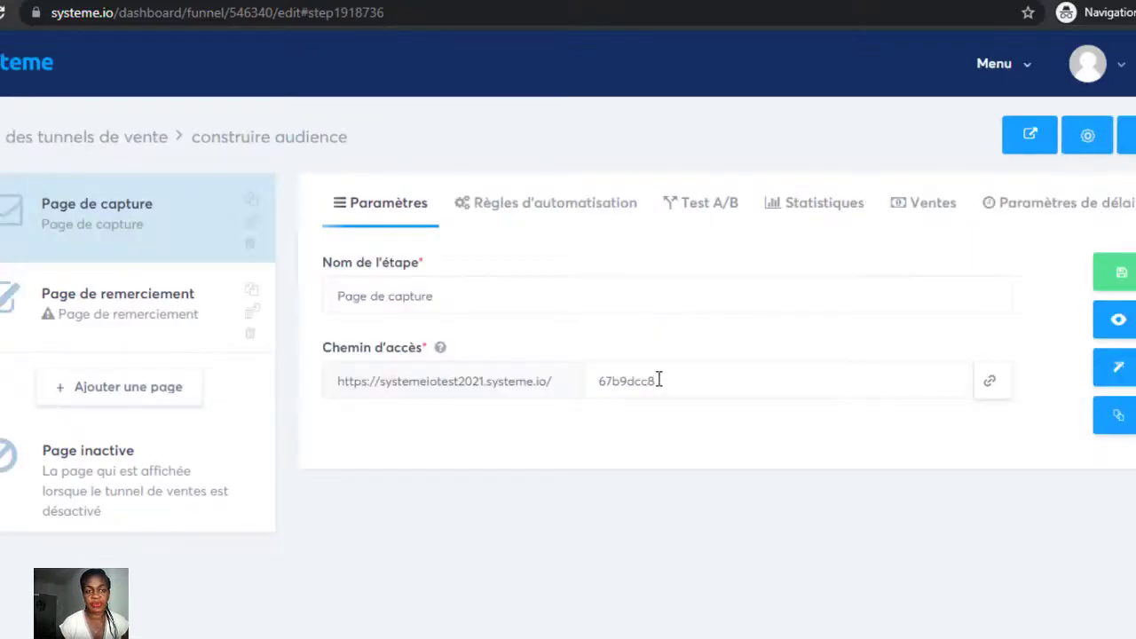
Change the capture page's access path to ebookgratuit and open the page in the editor.
{"action": "left_click", "coordinate": [658, 381]}
{"action": "key", "text": "BackSpace"}
{"action": "key", "text": "BackSpace"}
{"action": "key", "text": "BackSpace"}
{"action": "key", "text": "BackSpace"}
{"action": "key", "text": "BackSpace"}
{"action": "key", "text": "BackSpace"}
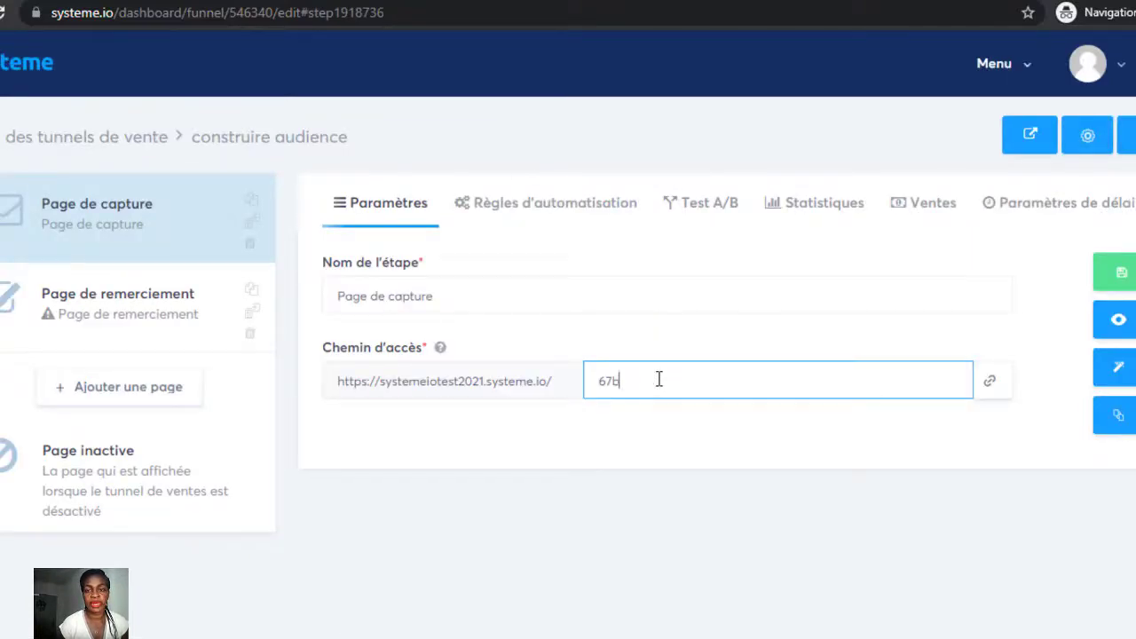
{"action": "type", "text": "e boo"}
{"action": "key", "text": "BackSpace"}
{"action": "key", "text": "BackSpace"}
{"action": "key", "text": "BackSpace"}
{"action": "key", "text": "BackSpace"}
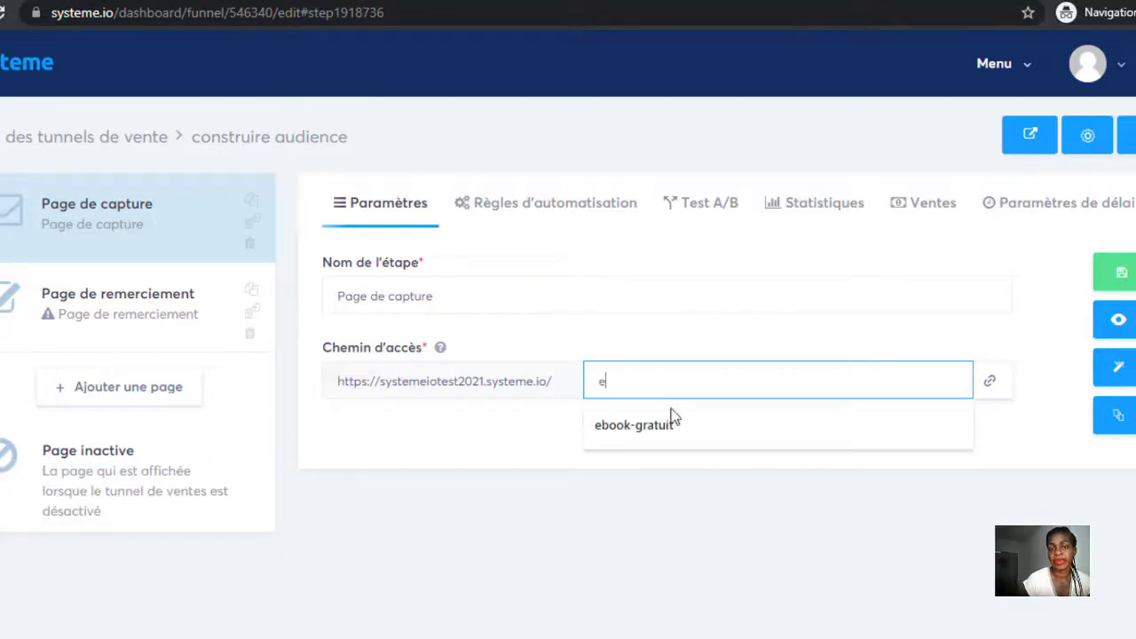
{"action": "left_click", "coordinate": [670, 422]}
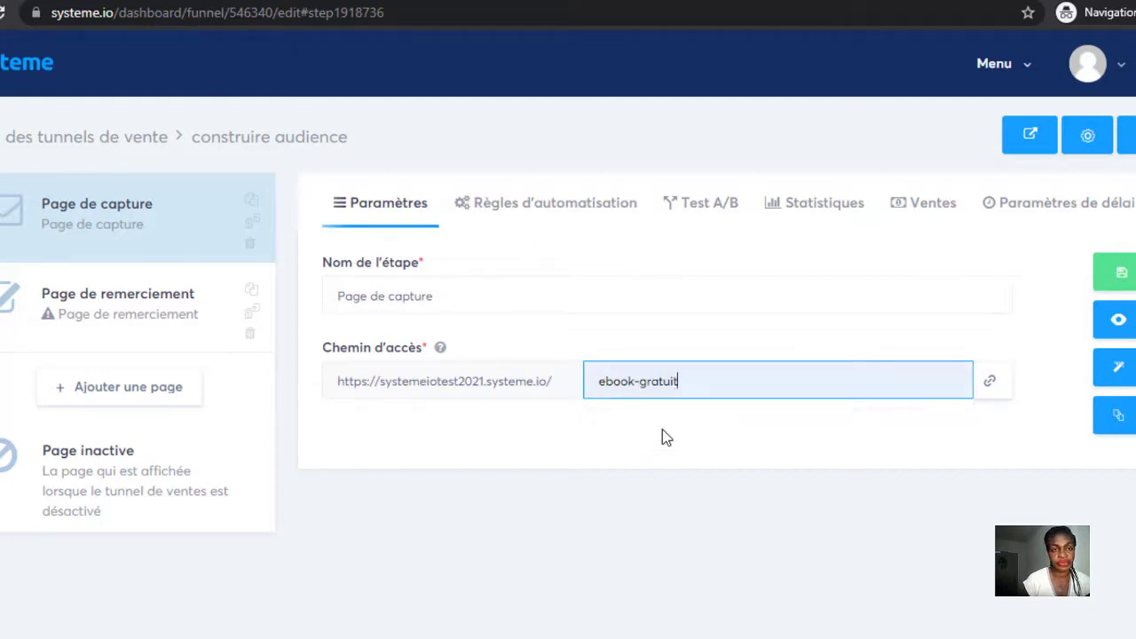
{"action": "left_click", "coordinate": [1119, 368]}
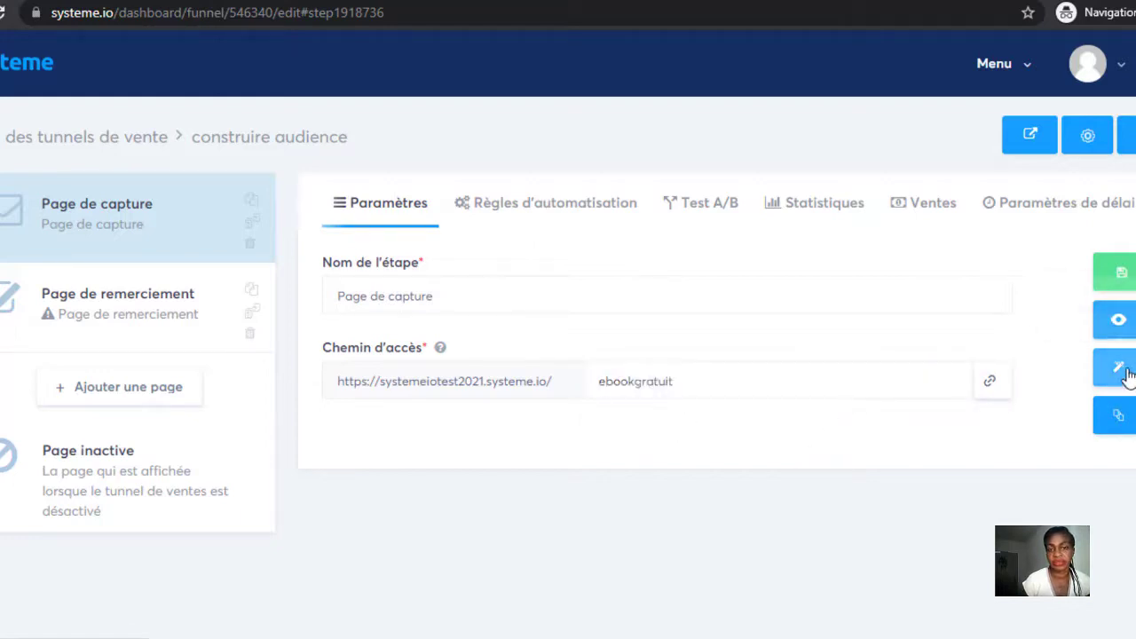
{"action": "left_click", "coordinate": [1120, 367]}
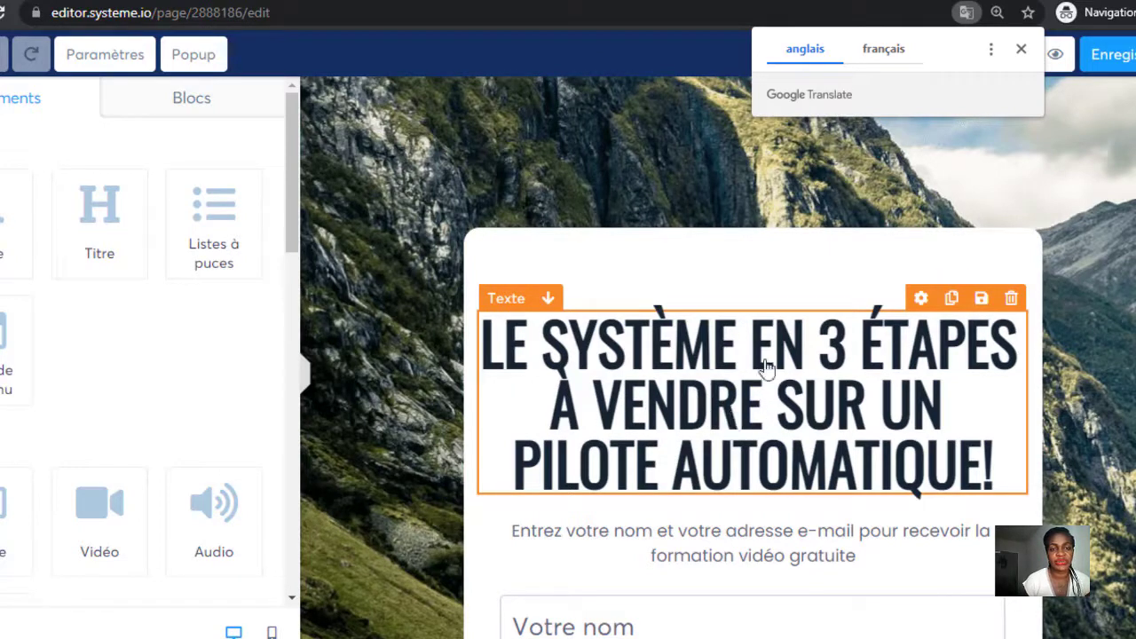
Shrink the capture headline to font size 32 with line height 40 so it fits on two lines.
{"action": "left_click", "coordinate": [621, 325]}
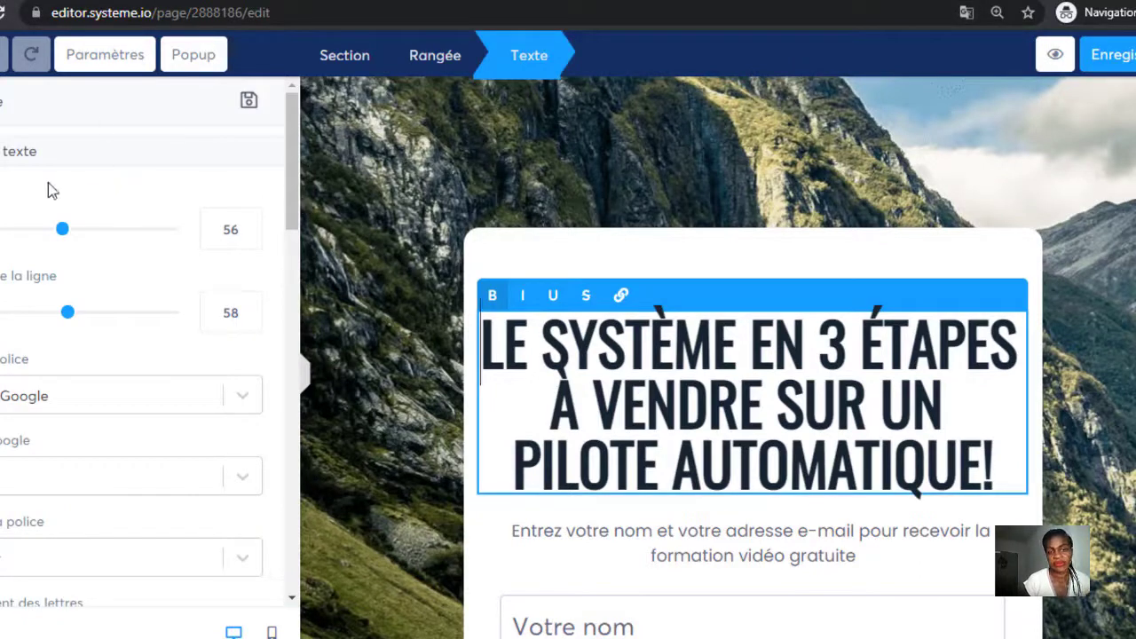
{"action": "left_click", "coordinate": [636, 370]}
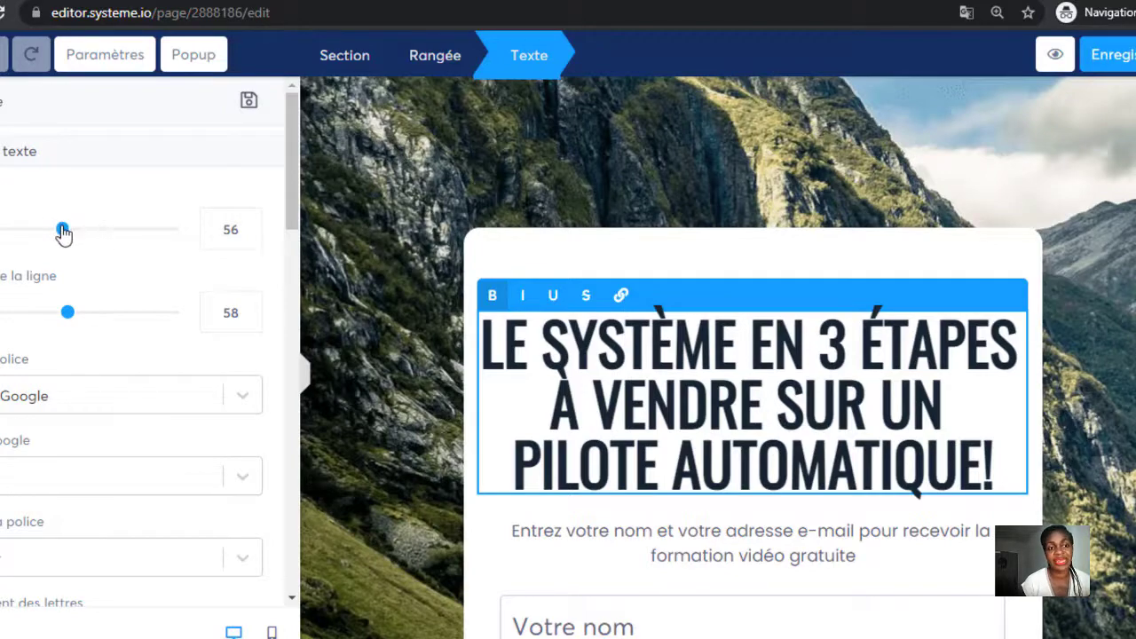
{"action": "left_click_drag", "start_coordinate": [62, 230], "coordinate": [6, 241]}
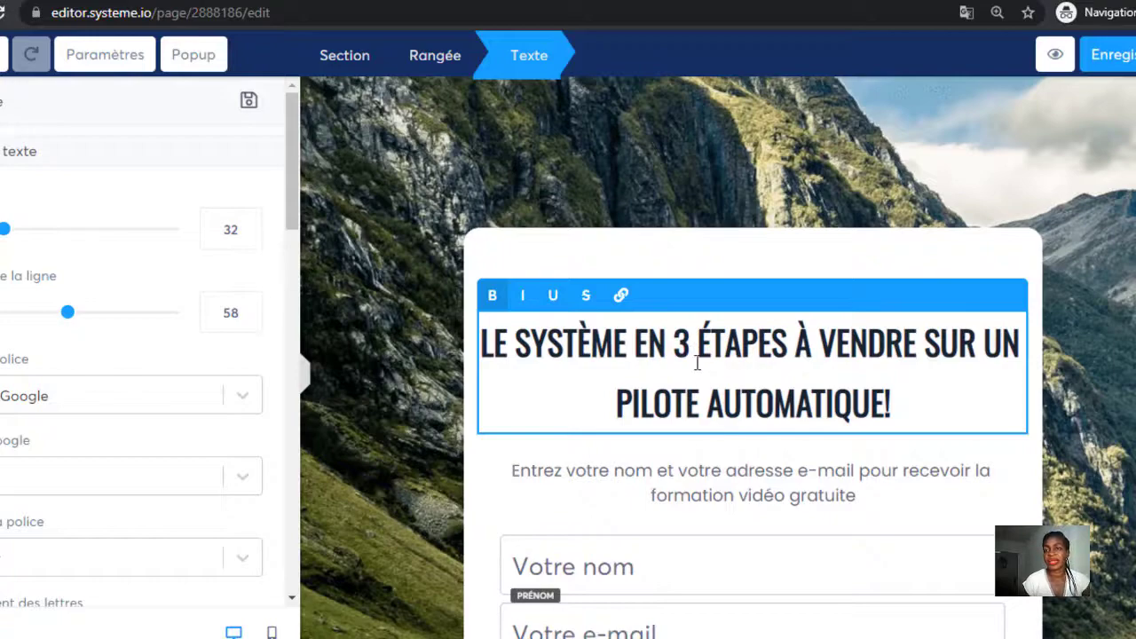
{"action": "left_click_drag", "start_coordinate": [68, 316], "coordinate": [228, 370]}
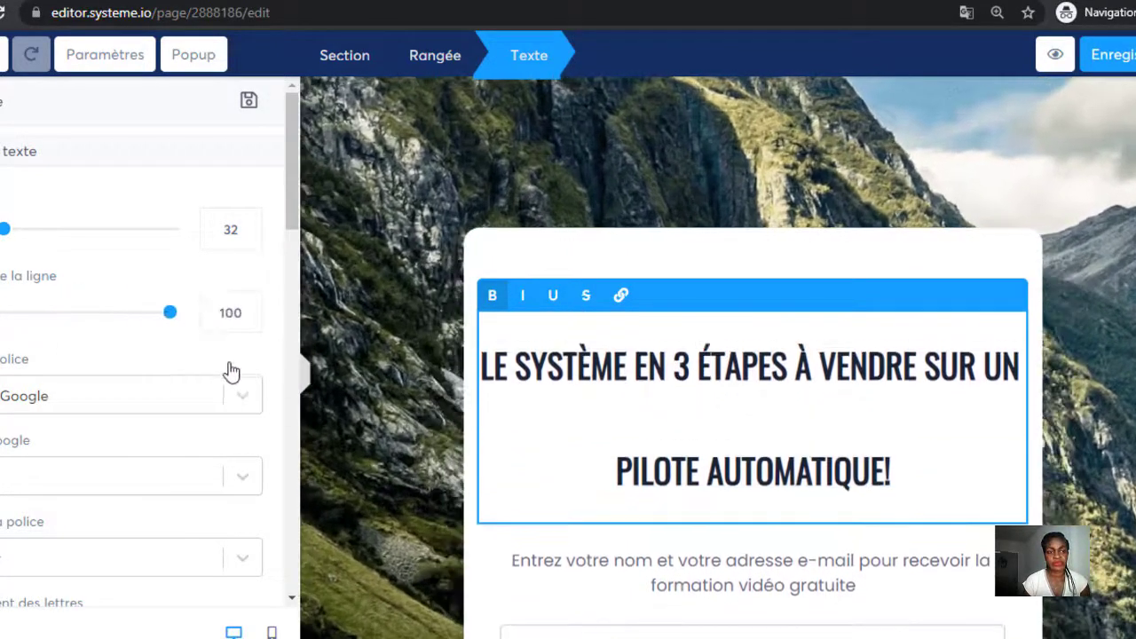
{"action": "left_click_drag", "start_coordinate": [95, 329], "coordinate": [27, 320]}
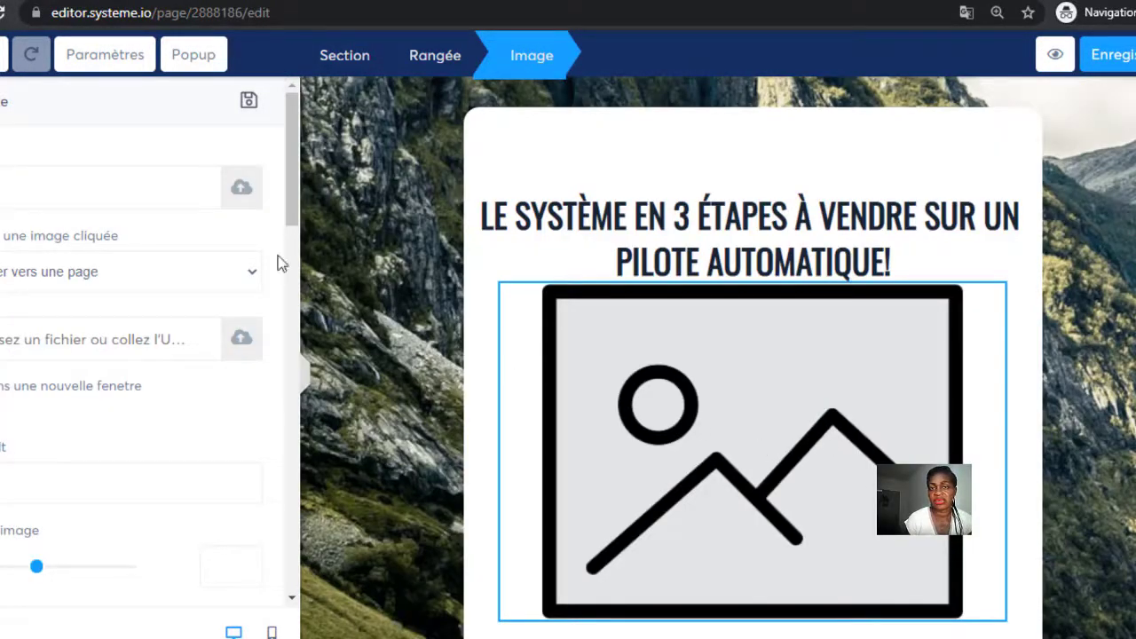
Open the placeholder's image upload and dismiss it without adding an image.
{"action": "left_click", "coordinate": [240, 191]}
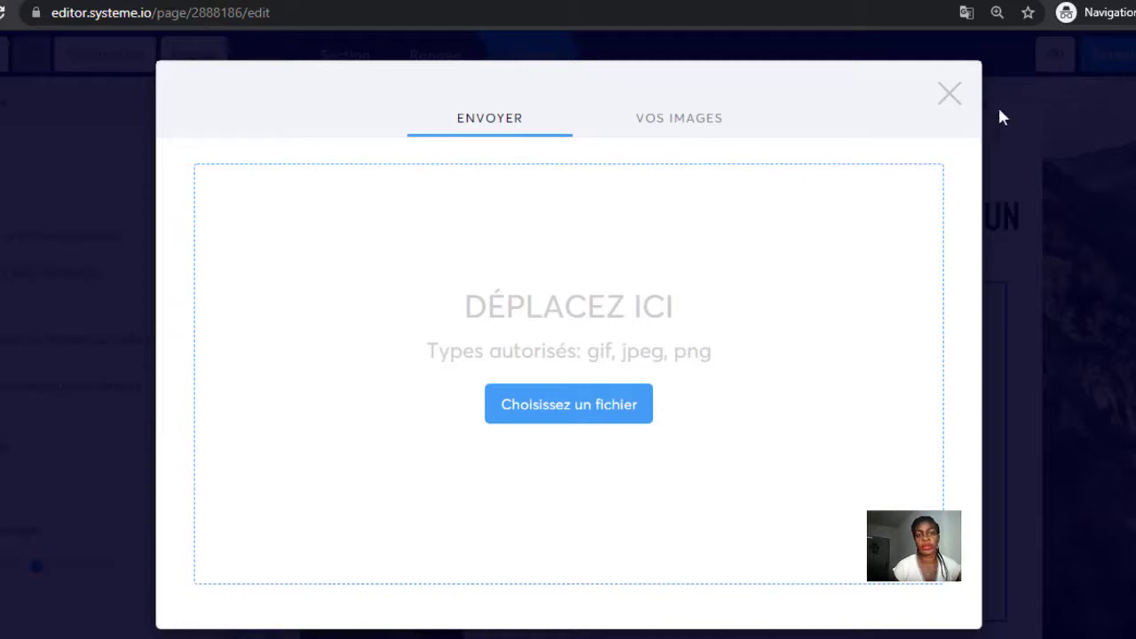
{"action": "left_click", "coordinate": [954, 98]}
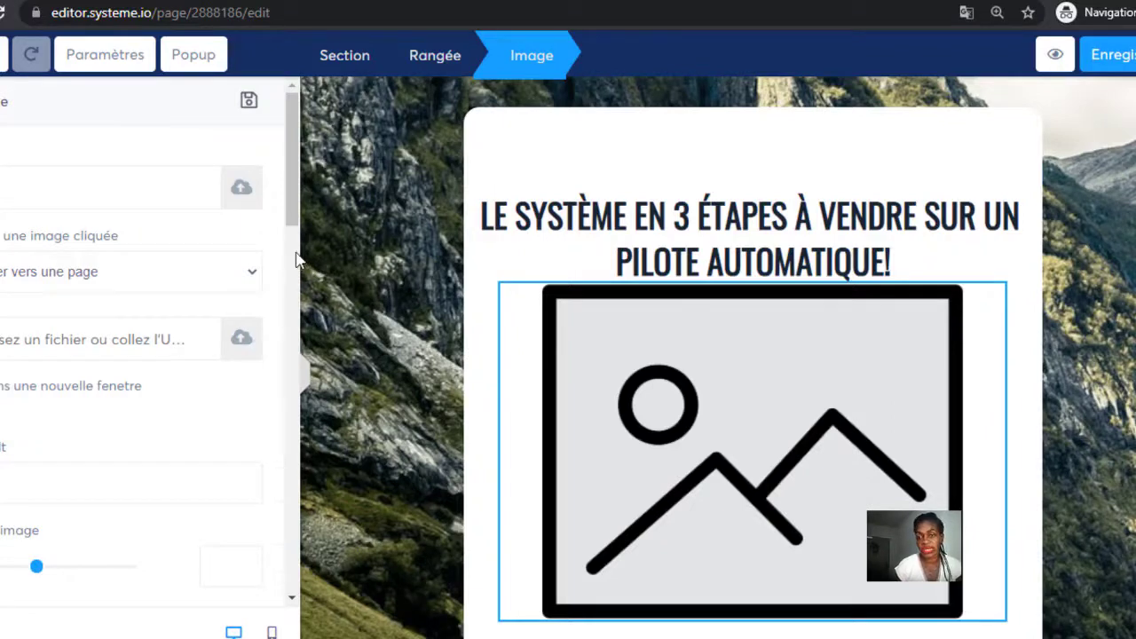
{"action": "left_click_drag", "start_coordinate": [293, 213], "coordinate": [308, 192]}
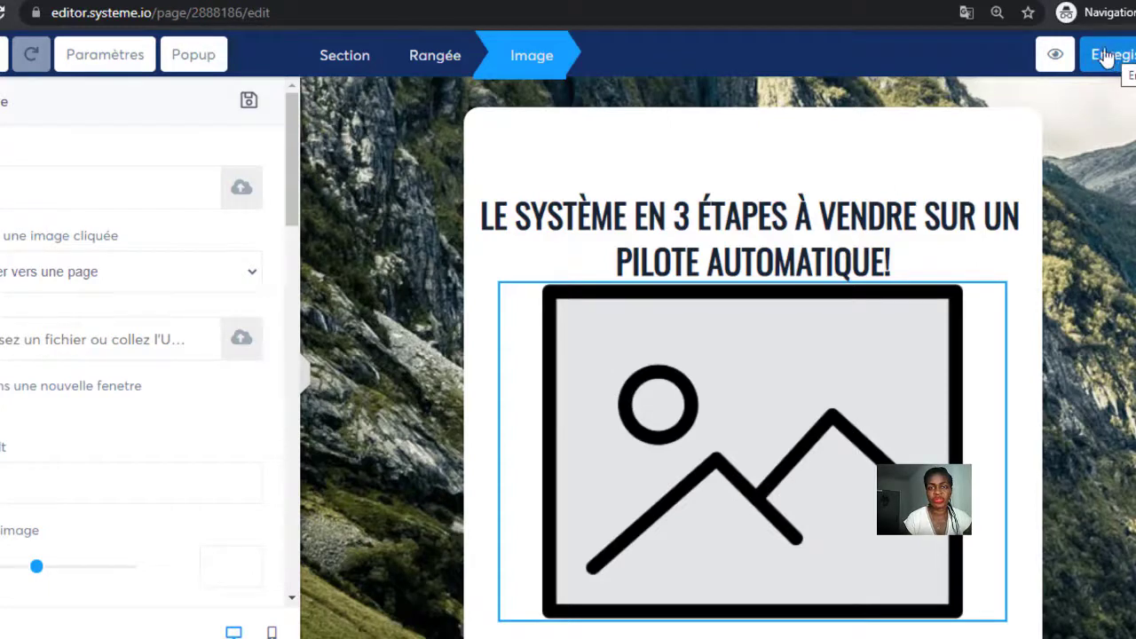
Review the page-wide settings, save the capture page, and exit to the funnel overview.
{"action": "left_click", "coordinate": [126, 58]}
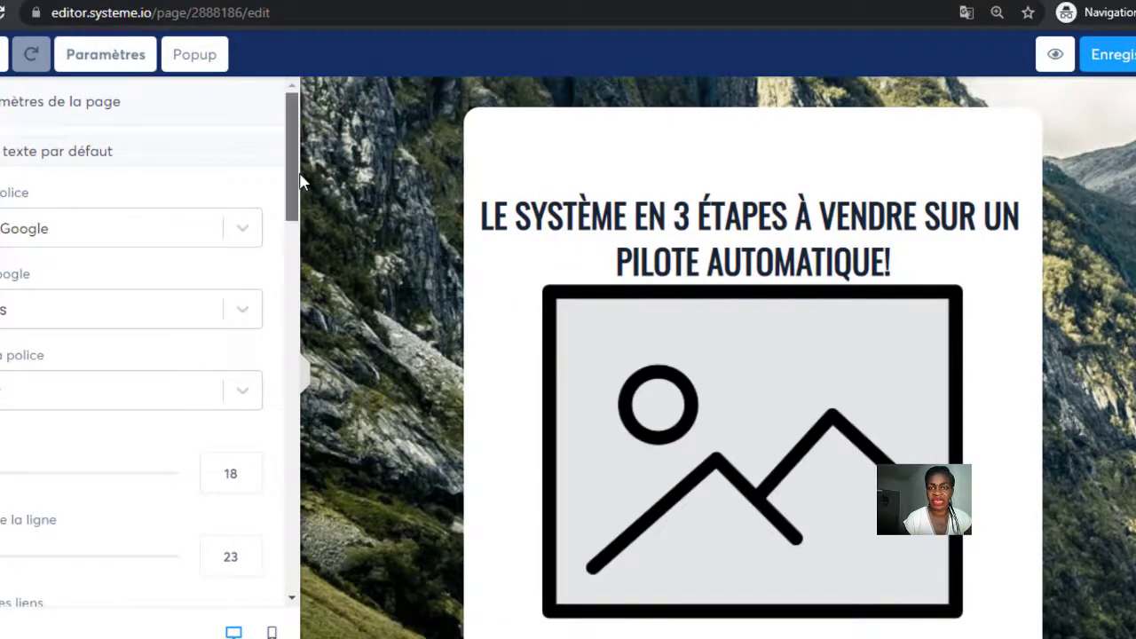
{"action": "scroll", "coordinate": [279, 309], "scroll_direction": "down", "scroll_amount": 5}
{"action": "left_click_drag", "start_coordinate": [280, 308], "coordinate": [275, 249]}
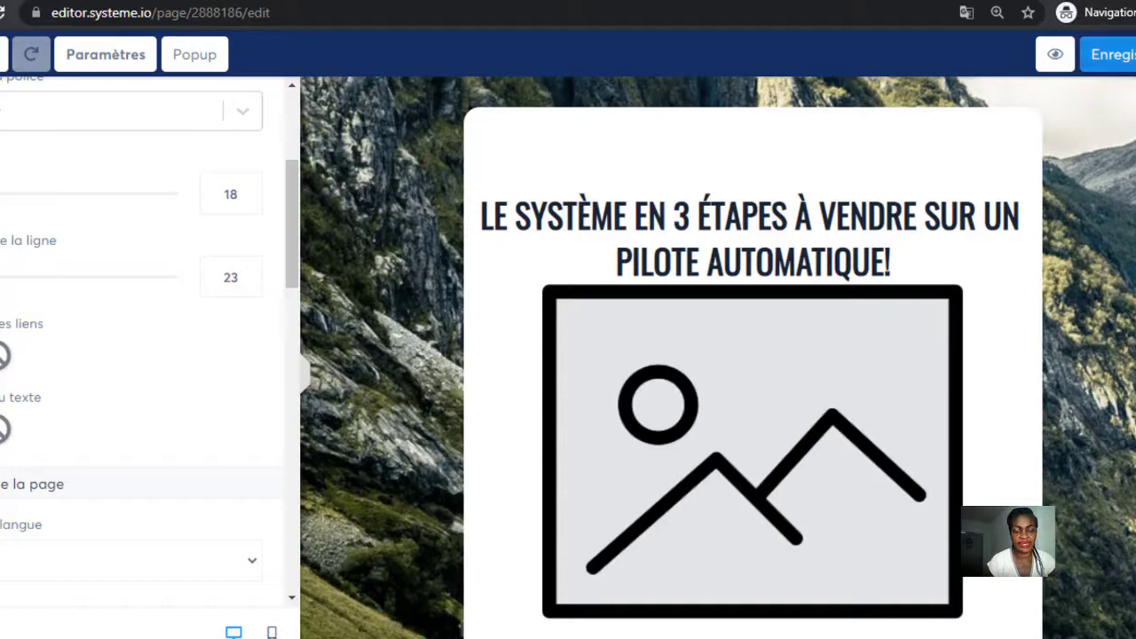
{"action": "left_click", "coordinate": [1133, 58]}
{"action": "left_click", "coordinate": [1134, 55]}
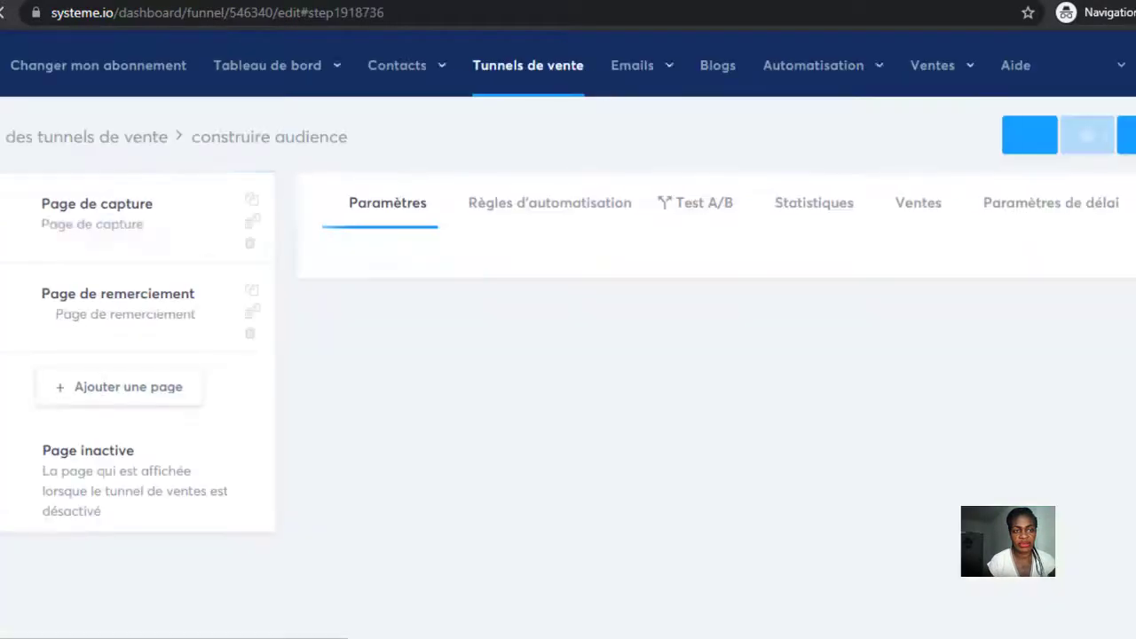
Apply the MERCI template to the thank-you page step.
{"action": "left_click", "coordinate": [147, 293]}
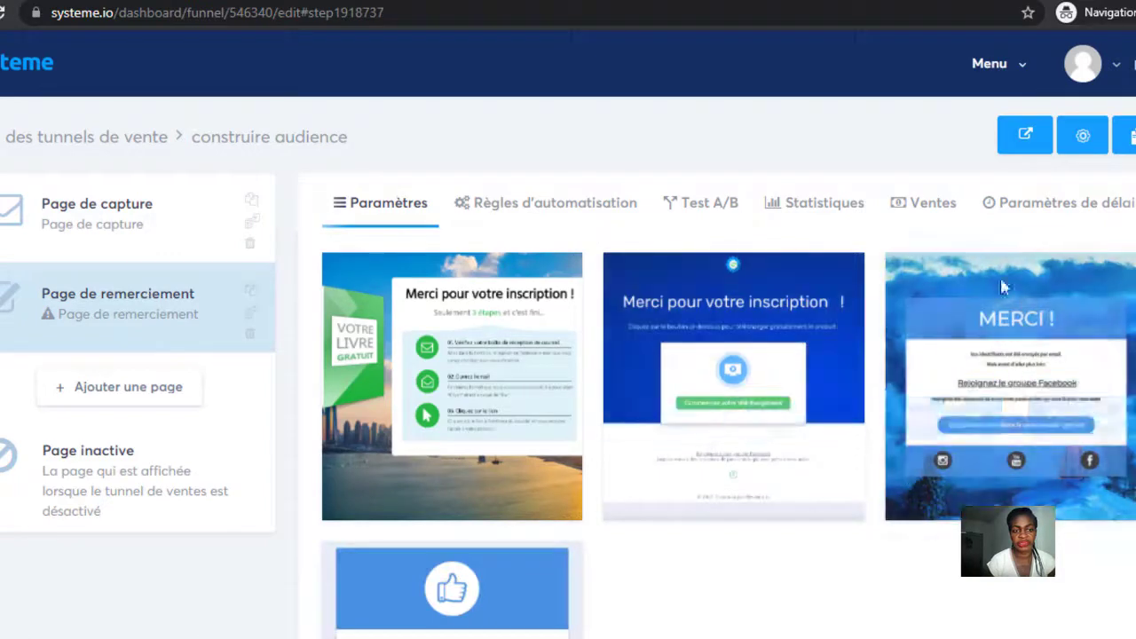
{"action": "mouse_move", "coordinate": [998, 417]}
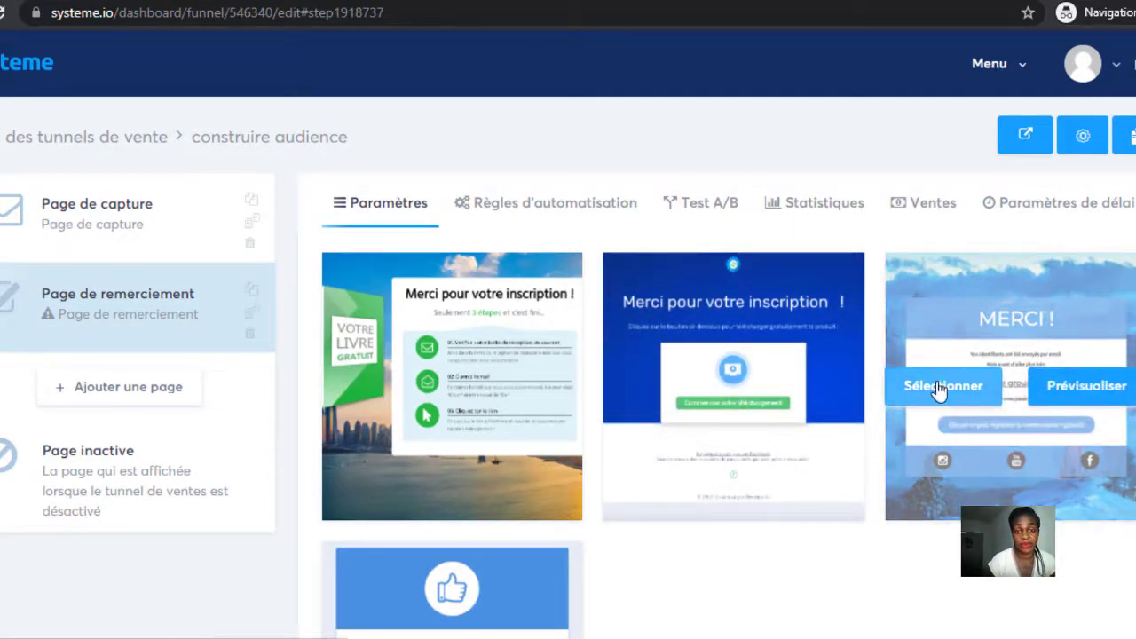
{"action": "left_click", "coordinate": [939, 388]}
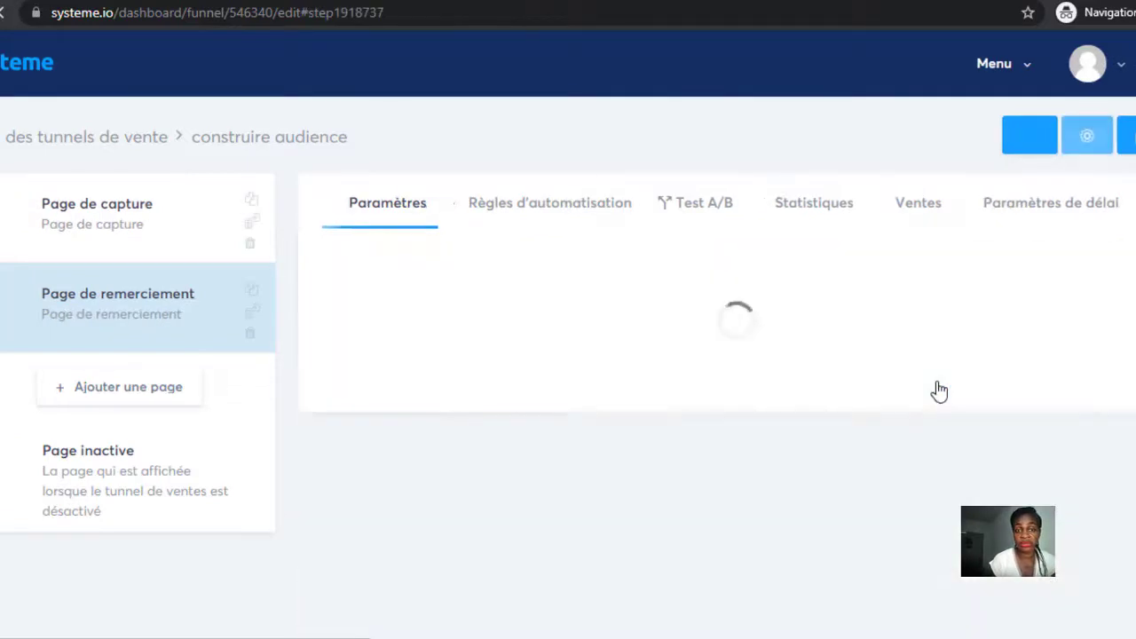
Set the thank-you page's access path to Merci, save, and open the page for editing.
{"action": "left_click", "coordinate": [667, 380]}
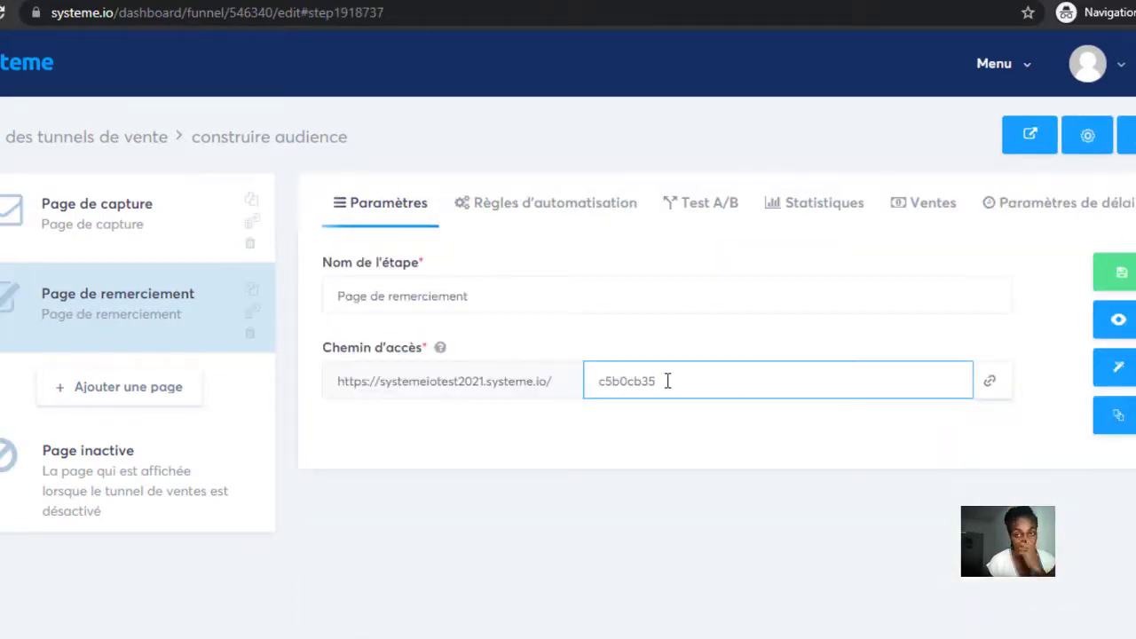
{"action": "key", "text": "BackSpace"}
{"action": "key", "text": "BackSpace"}
{"action": "key", "text": "BackSpace"}
{"action": "key", "text": "BackSpace"}
{"action": "key", "text": "BackSpace"}
{"action": "key", "text": "BackSpace"}
{"action": "key", "text": "BackSpace"}
{"action": "key", "text": "BackSpace"}
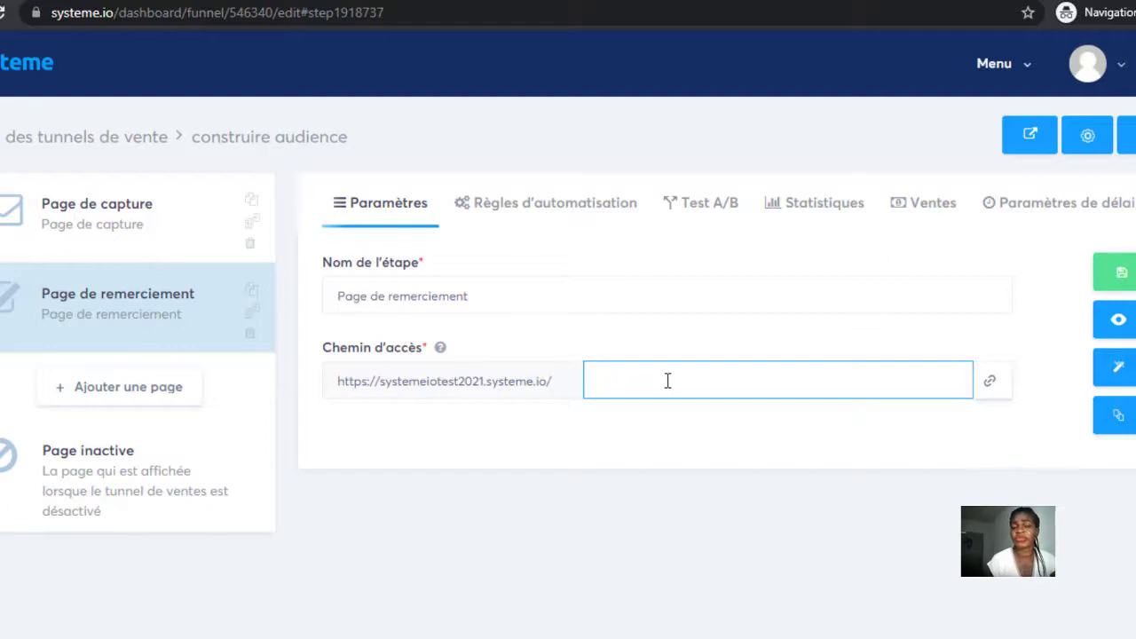
{"action": "type", "text": "mer"}
{"action": "left_click", "coordinate": [641, 428]}
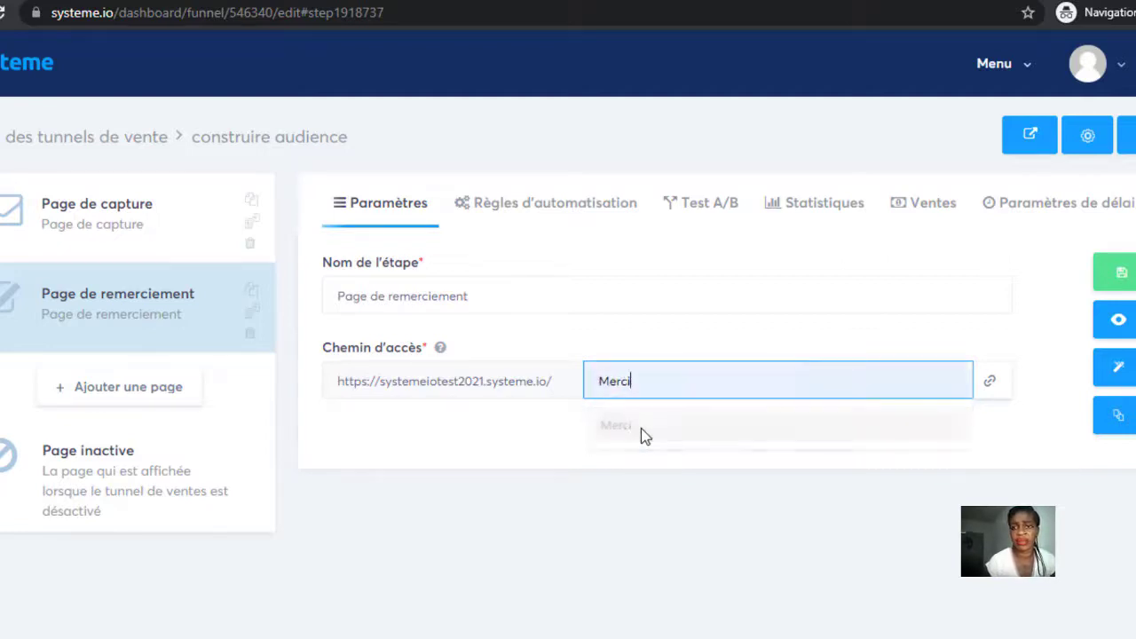
{"action": "left_click", "coordinate": [1122, 277]}
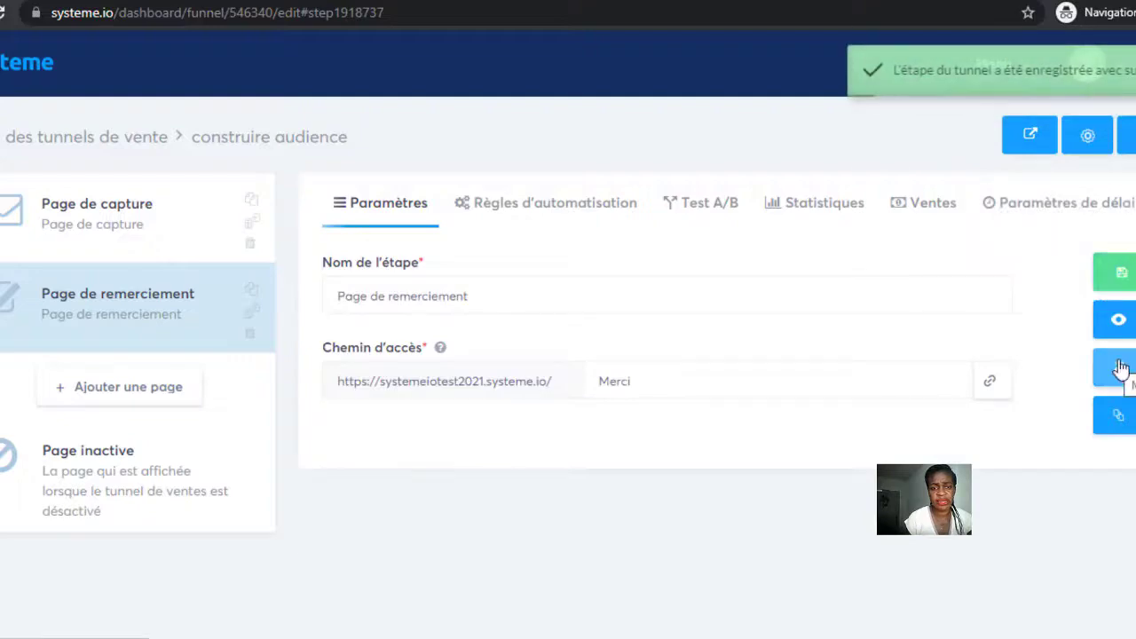
{"action": "left_click", "coordinate": [1120, 369]}
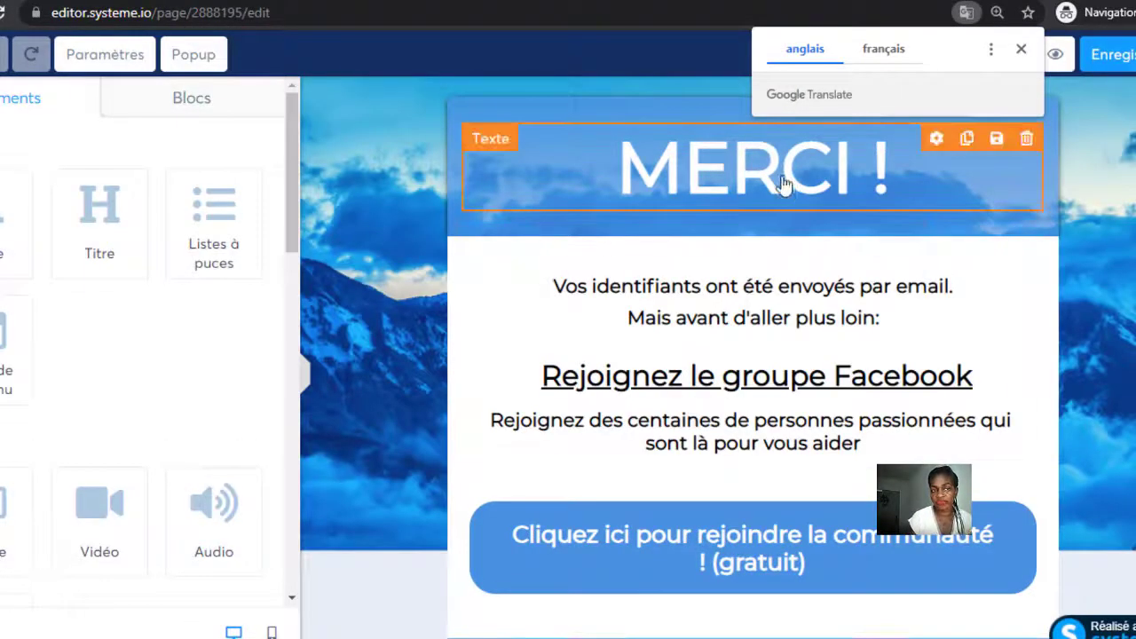
Shrink the MERCI ! heading and select the row containing it.
{"action": "left_click", "coordinate": [779, 189]}
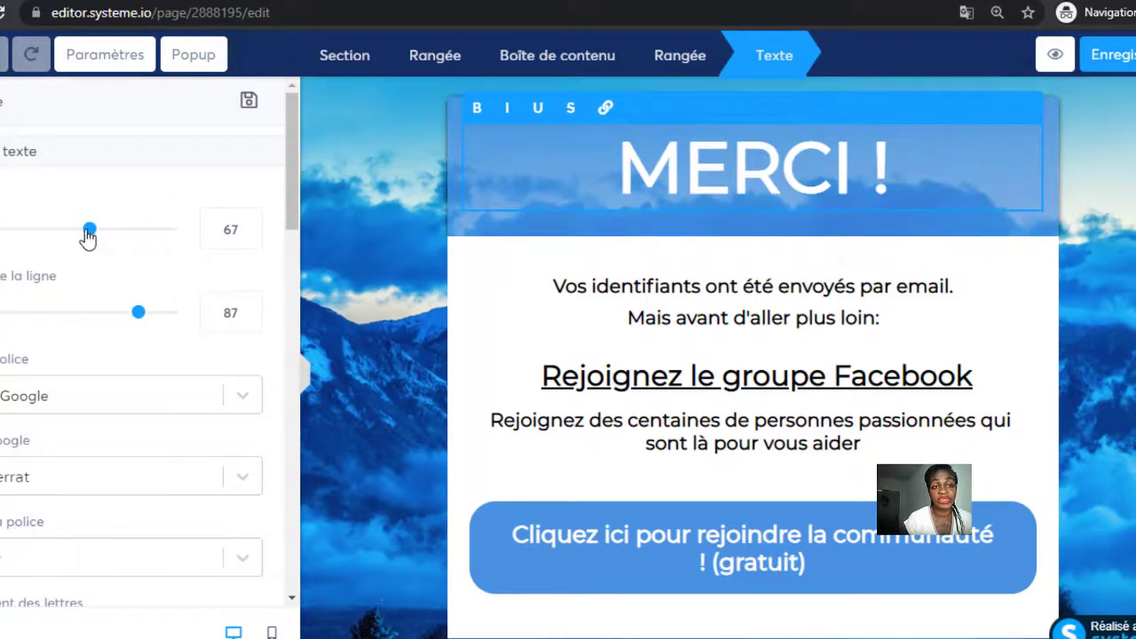
{"action": "left_click_drag", "start_coordinate": [88, 232], "coordinate": [13, 232]}
{"action": "left_click", "coordinate": [393, 249]}
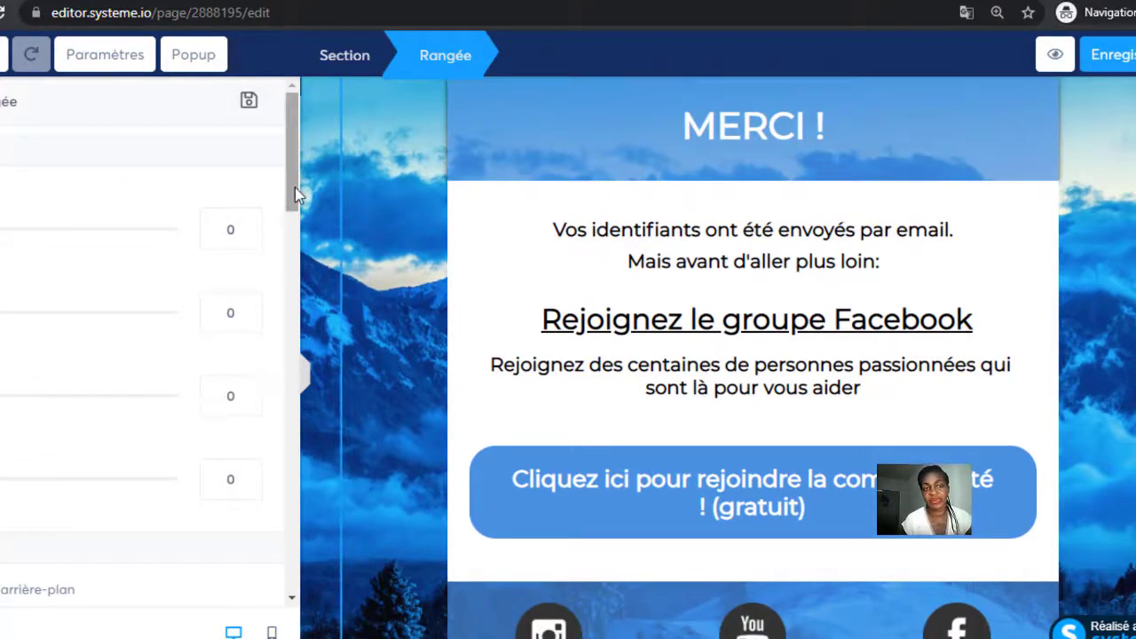
{"action": "scroll", "coordinate": [243, 324], "scroll_direction": "down", "scroll_amount": 3}
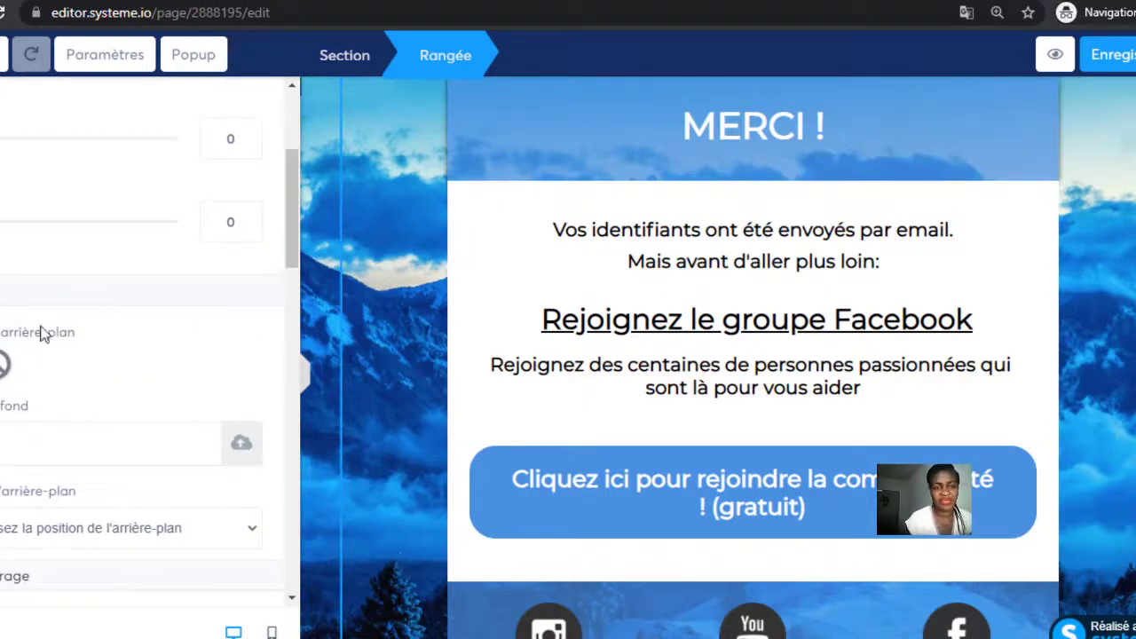
Give the row a dark red 9E3838 background, leaving the background image empty.
{"action": "left_click", "coordinate": [3, 364]}
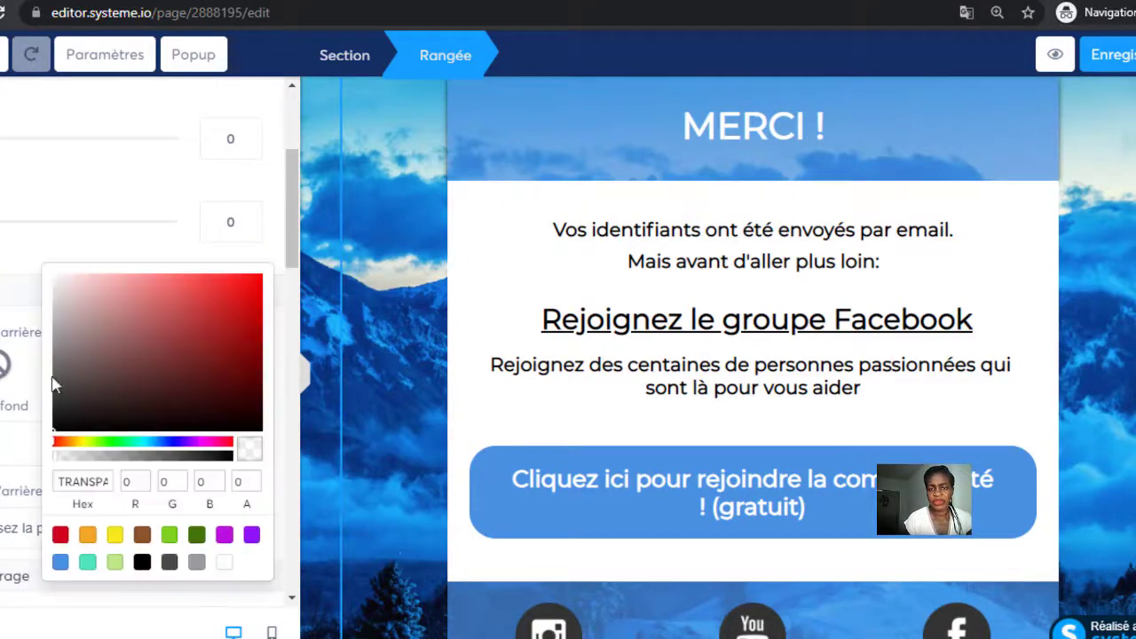
{"action": "left_click", "coordinate": [187, 333]}
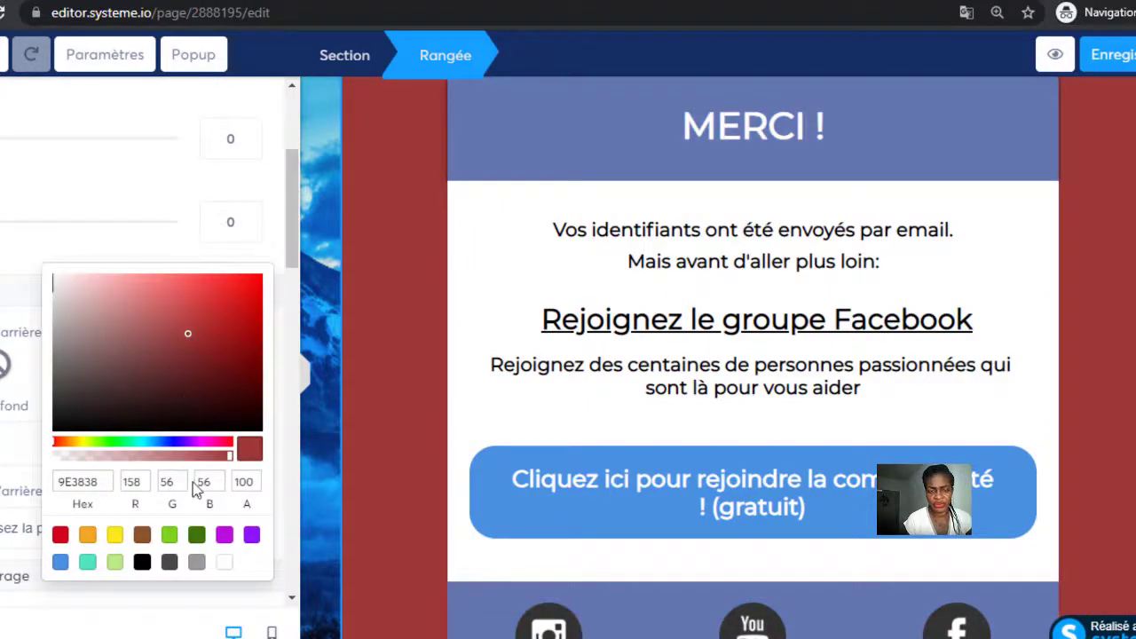
{"action": "left_click", "coordinate": [313, 457]}
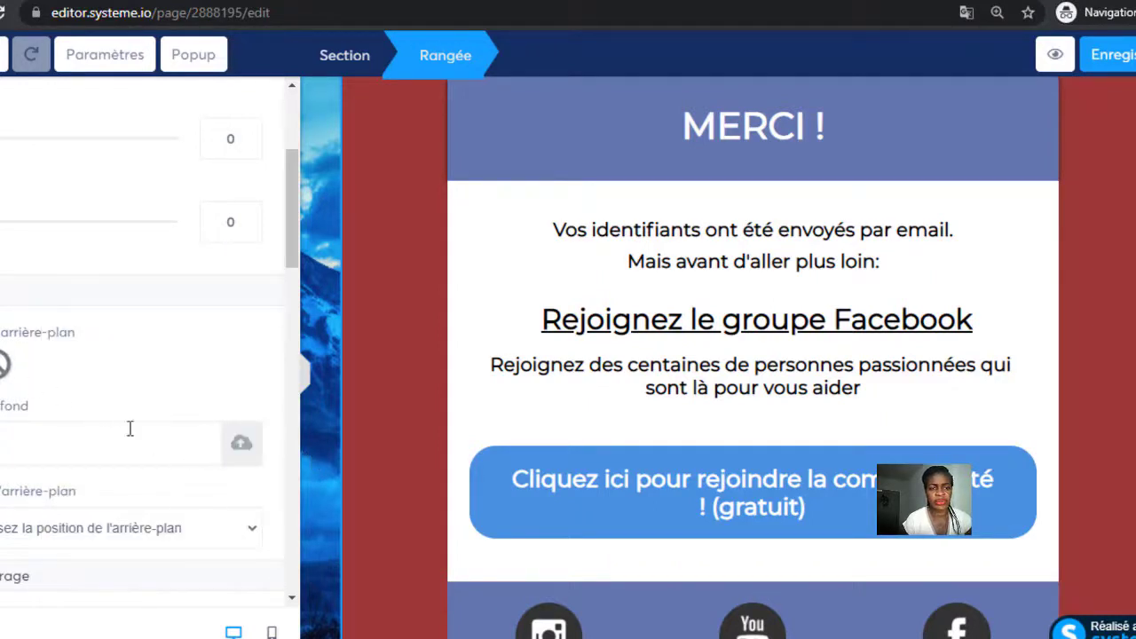
{"action": "left_click", "coordinate": [243, 445]}
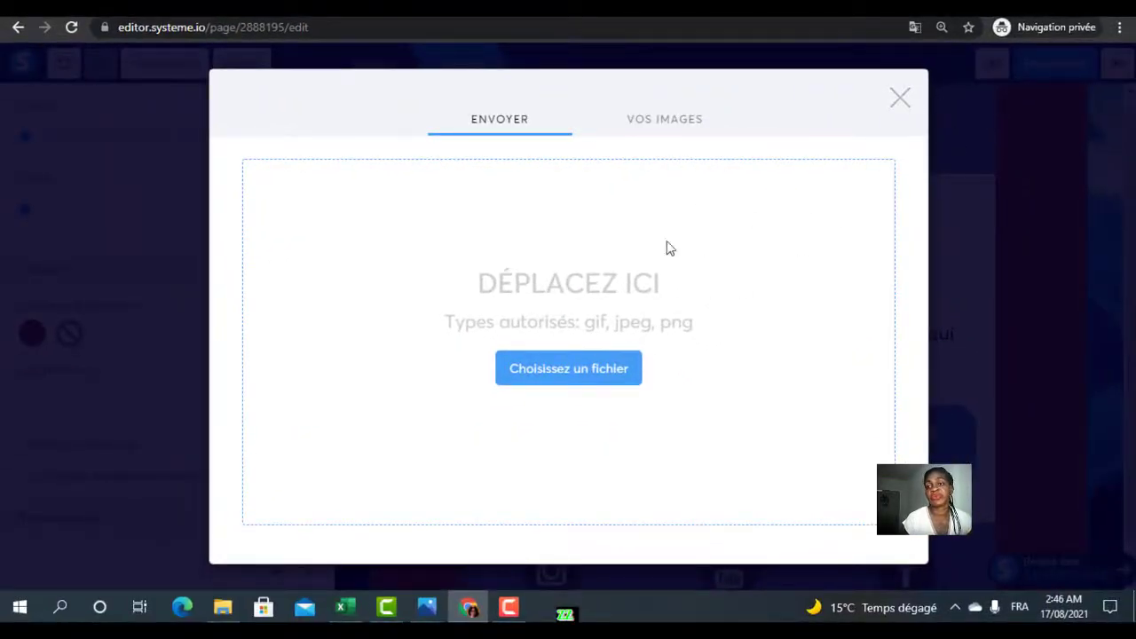
{"action": "left_click", "coordinate": [900, 99]}
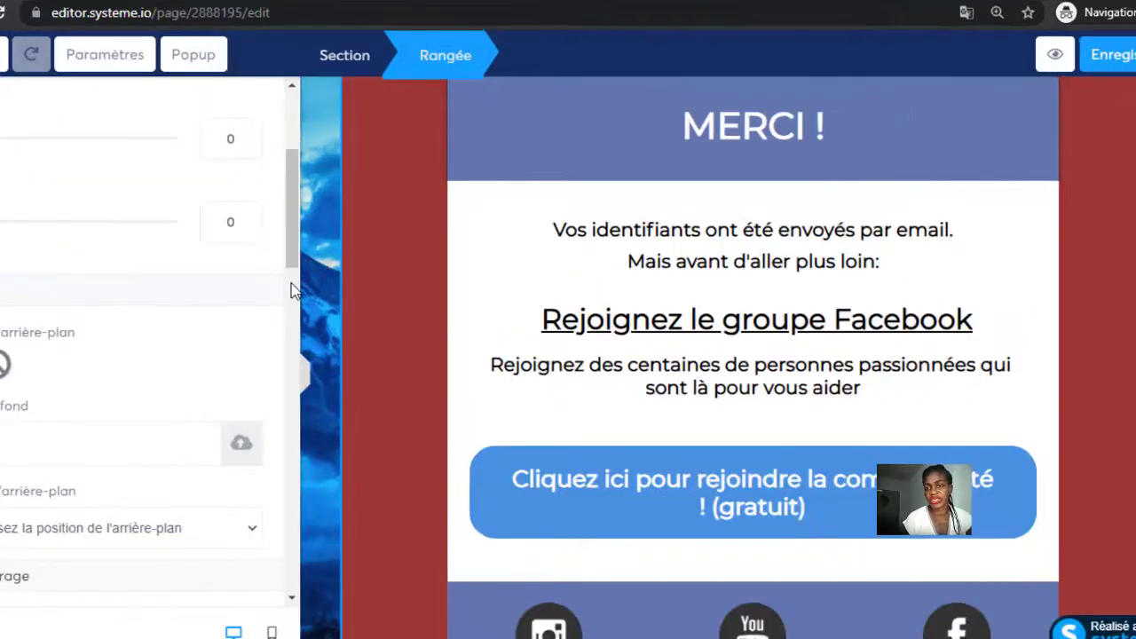
{"action": "left_click", "coordinate": [522, 500]}
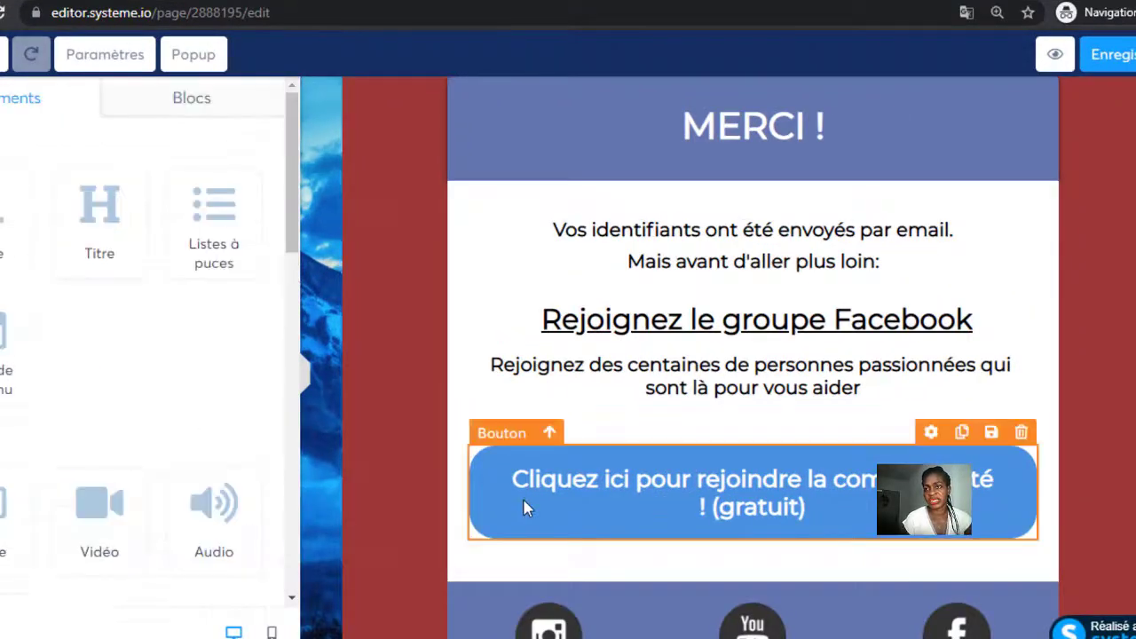
Check the Facebook-group button's action options, keeping the redirect action.
{"action": "left_click", "coordinate": [512, 432]}
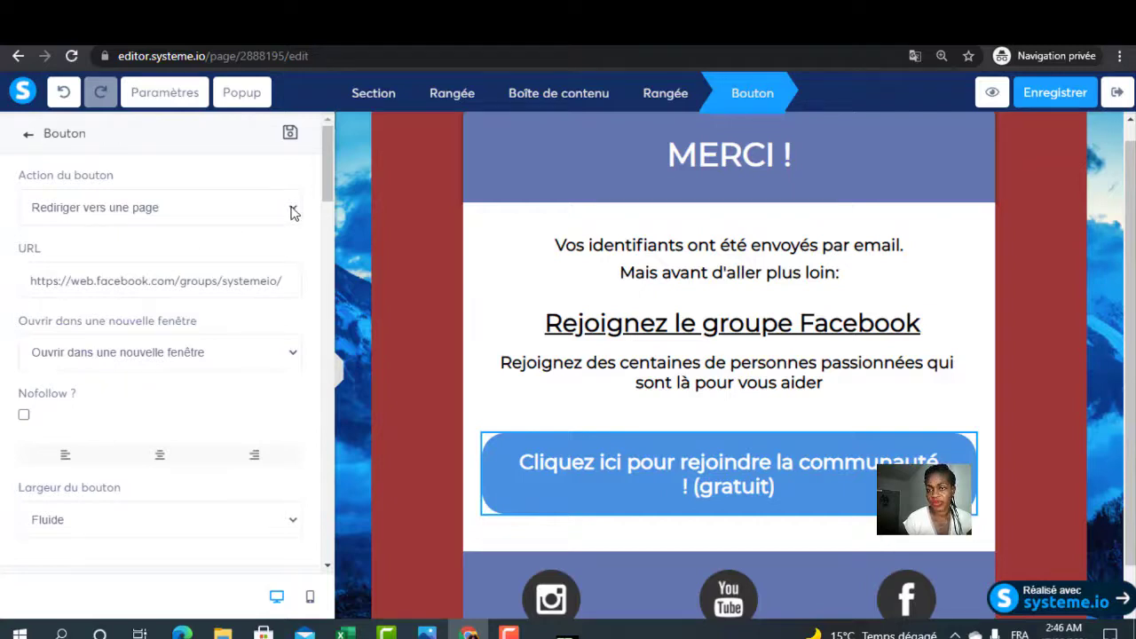
{"action": "left_click", "coordinate": [294, 211]}
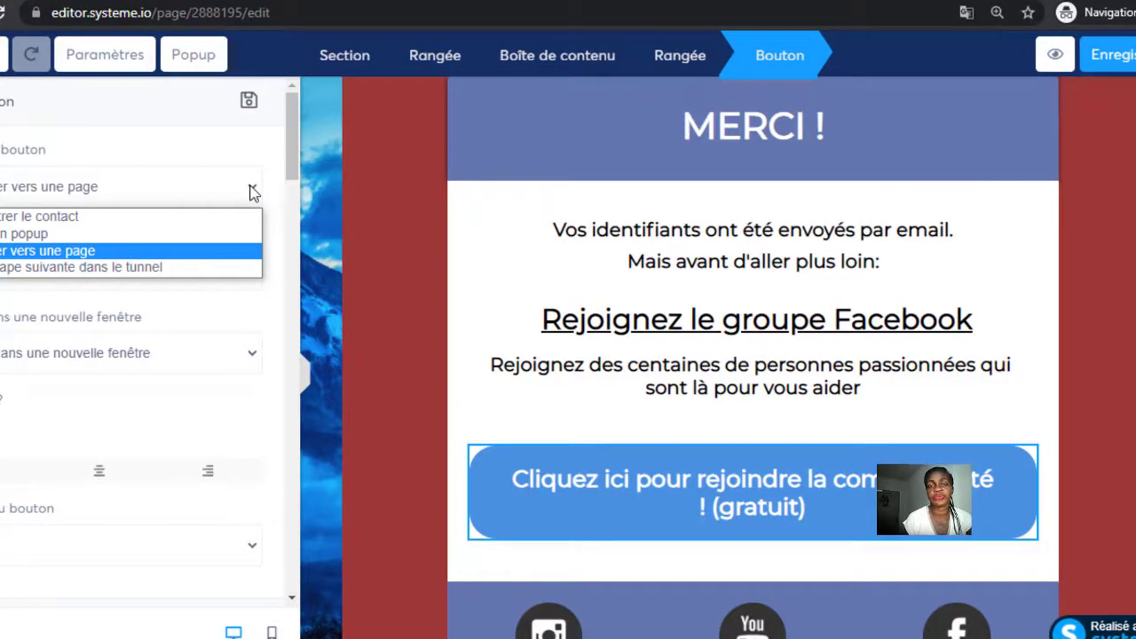
{"action": "left_click", "coordinate": [323, 213]}
{"action": "left_click", "coordinate": [488, 516]}
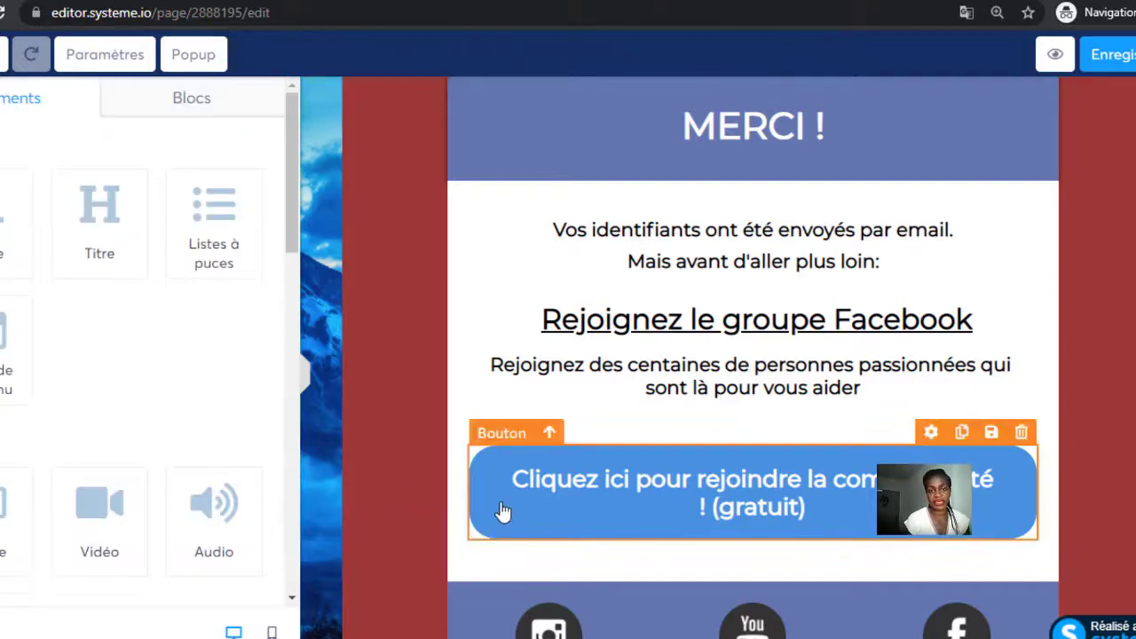
{"action": "left_click", "coordinate": [521, 470]}
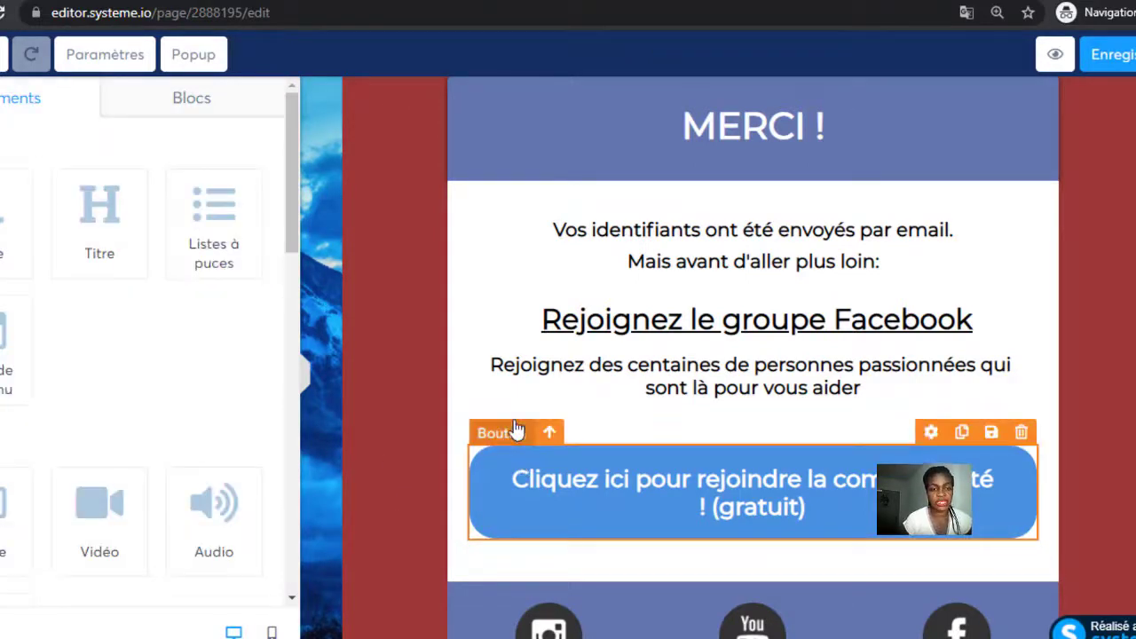
{"action": "left_click", "coordinate": [516, 432]}
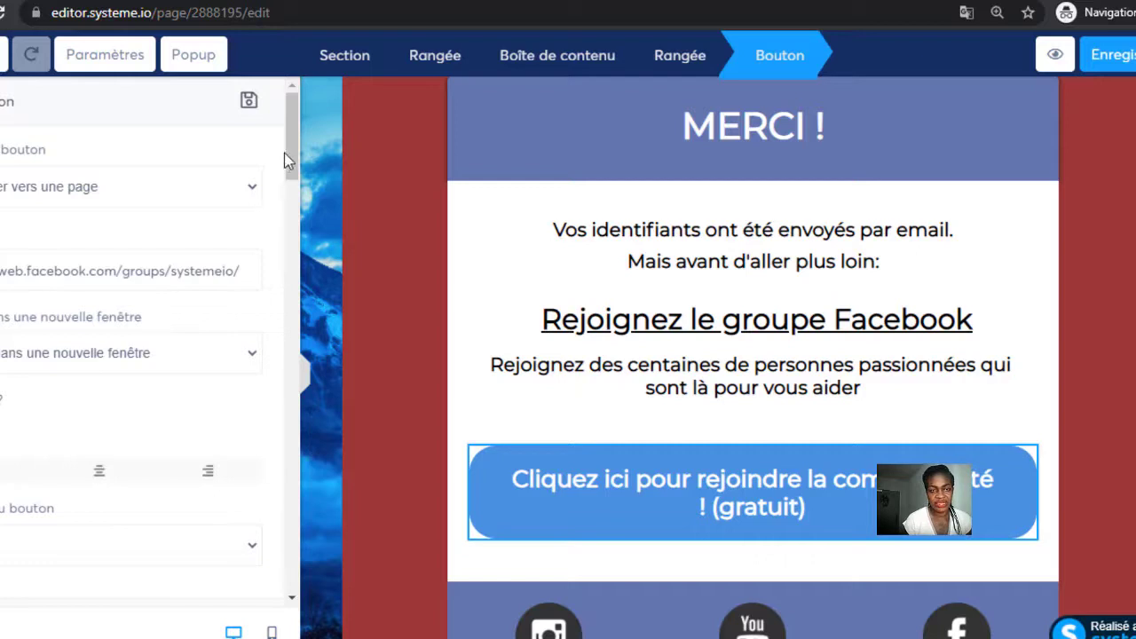
Change the button background to a deeper blue-violet 4A56E2 and return to the funnel step.
{"action": "left_click_drag", "start_coordinate": [293, 163], "coordinate": [293, 319]}
{"action": "left_click", "coordinate": [130, 455]}
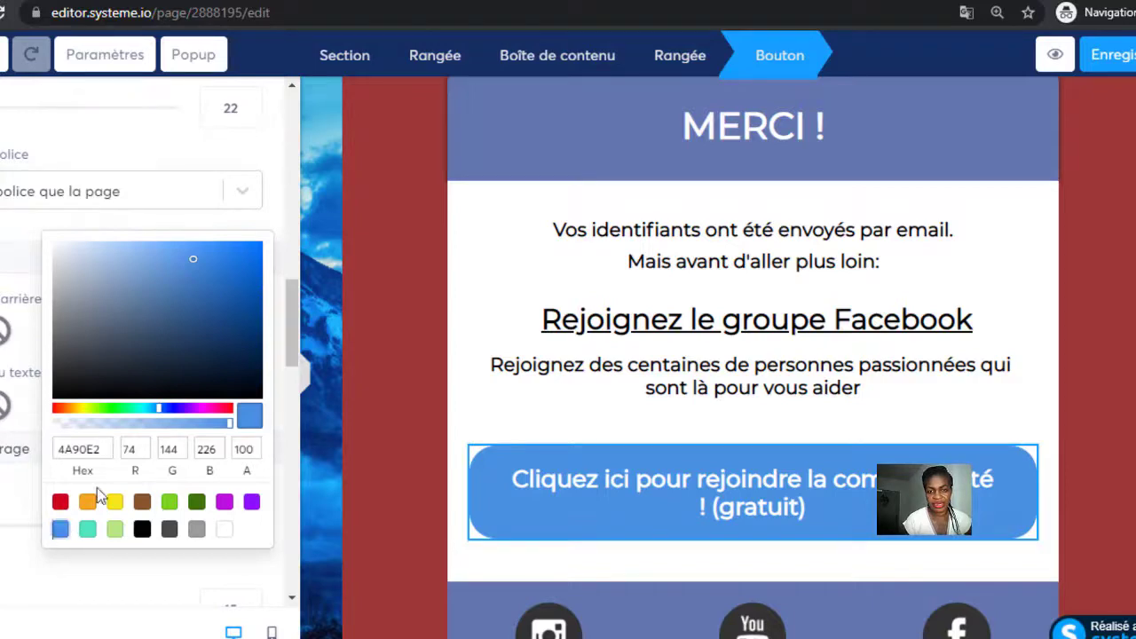
{"action": "left_click", "coordinate": [169, 407]}
{"action": "left_click", "coordinate": [322, 324]}
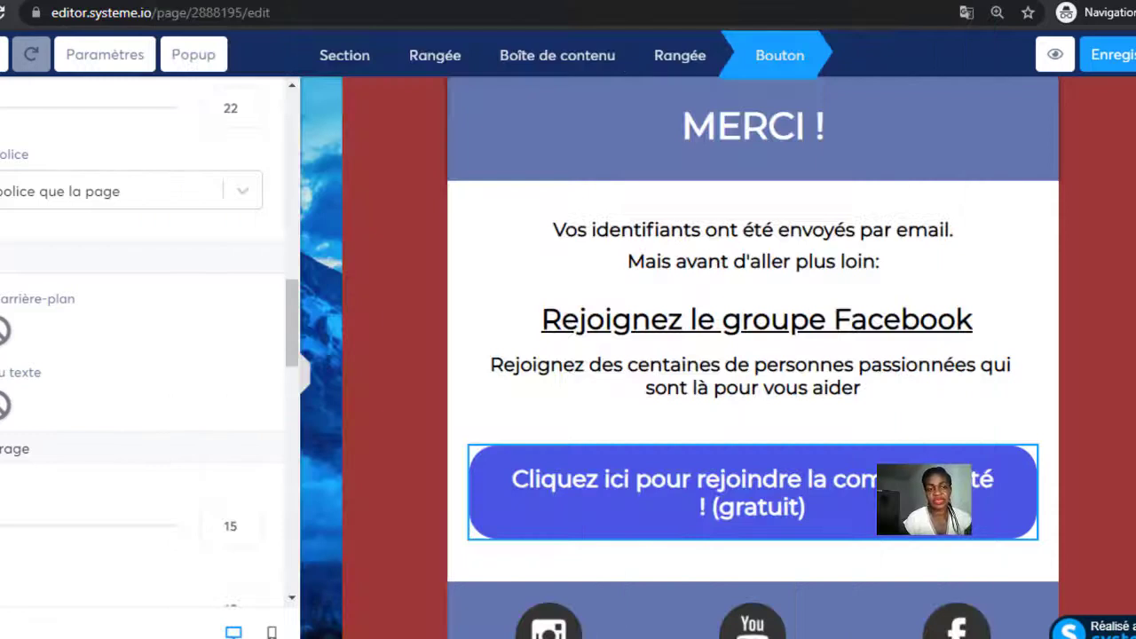
{"action": "key", "text": "alt+Left"}
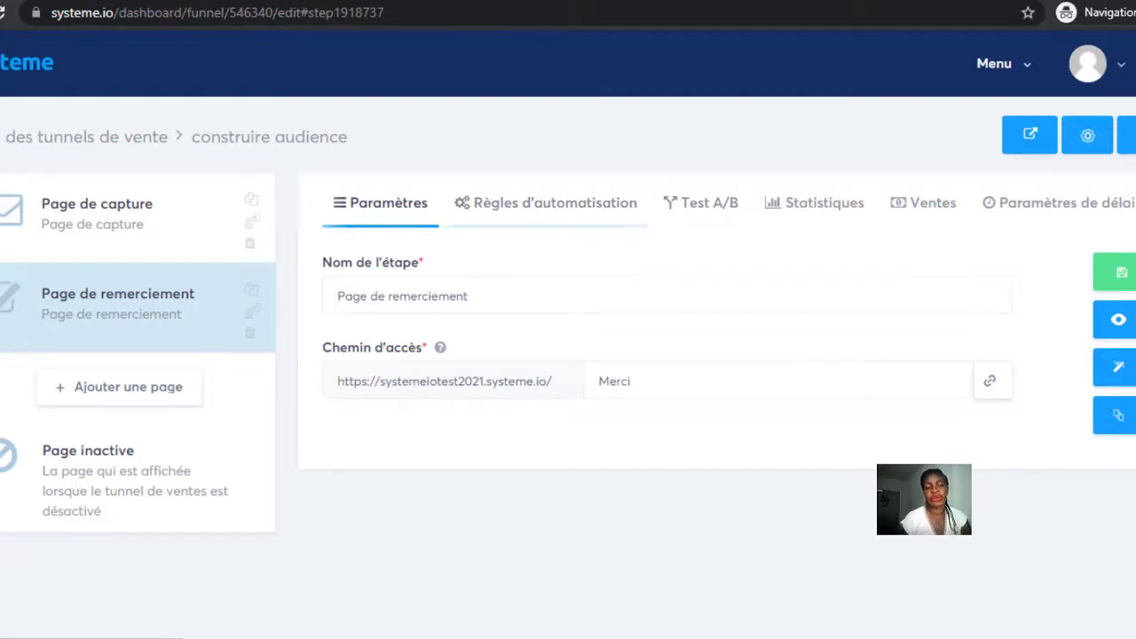
Start a new newsletter from Emails > Newsletters.
{"action": "left_click", "coordinate": [1029, 69]}
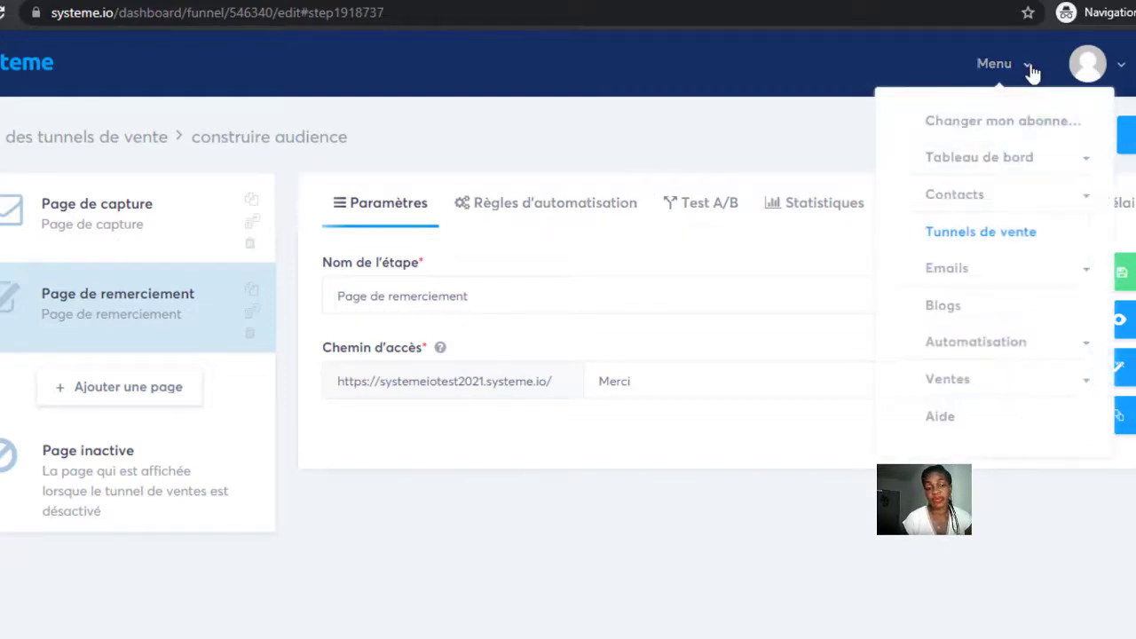
{"action": "left_click", "coordinate": [951, 269]}
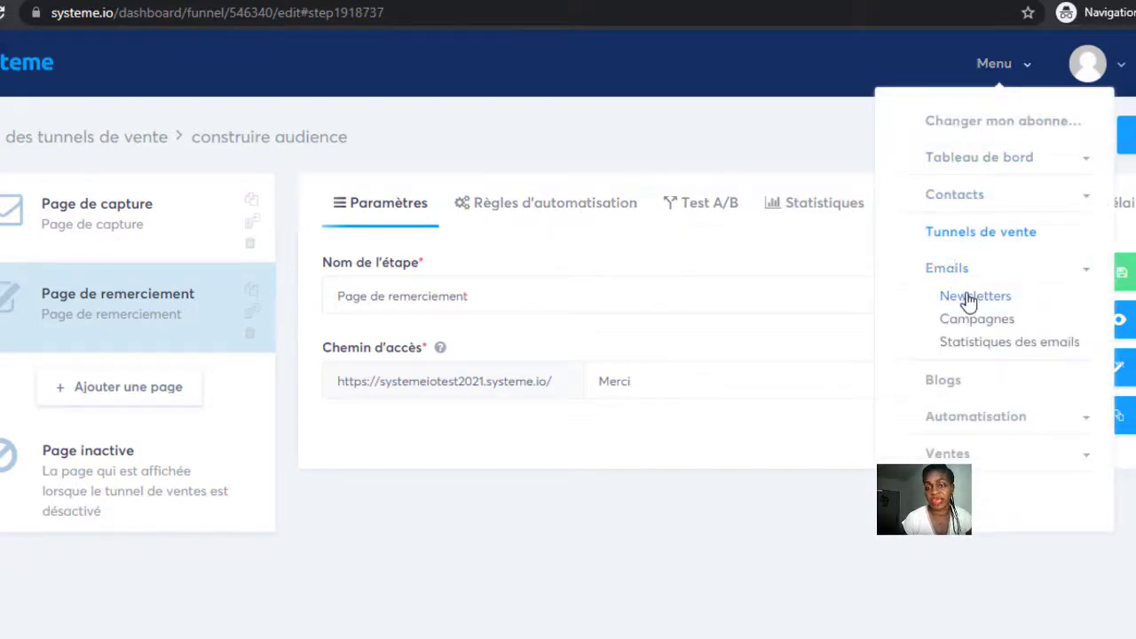
{"action": "left_click", "coordinate": [976, 300]}
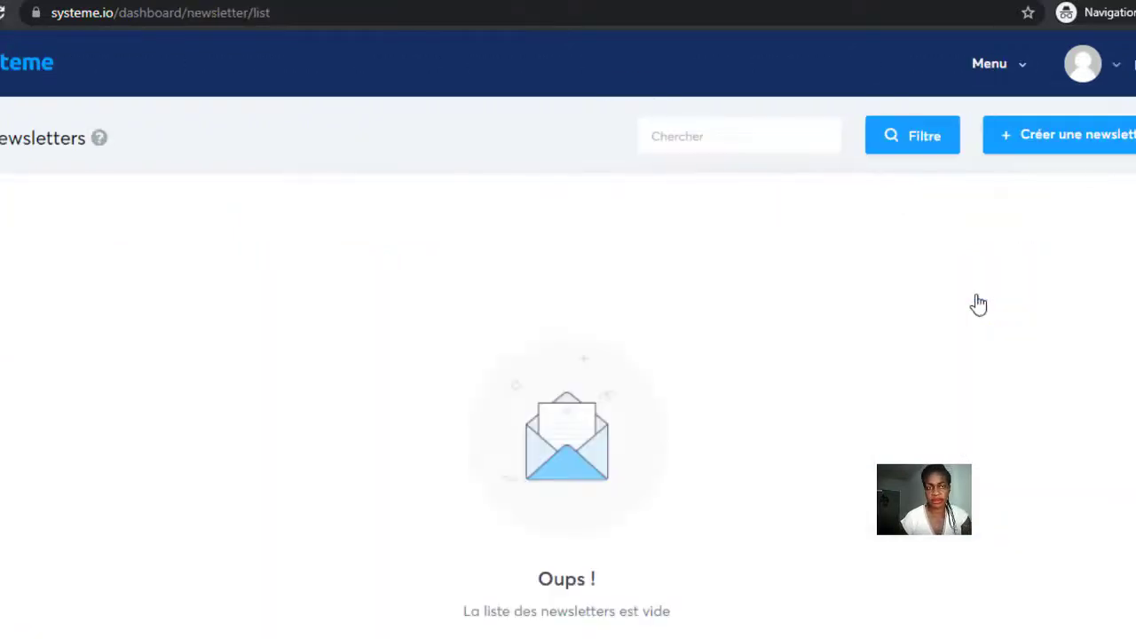
{"action": "left_click", "coordinate": [1045, 139]}
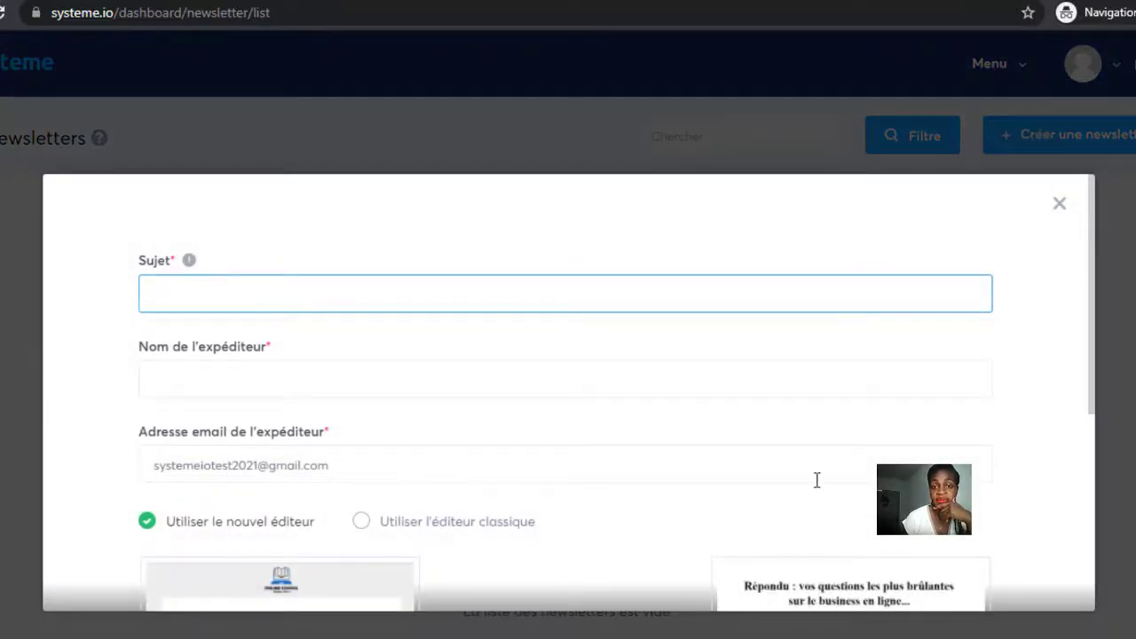
{"action": "left_click_drag", "start_coordinate": [1093, 406], "coordinate": [1078, 533]}
Choose the classic editor and submit the newsletter with subject 'e book'.
{"action": "left_click", "coordinate": [361, 290]}
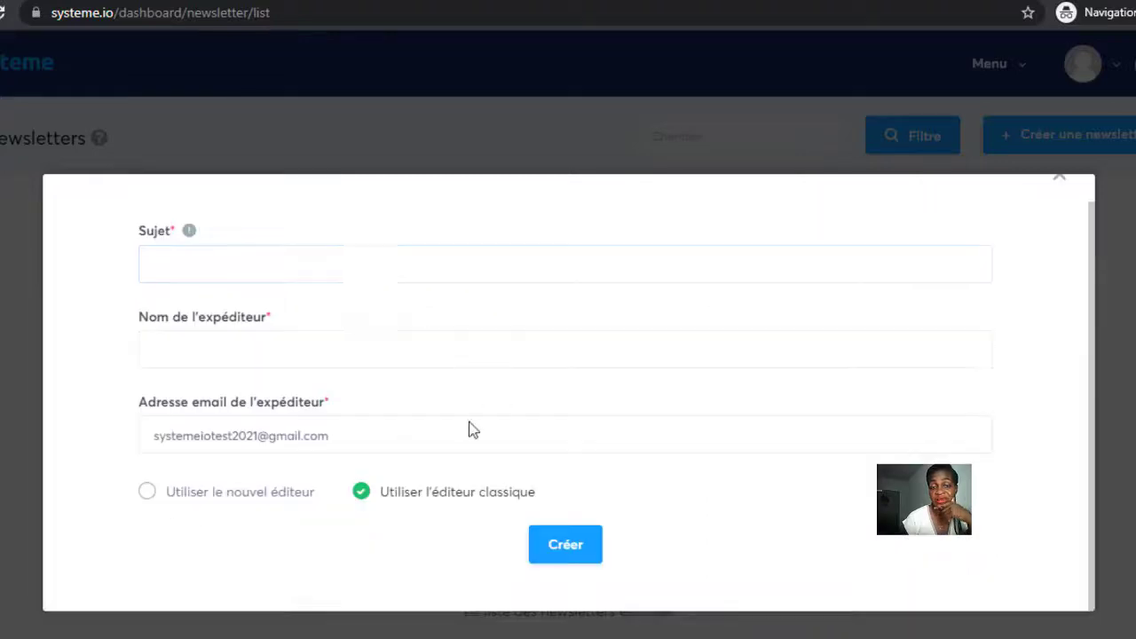
{"action": "left_click", "coordinate": [585, 551]}
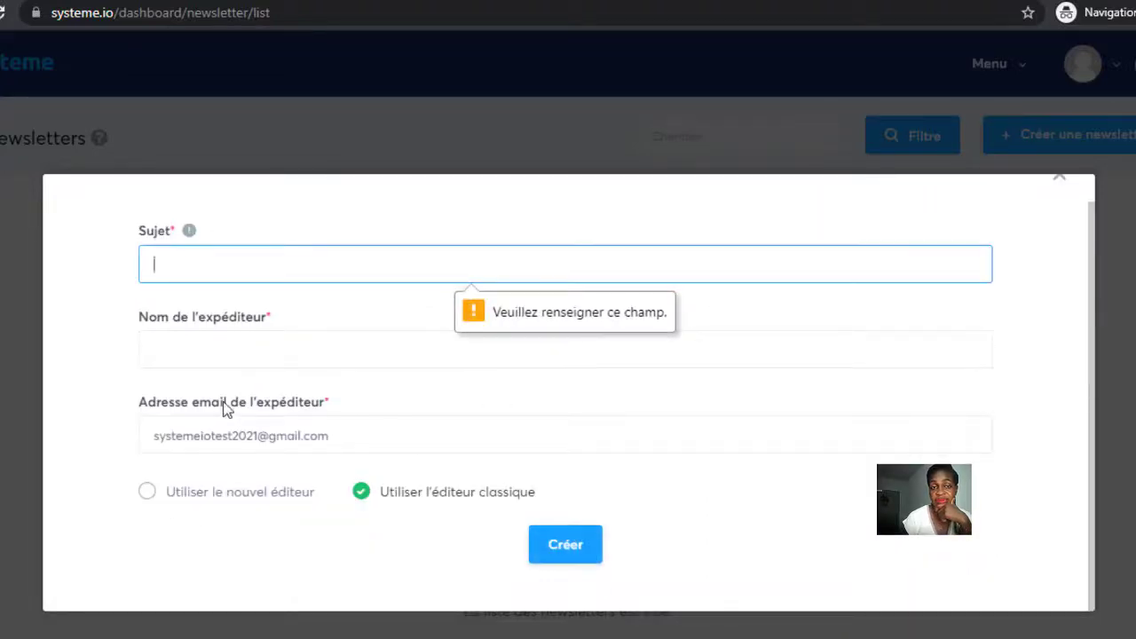
{"action": "left_click", "coordinate": [181, 266]}
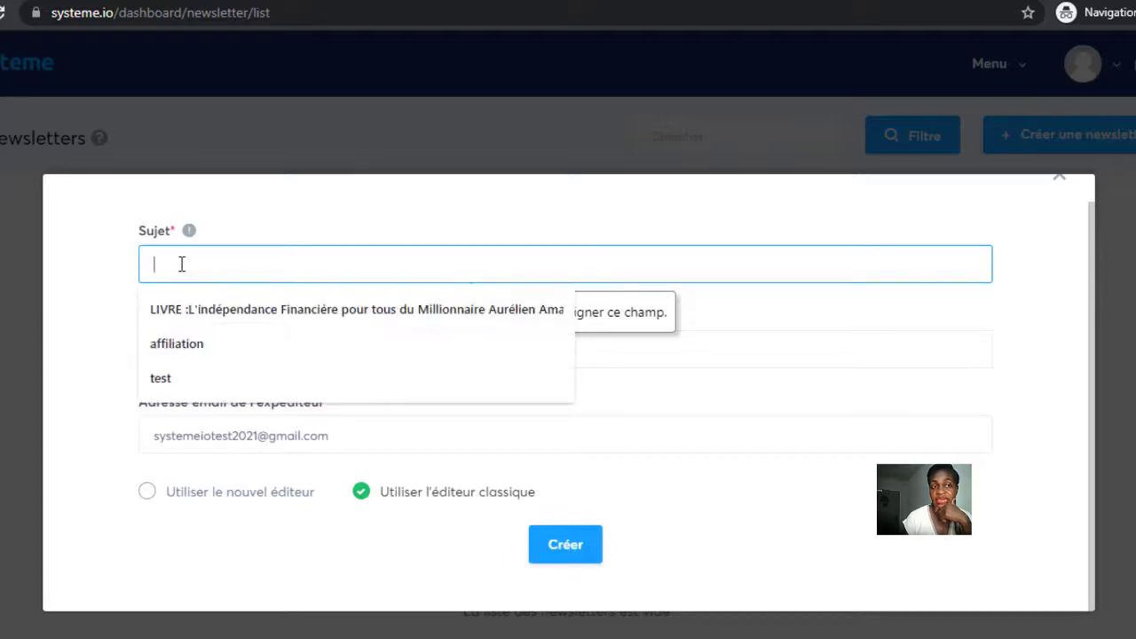
{"action": "type", "text": "e book"}
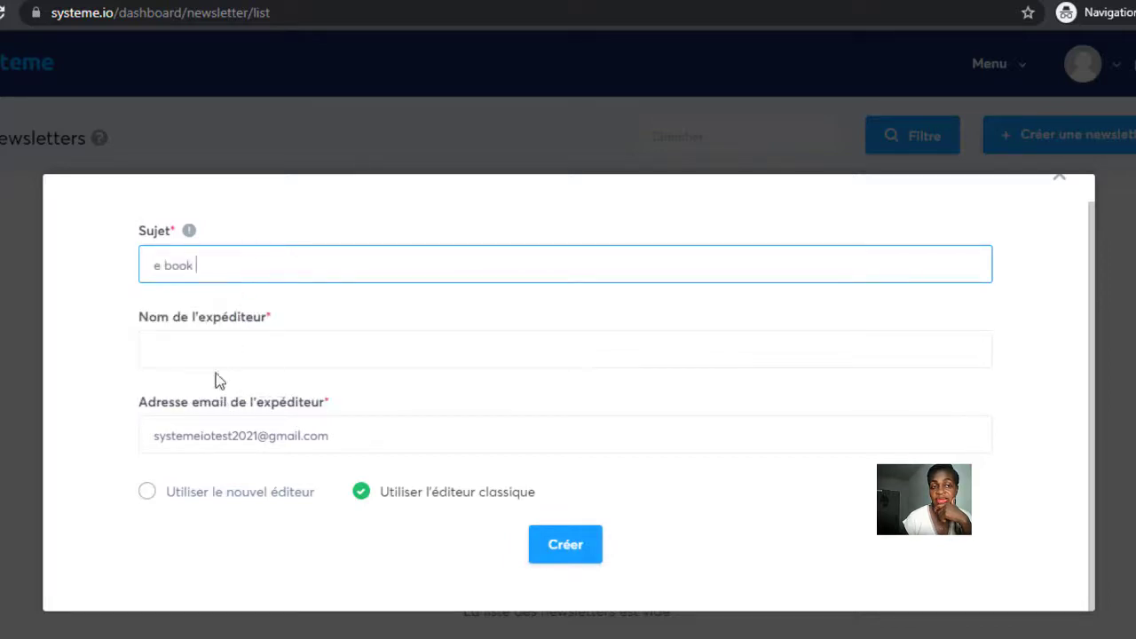
{"action": "left_click", "coordinate": [564, 545]}
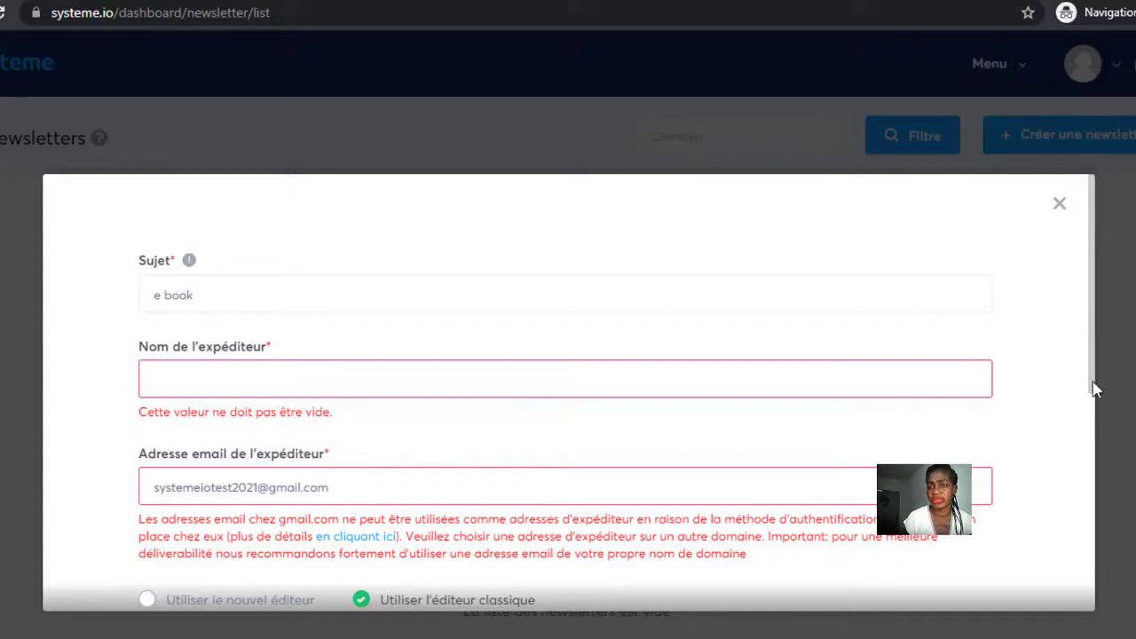
{"action": "left_click_drag", "start_coordinate": [1095, 385], "coordinate": [1097, 488]}
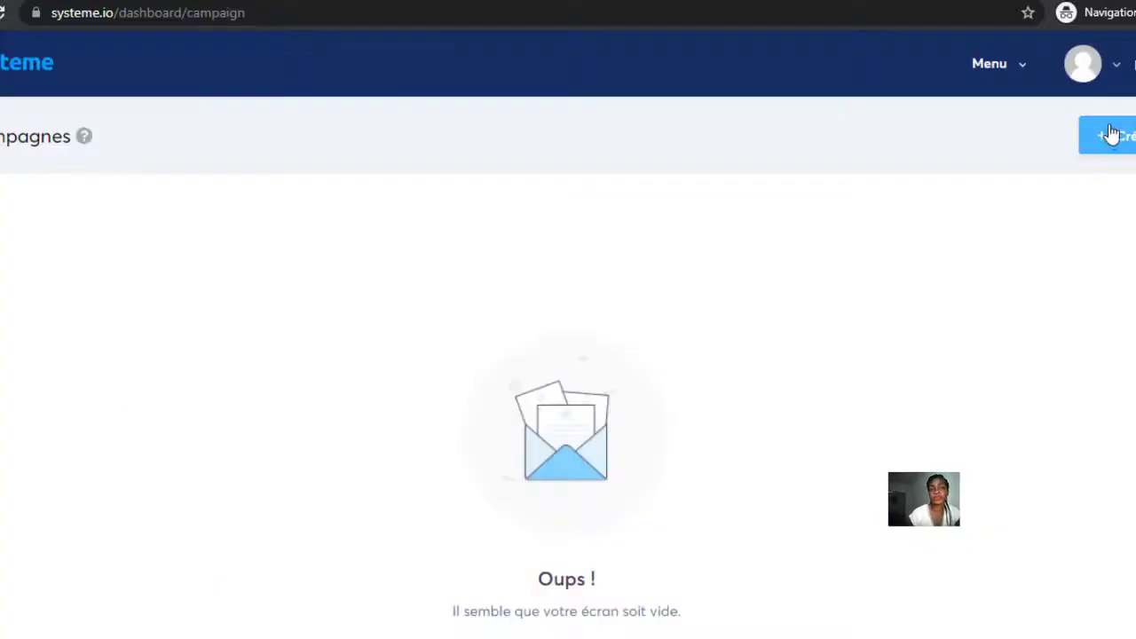
Create an email campaign named 'E Book gratuit'.
{"action": "left_click", "coordinate": [1110, 134]}
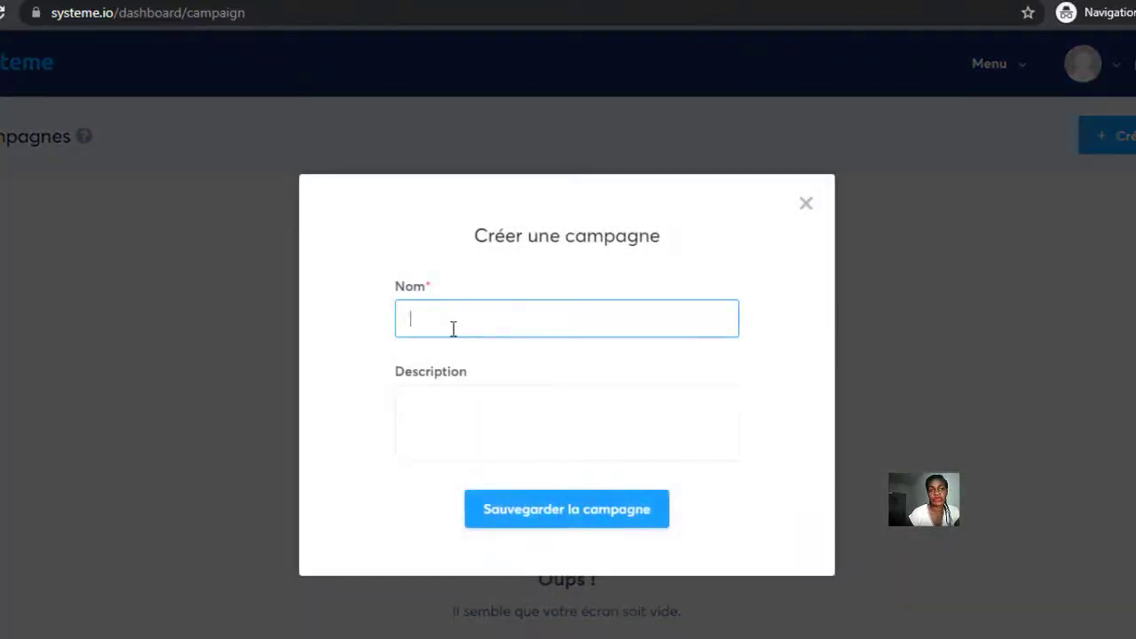
{"action": "left_click", "coordinate": [452, 329]}
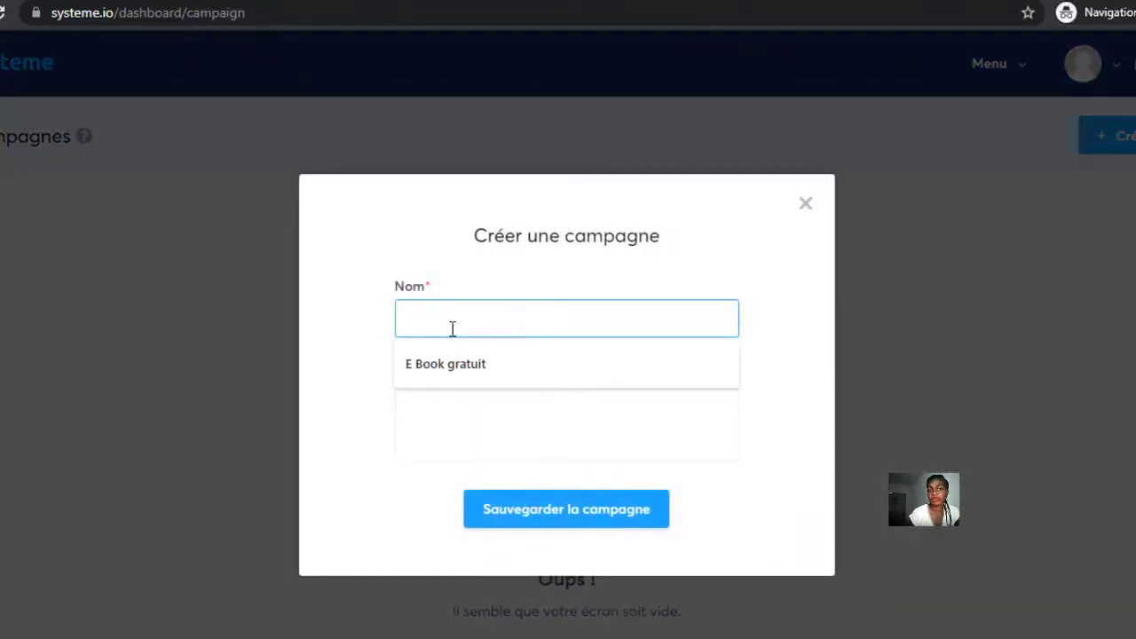
{"action": "left_click", "coordinate": [466, 371]}
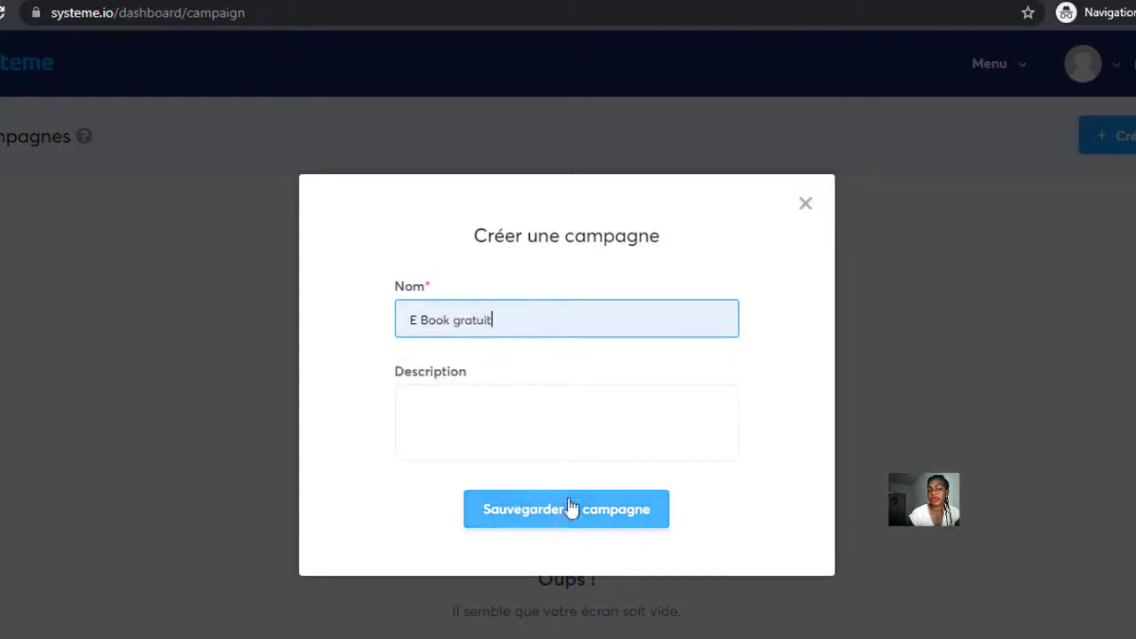
{"action": "left_click", "coordinate": [586, 520]}
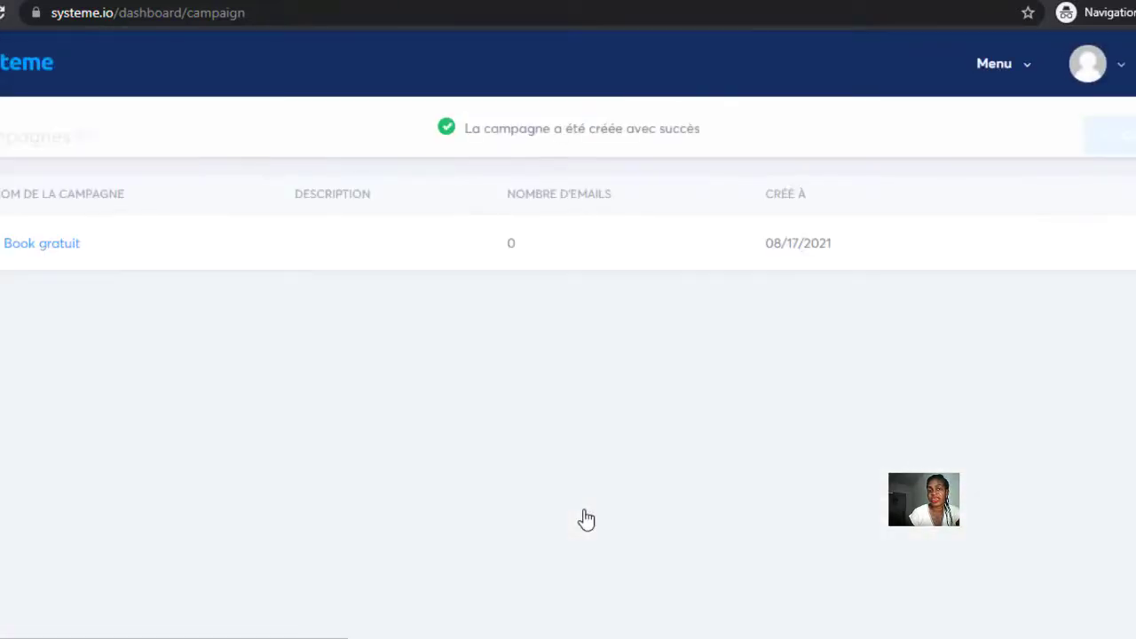
Open the campaign's steps page and close the new-step form without adding a step.
{"action": "left_click", "coordinate": [35, 244]}
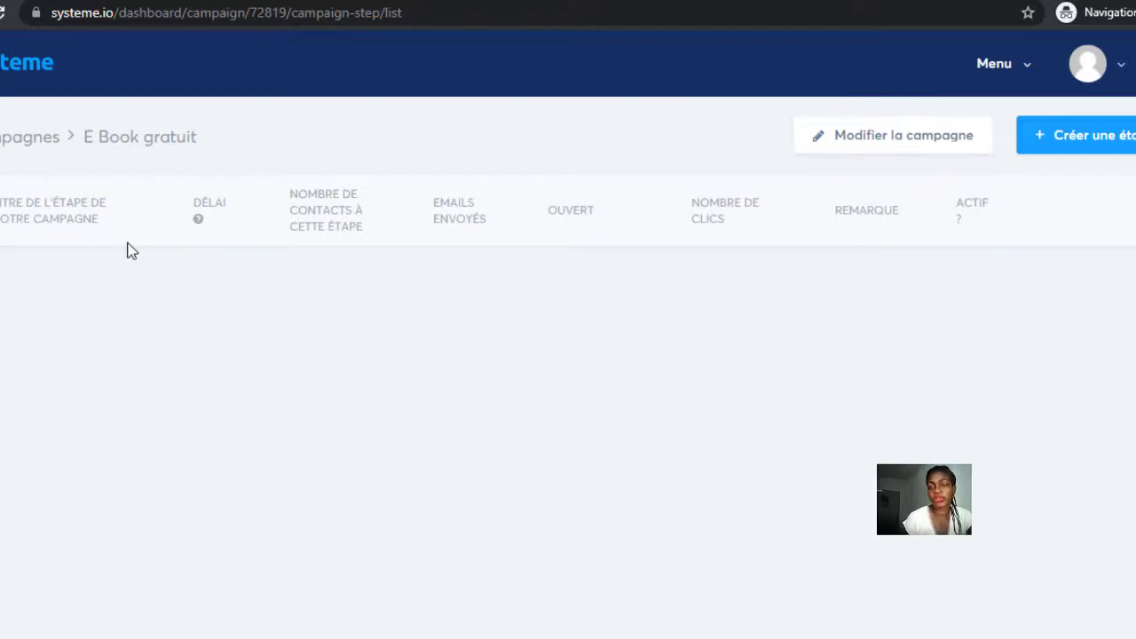
{"action": "left_click", "coordinate": [1084, 139]}
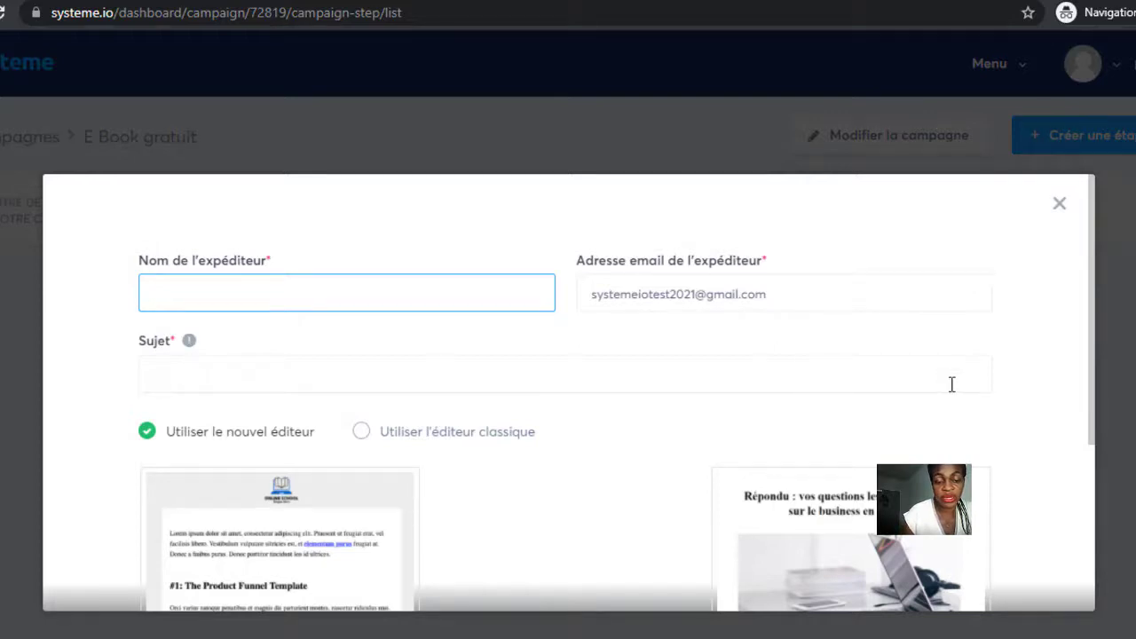
{"action": "scroll", "coordinate": [1064, 434], "scroll_direction": "down", "scroll_amount": 1}
{"action": "scroll", "coordinate": [1065, 425], "scroll_direction": "up", "scroll_amount": 1}
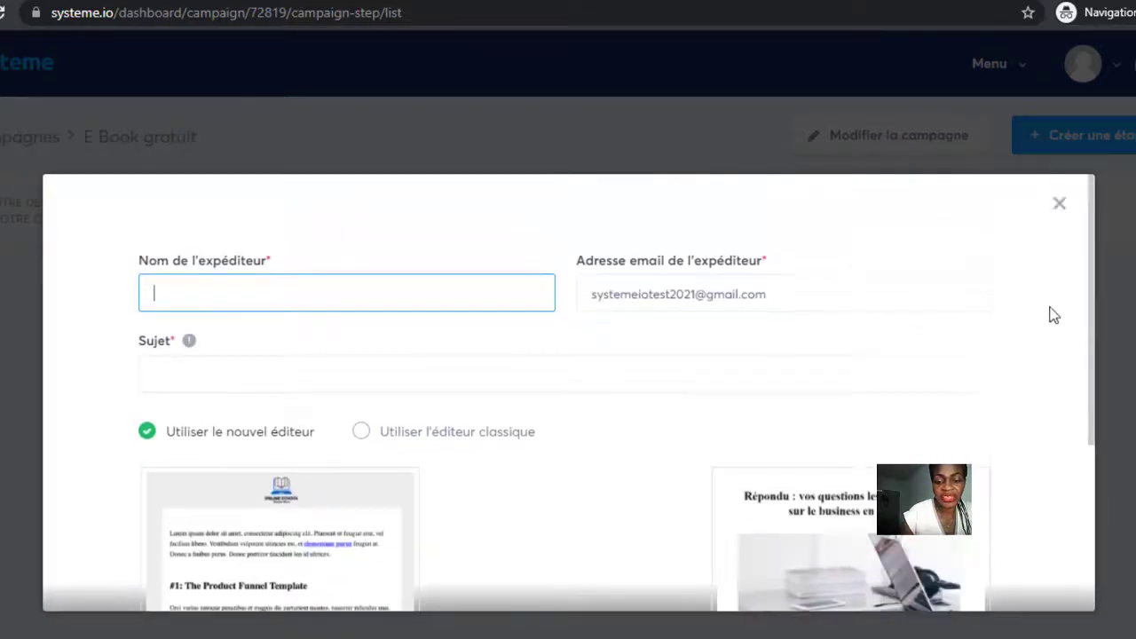
{"action": "left_click", "coordinate": [740, 80]}
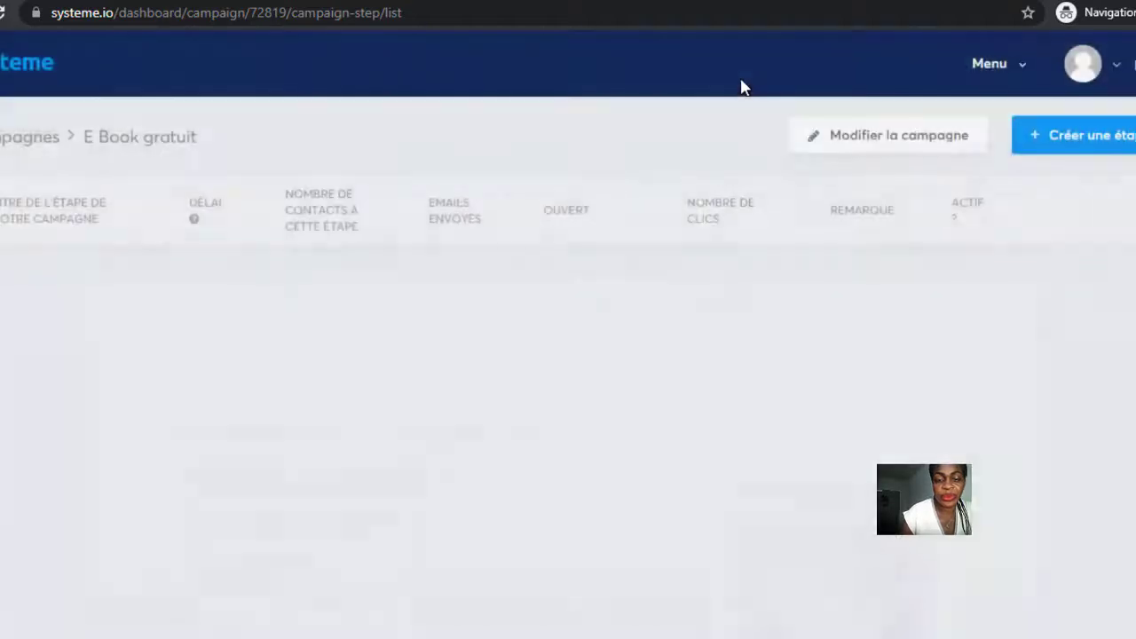
Open Emails > Statistiques des emails and scroll through the statistics charts.
{"action": "left_click", "coordinate": [1027, 67]}
{"action": "left_click", "coordinate": [946, 268]}
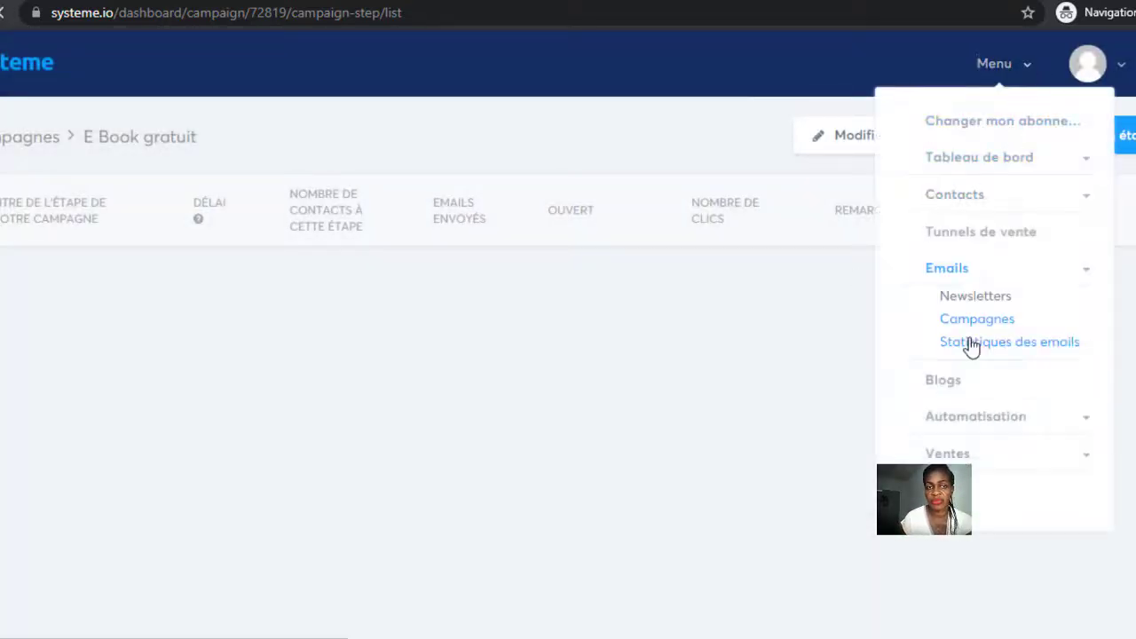
{"action": "left_click", "coordinate": [971, 345]}
{"action": "scroll", "coordinate": [971, 347], "scroll_direction": "down", "scroll_amount": 3}
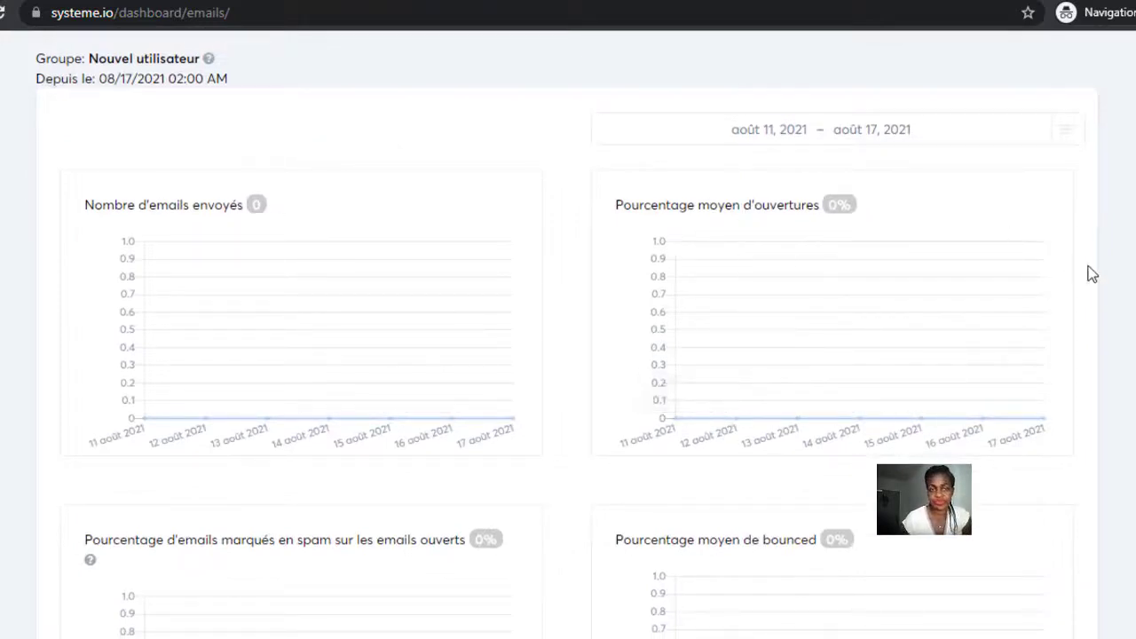
{"action": "scroll", "coordinate": [568, 333], "scroll_direction": "down", "scroll_amount": 3}
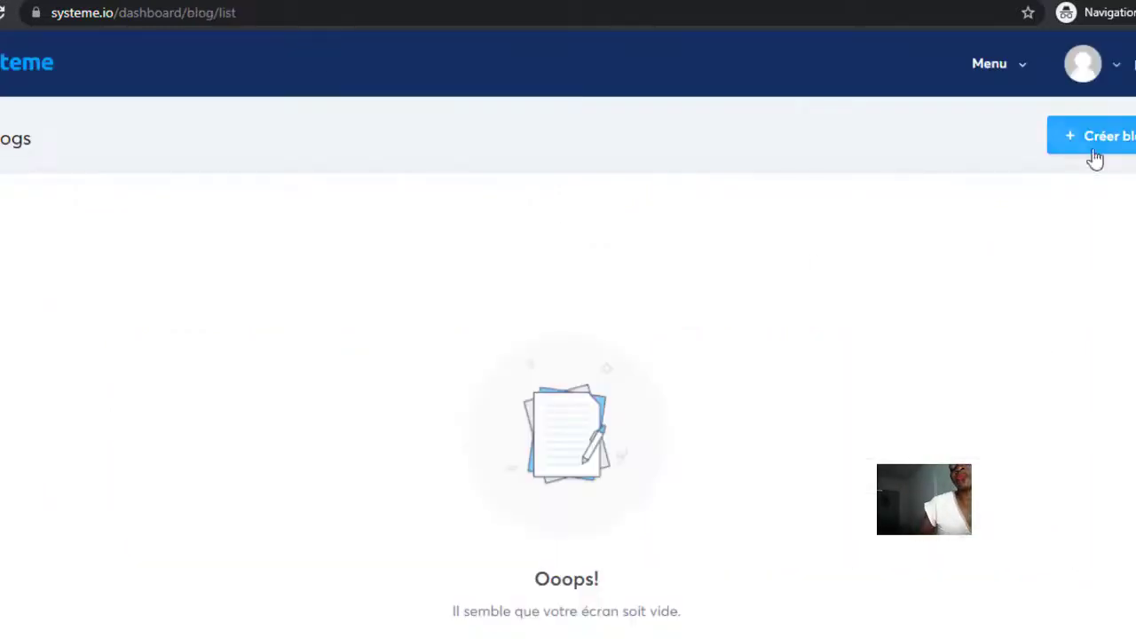
Create the blog 'affiliationsuper', scroll its live page, and return to its management page.
{"action": "left_click", "coordinate": [1117, 133]}
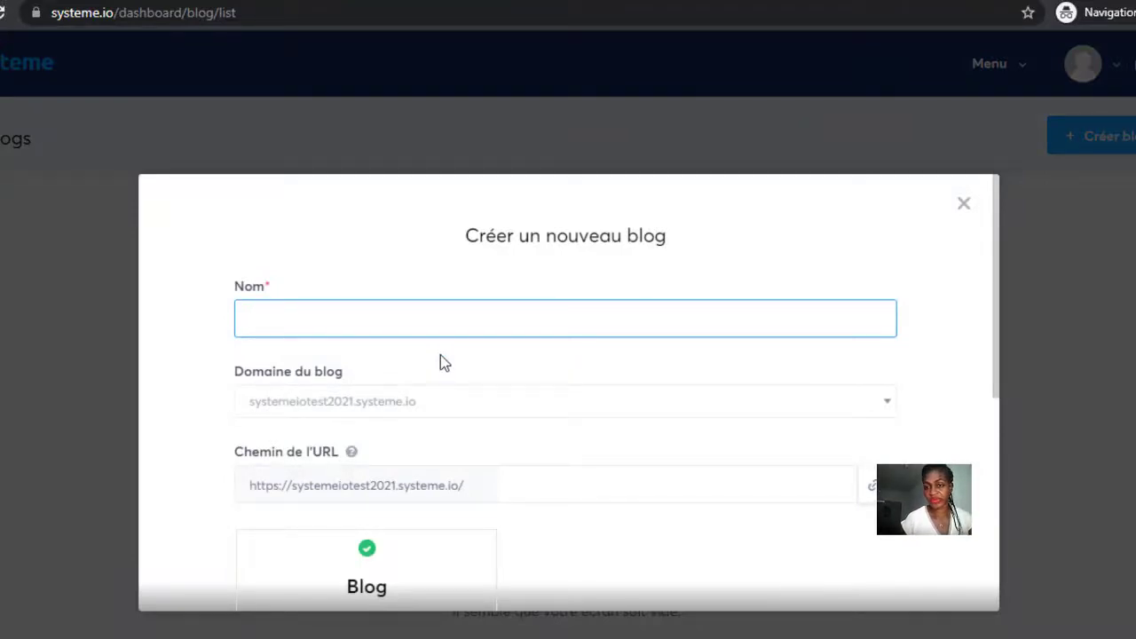
{"action": "type", "text": "a"}
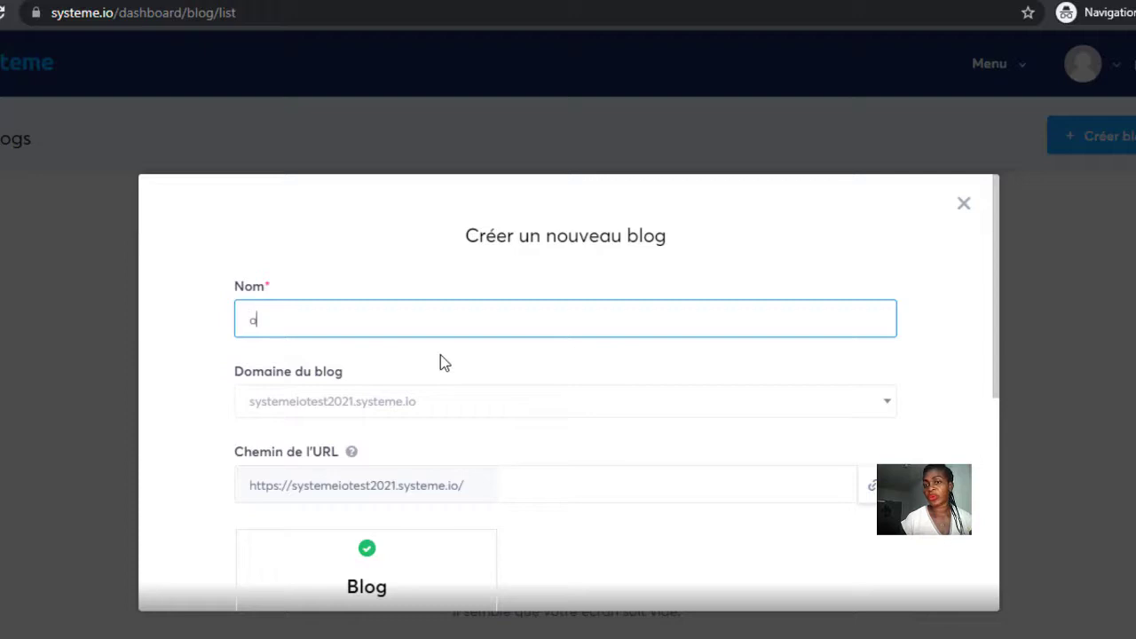
{"action": "type", "text": "ffiliat"}
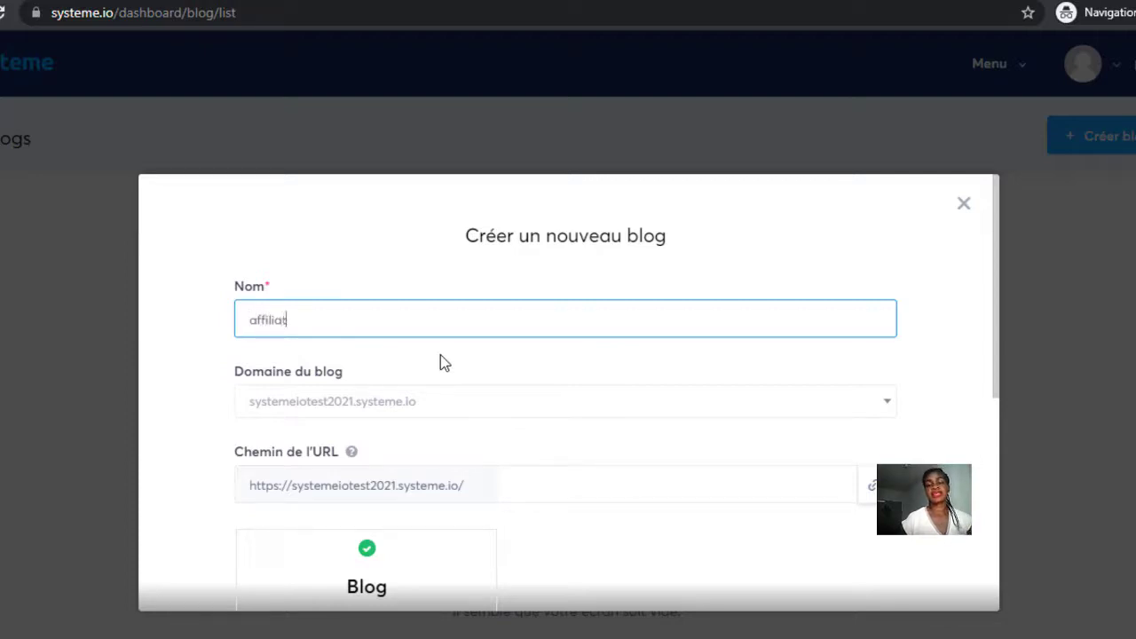
{"action": "type", "text": "ion"}
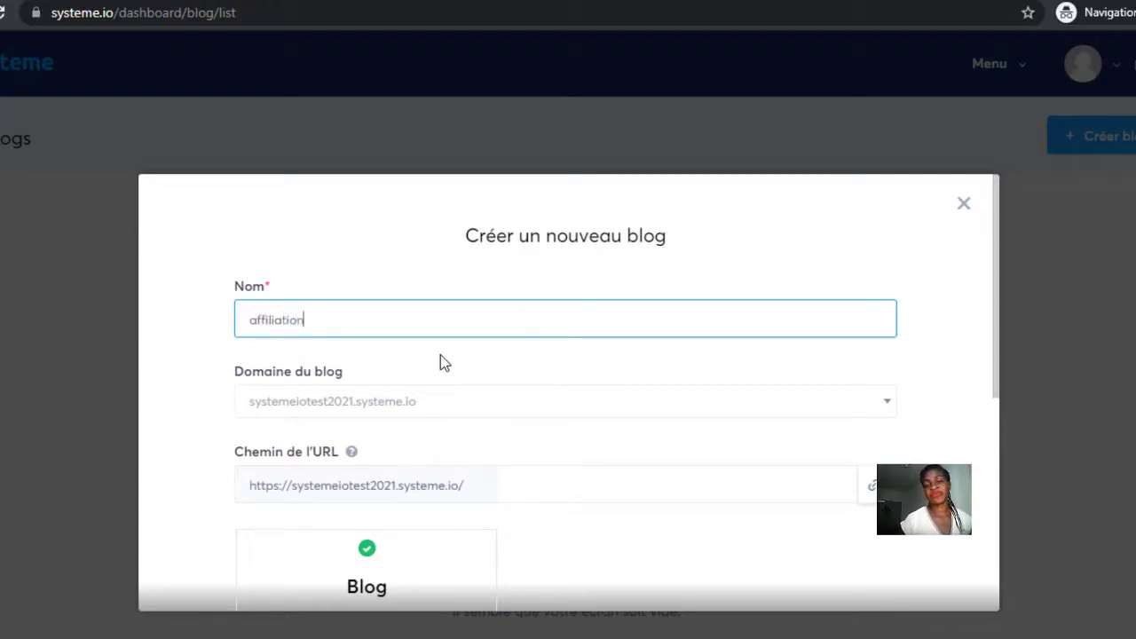
{"action": "type", "text": "super"}
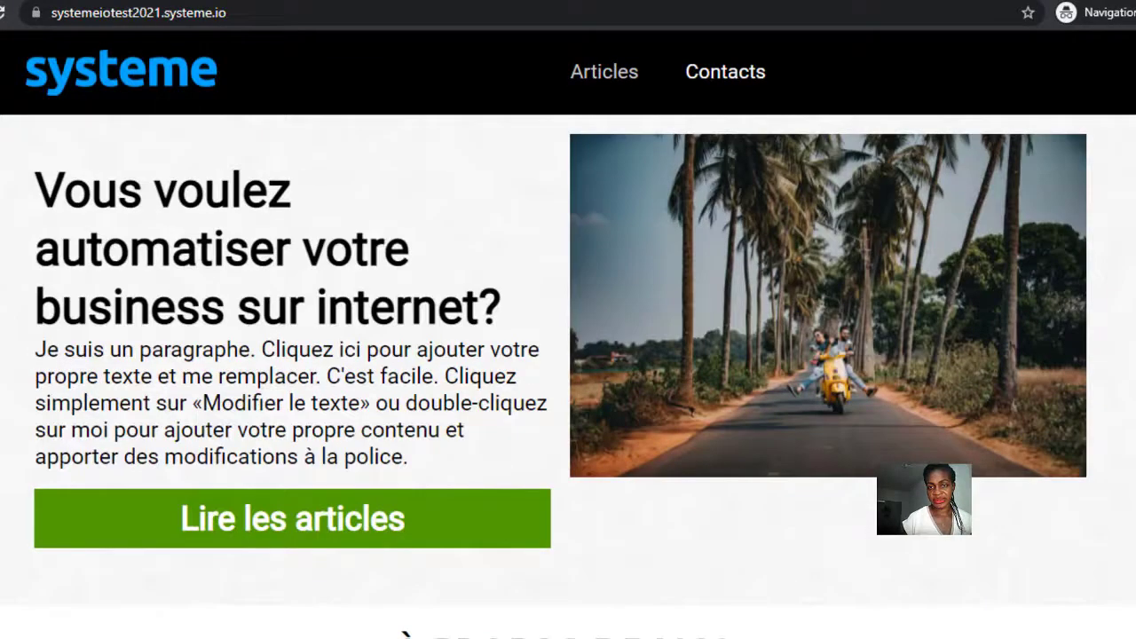
{"action": "scroll", "coordinate": [568, 333], "scroll_direction": "down", "scroll_amount": 20}
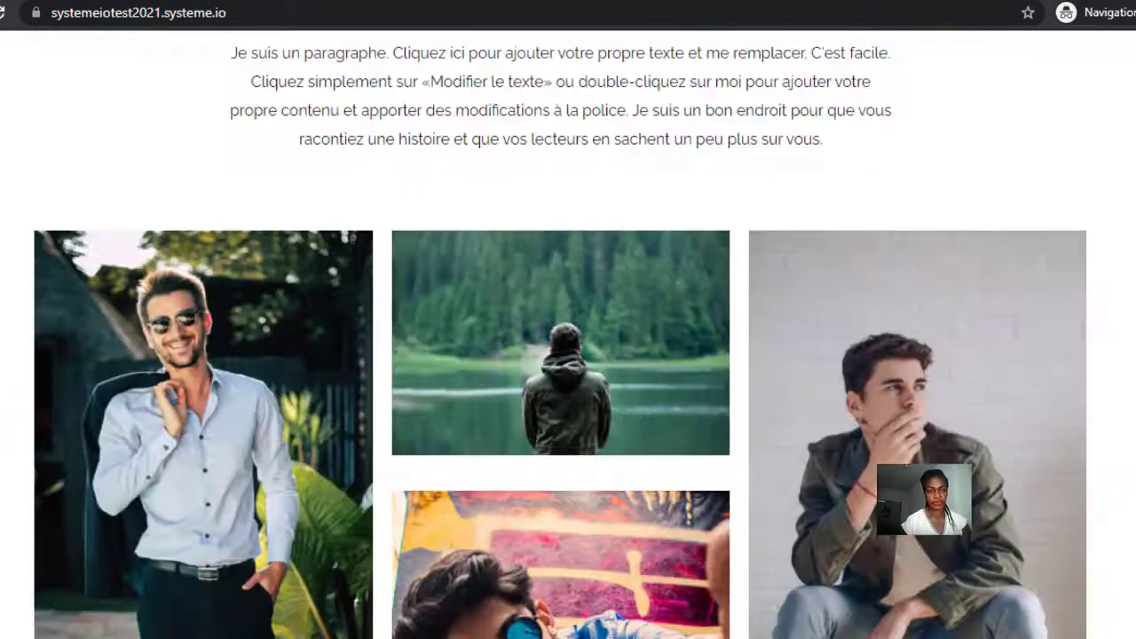
{"action": "scroll", "coordinate": [568, 334], "scroll_direction": "down", "scroll_amount": 2}
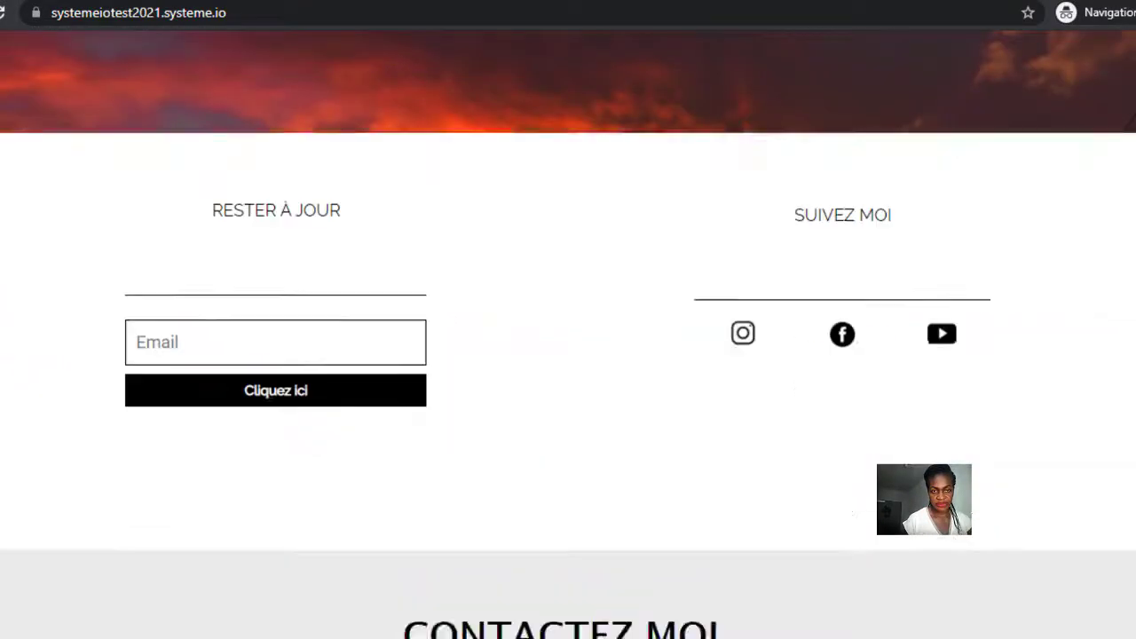
{"action": "scroll", "coordinate": [567, 334], "scroll_direction": "up", "scroll_amount": 20}
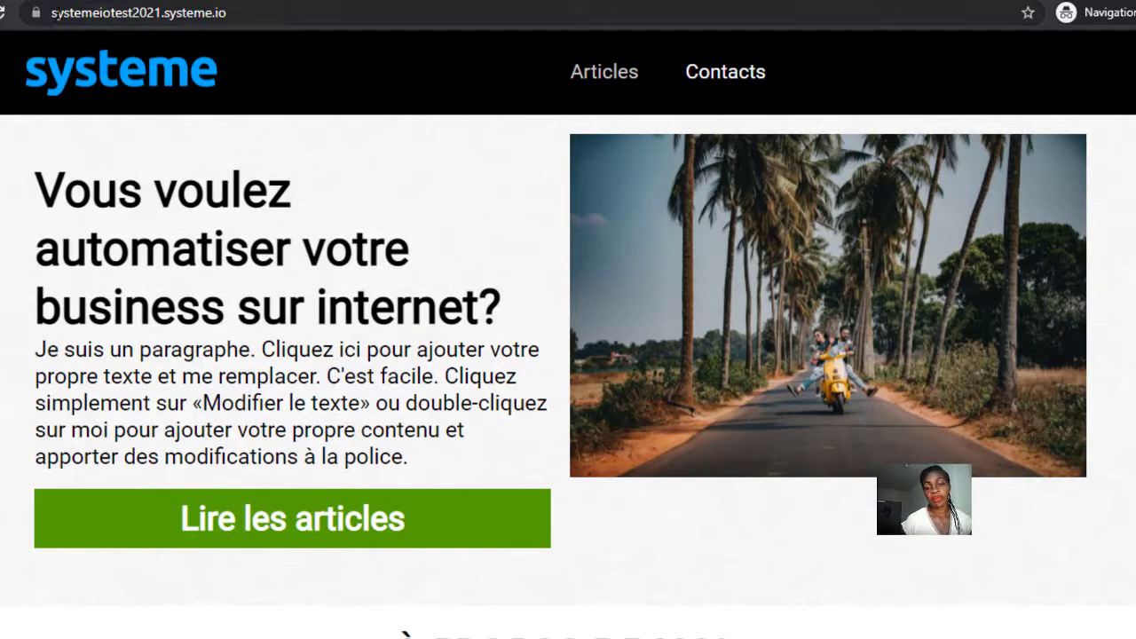
{"action": "left_click", "coordinate": [698, 142]}
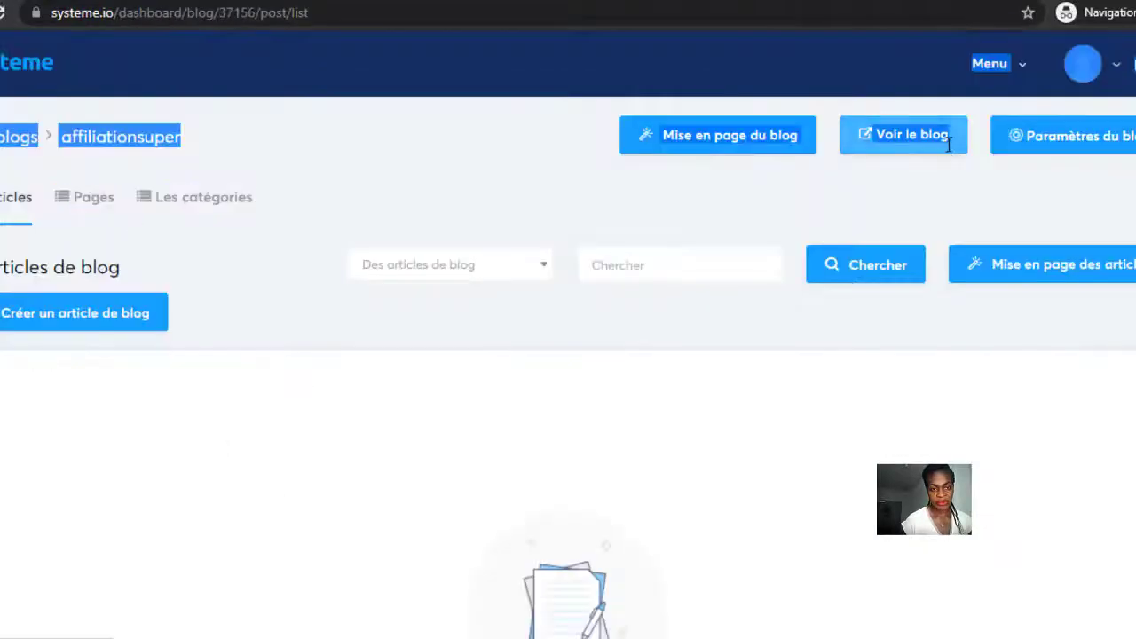
Close the blog settings unchanged, then go to Automatisation > Règles to list the page-optin rule.
{"action": "left_click", "coordinate": [1105, 136]}
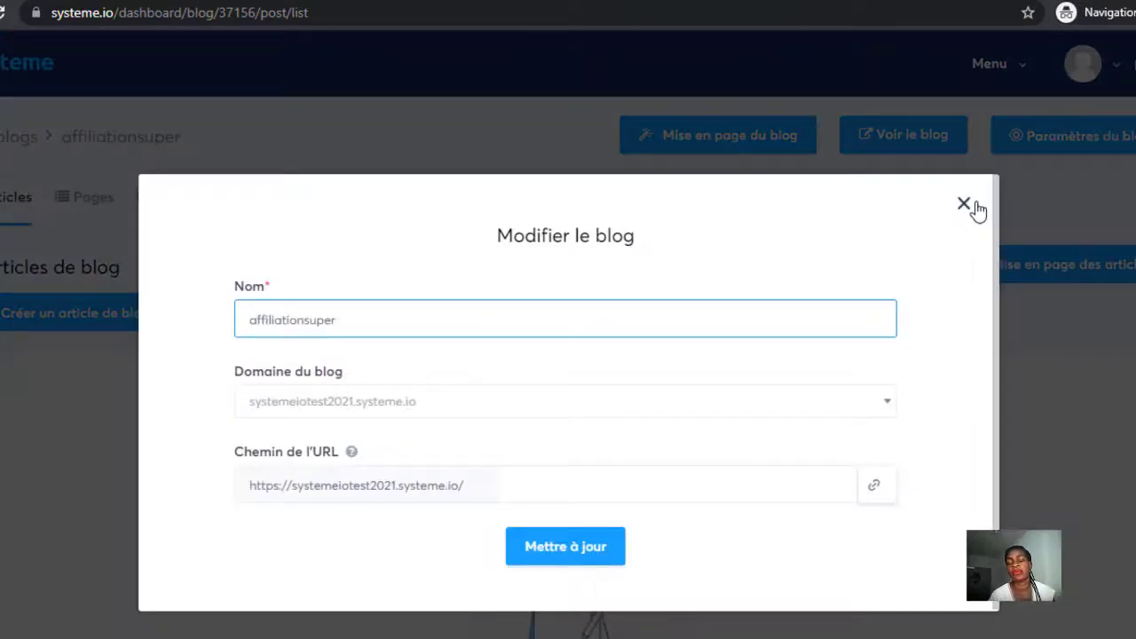
{"action": "left_click", "coordinate": [964, 204]}
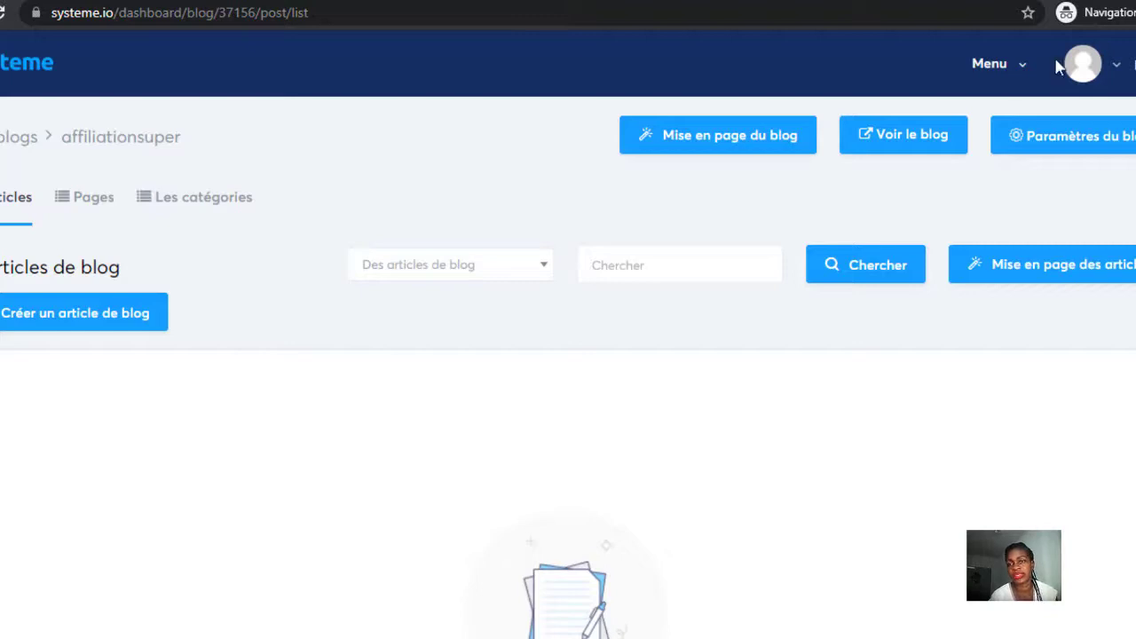
{"action": "left_click", "coordinate": [1022, 66]}
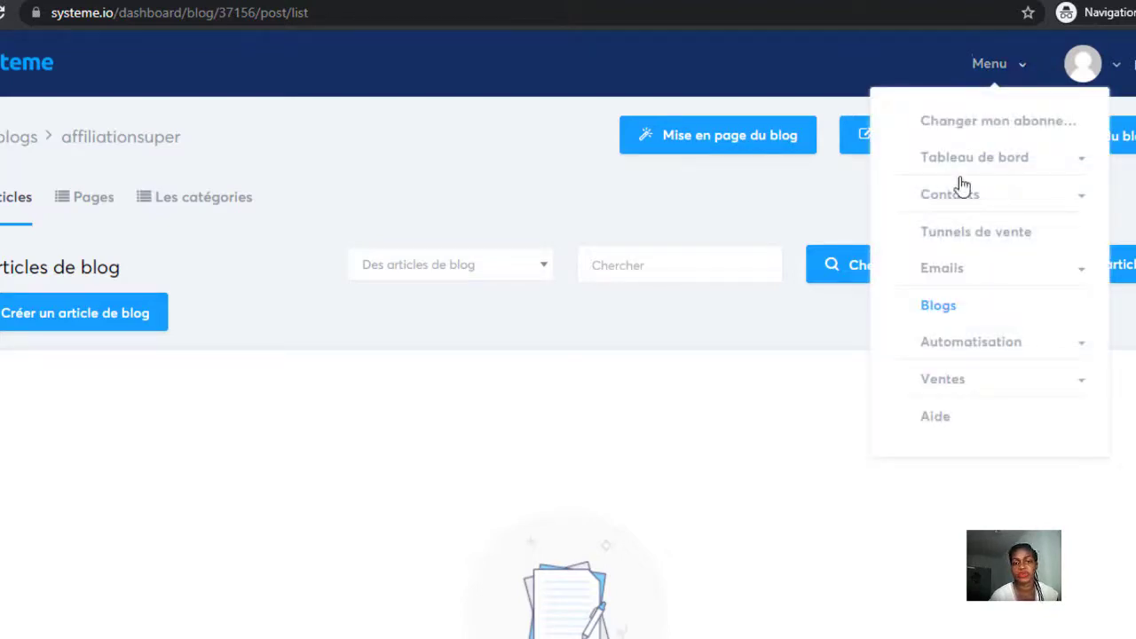
{"action": "left_click", "coordinate": [946, 346]}
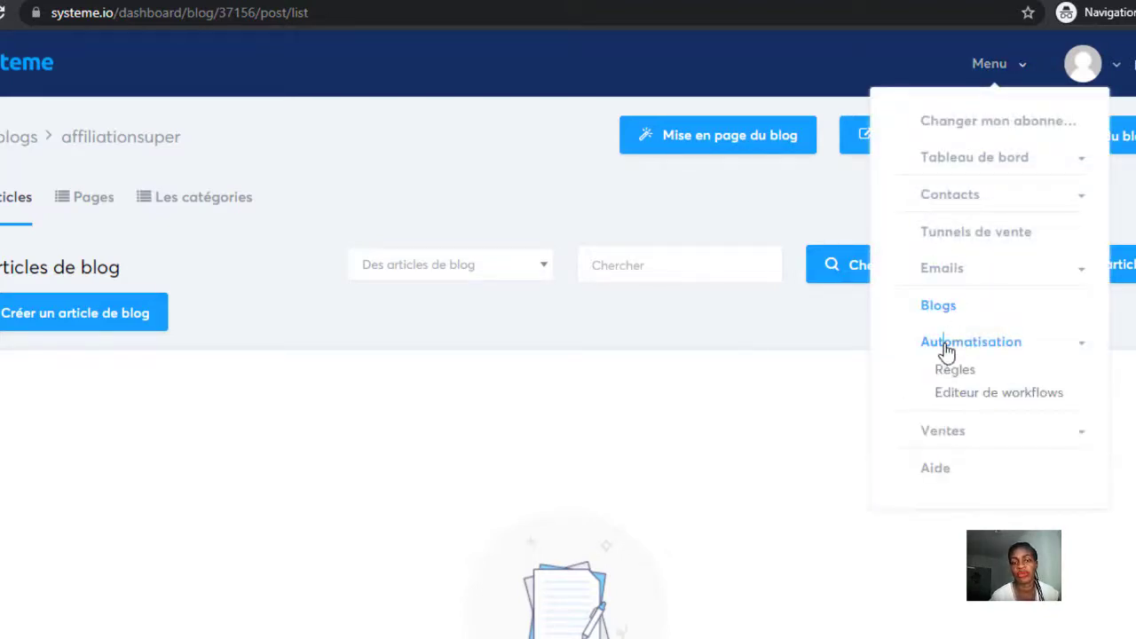
{"action": "left_click", "coordinate": [955, 370]}
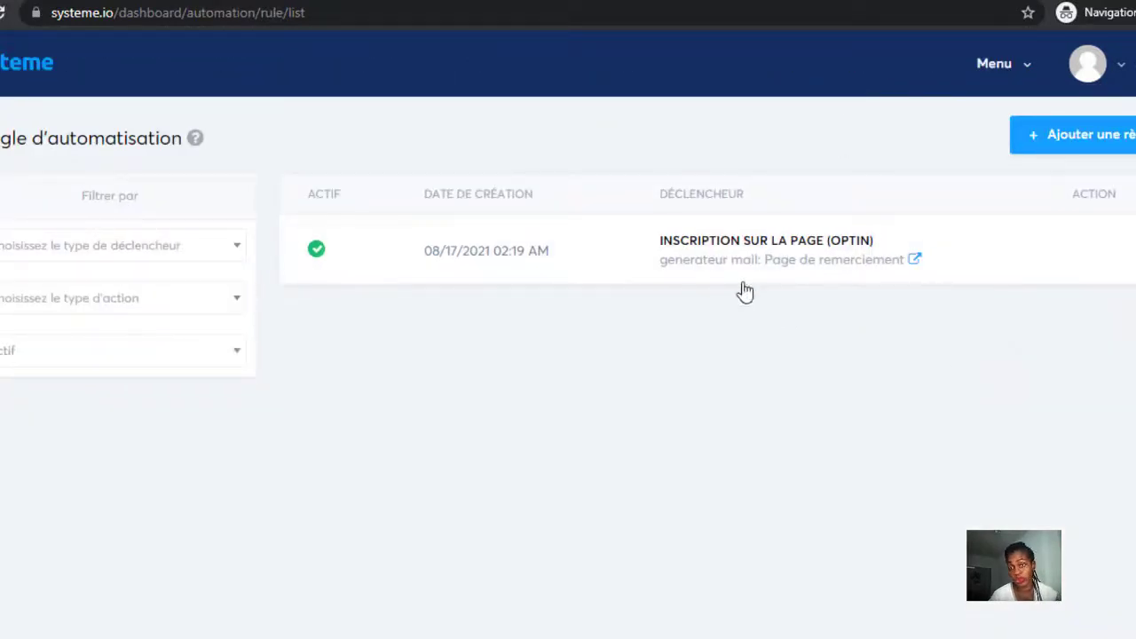
Open the optin rule and add an 'Ajouter un tag' action with the e book youtube tag.
{"action": "left_click", "coordinate": [719, 257]}
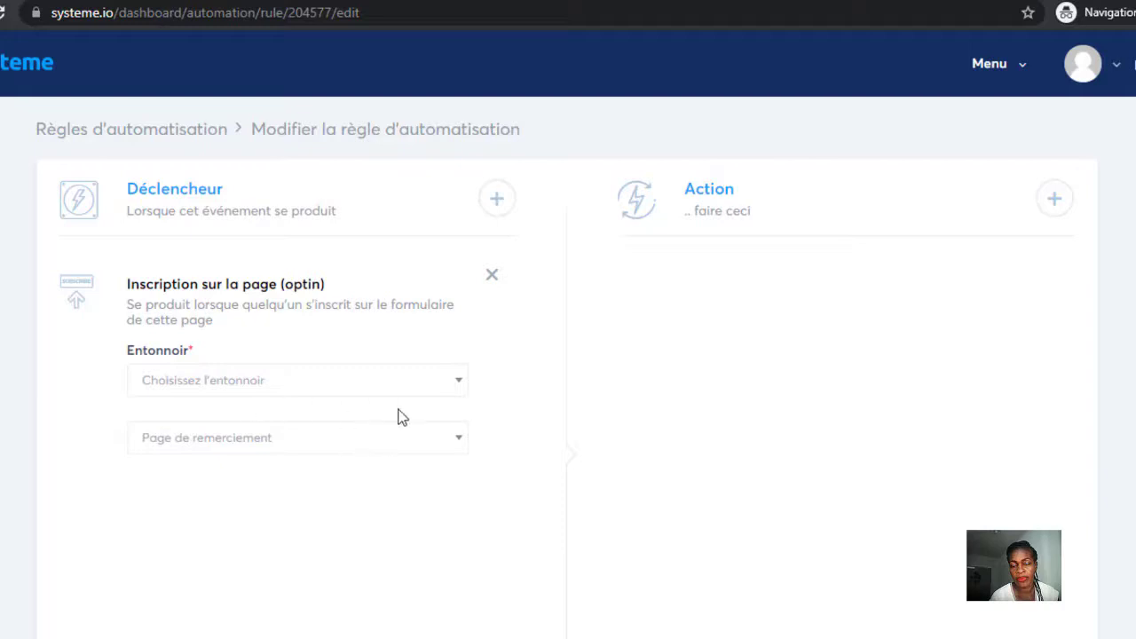
{"action": "left_click", "coordinate": [459, 382]}
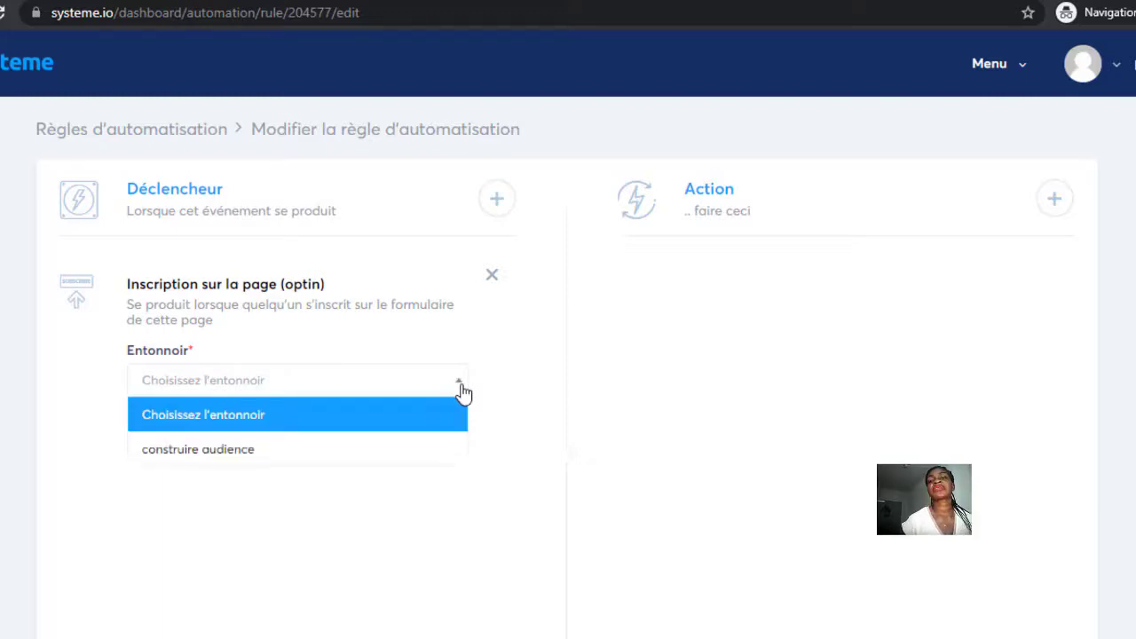
{"action": "left_click", "coordinate": [423, 381]}
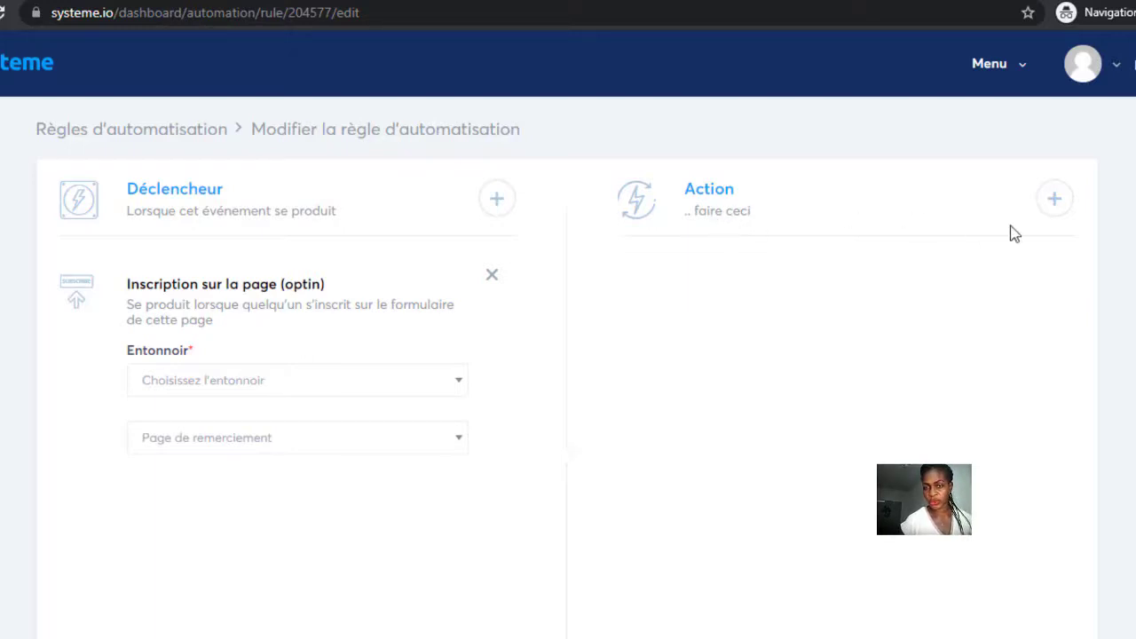
{"action": "left_click", "coordinate": [1056, 198]}
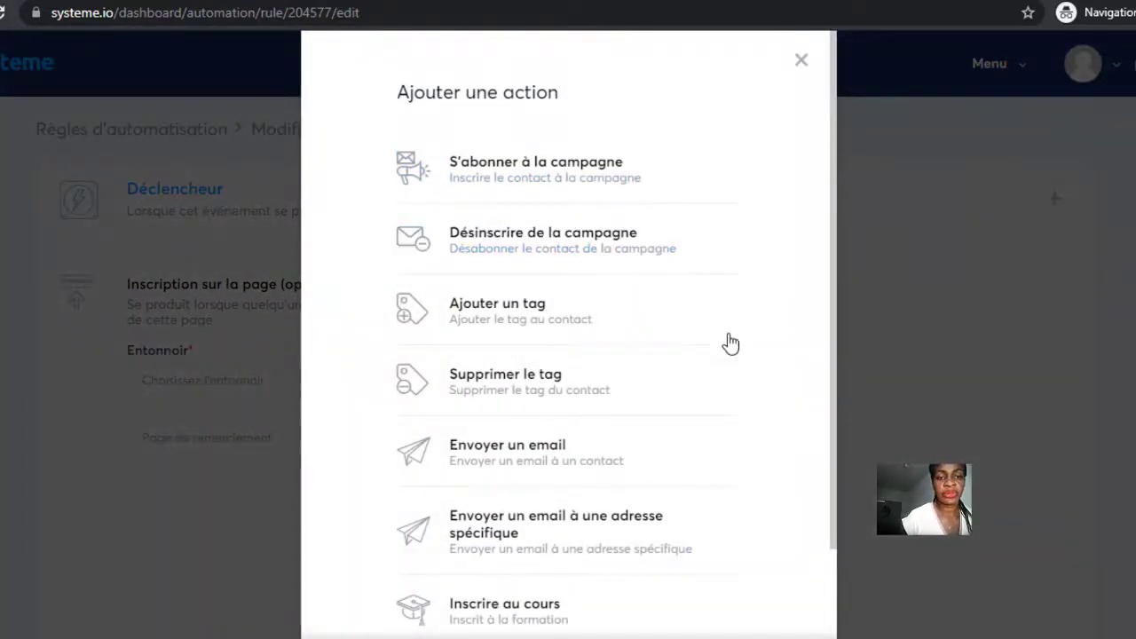
{"action": "left_click", "coordinate": [525, 312]}
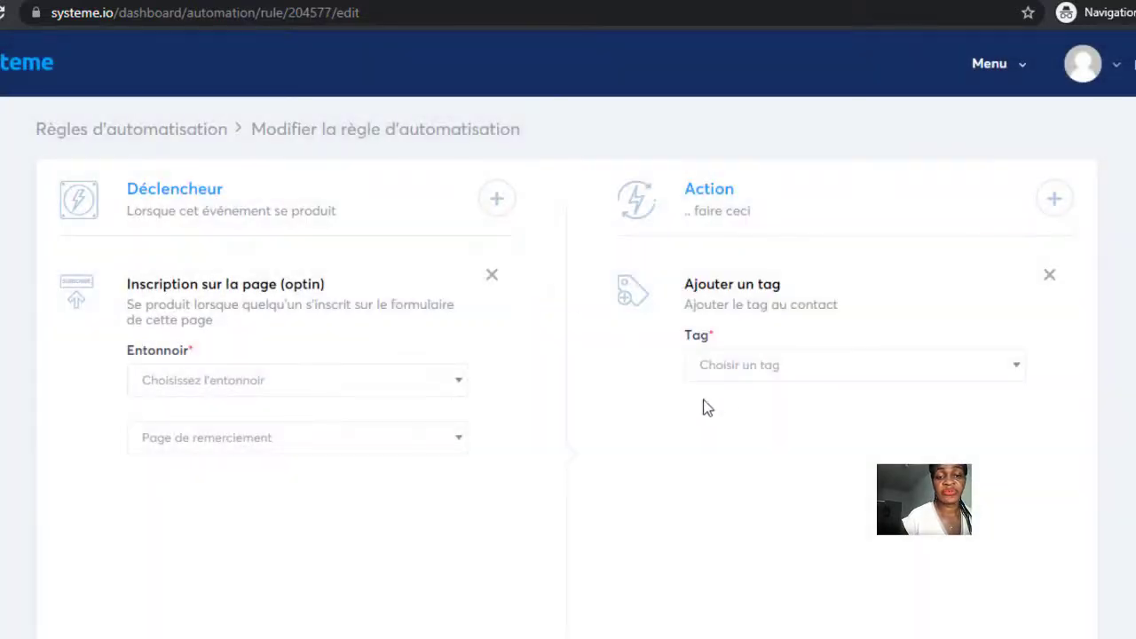
{"action": "left_click", "coordinate": [754, 369]}
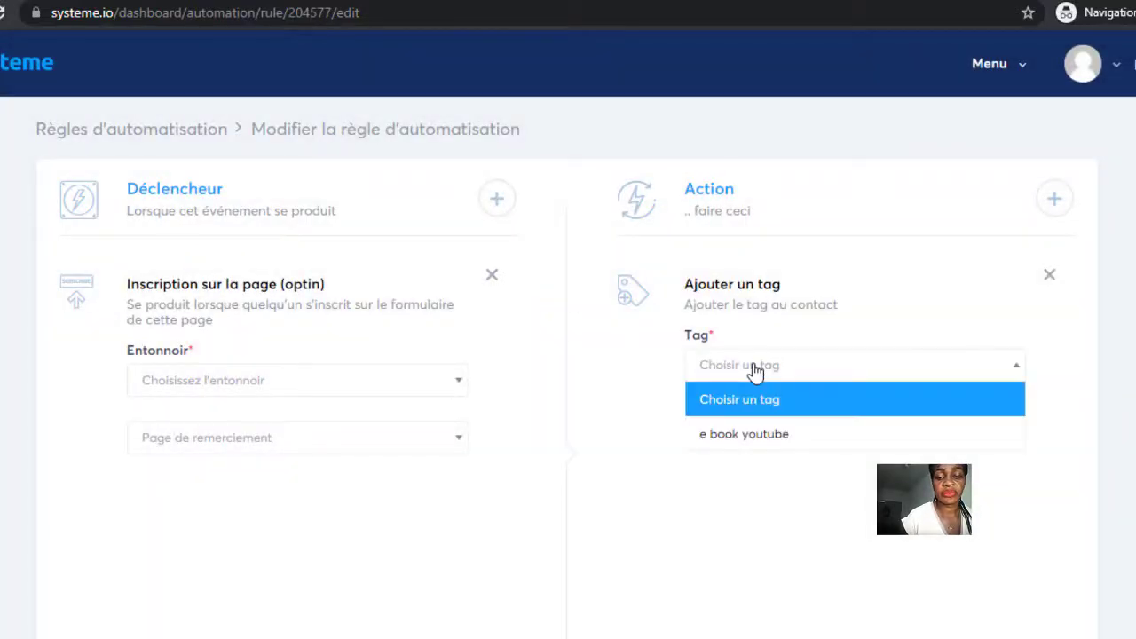
{"action": "left_click", "coordinate": [755, 435]}
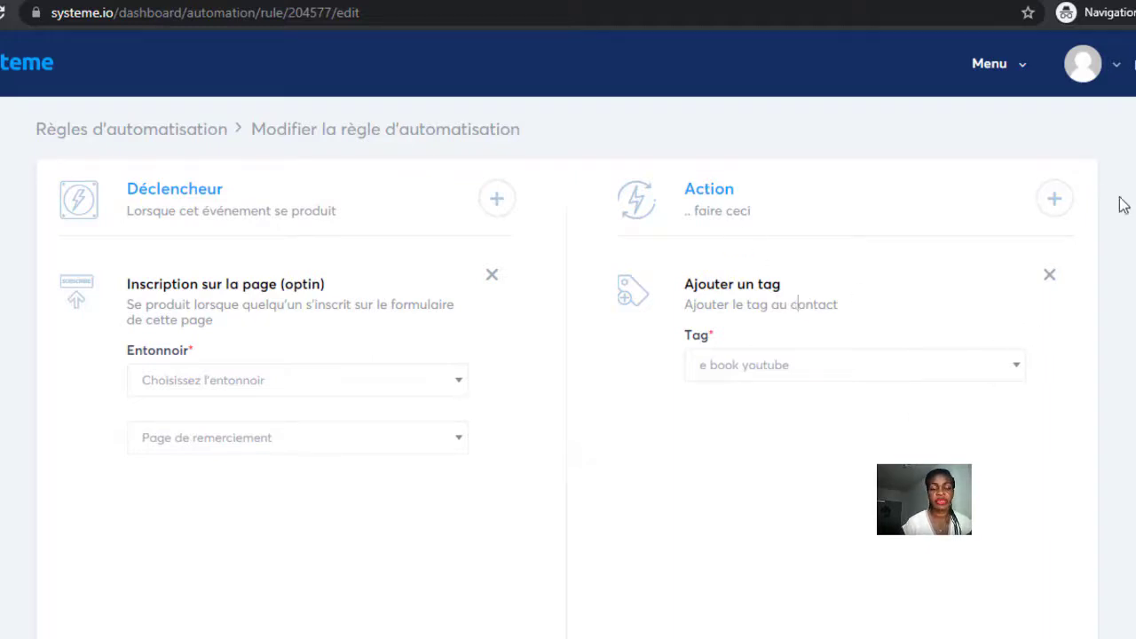
Try an E Book gratuit campaign action, remove it, and add an 'Envoyer un email' action instead.
{"action": "left_click", "coordinate": [1054, 198]}
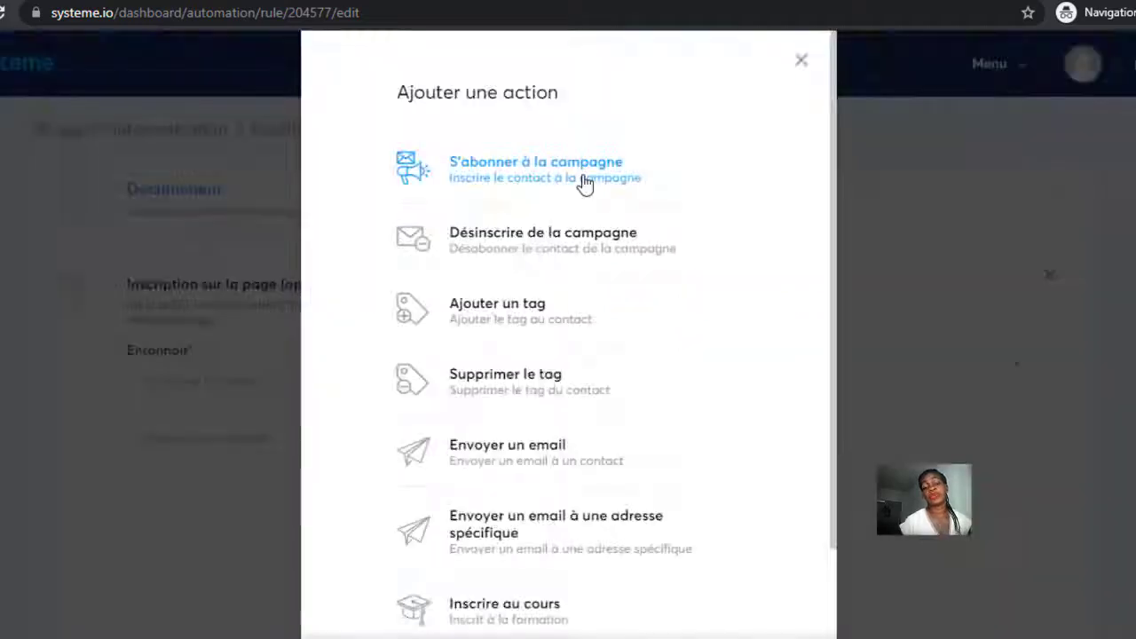
{"action": "left_click", "coordinate": [536, 170]}
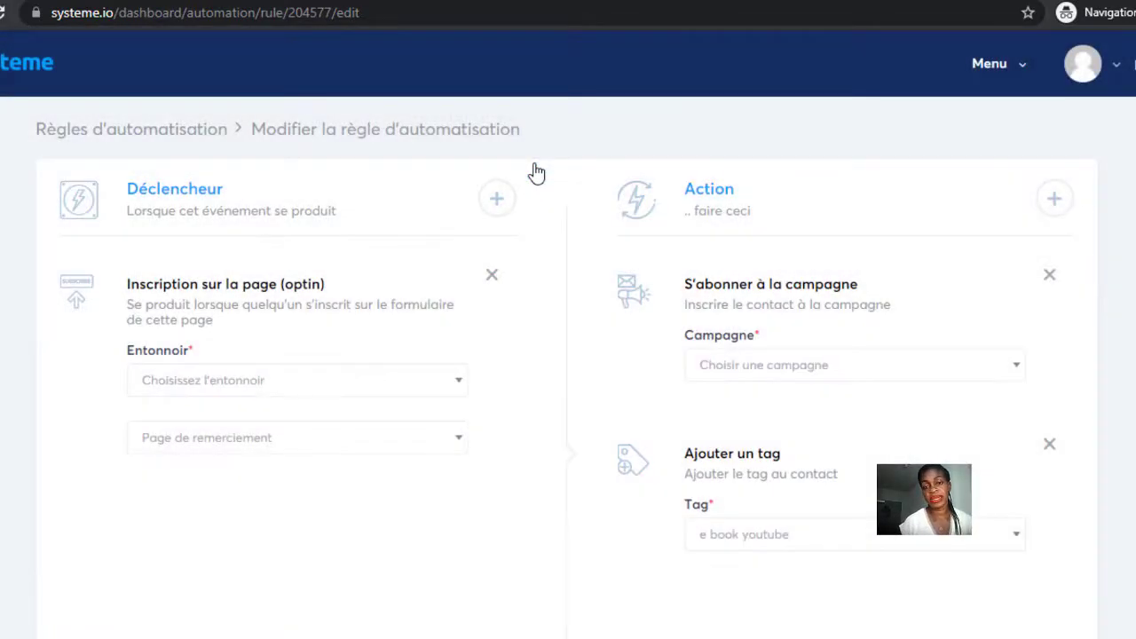
{"action": "left_click", "coordinate": [976, 365]}
{"action": "left_click", "coordinate": [991, 434]}
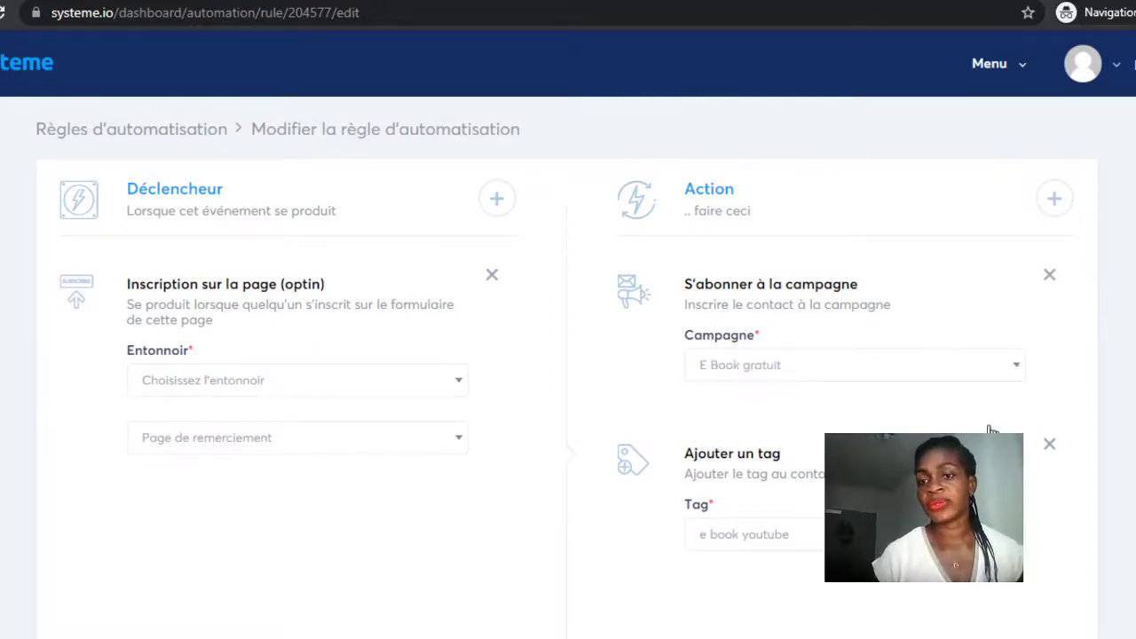
{"action": "left_click", "coordinate": [1049, 274]}
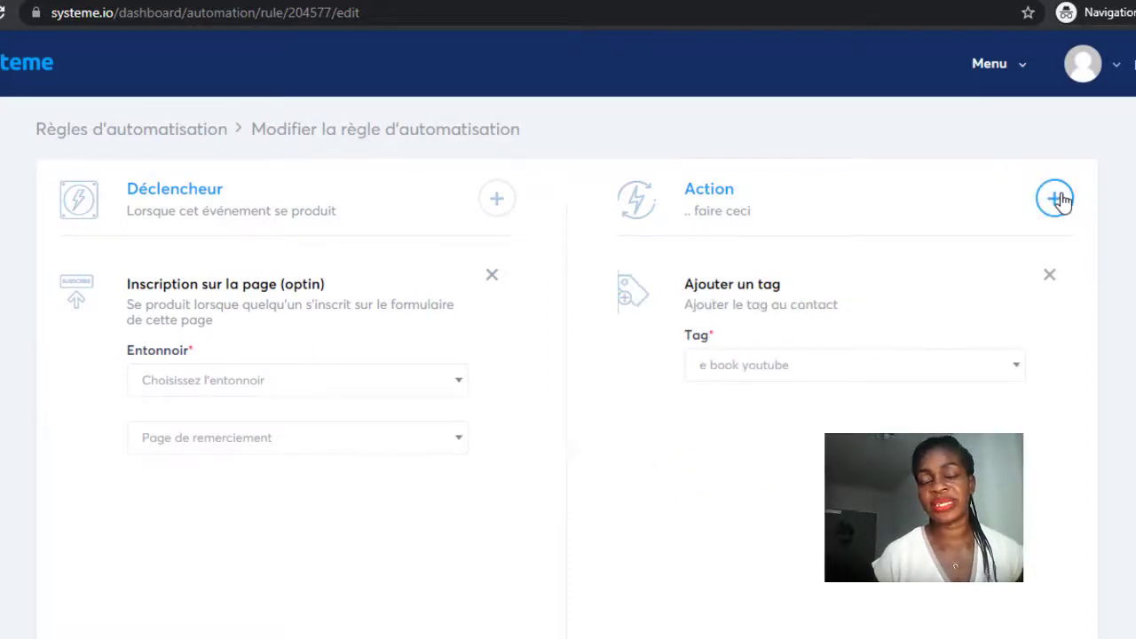
{"action": "left_click", "coordinate": [1054, 198]}
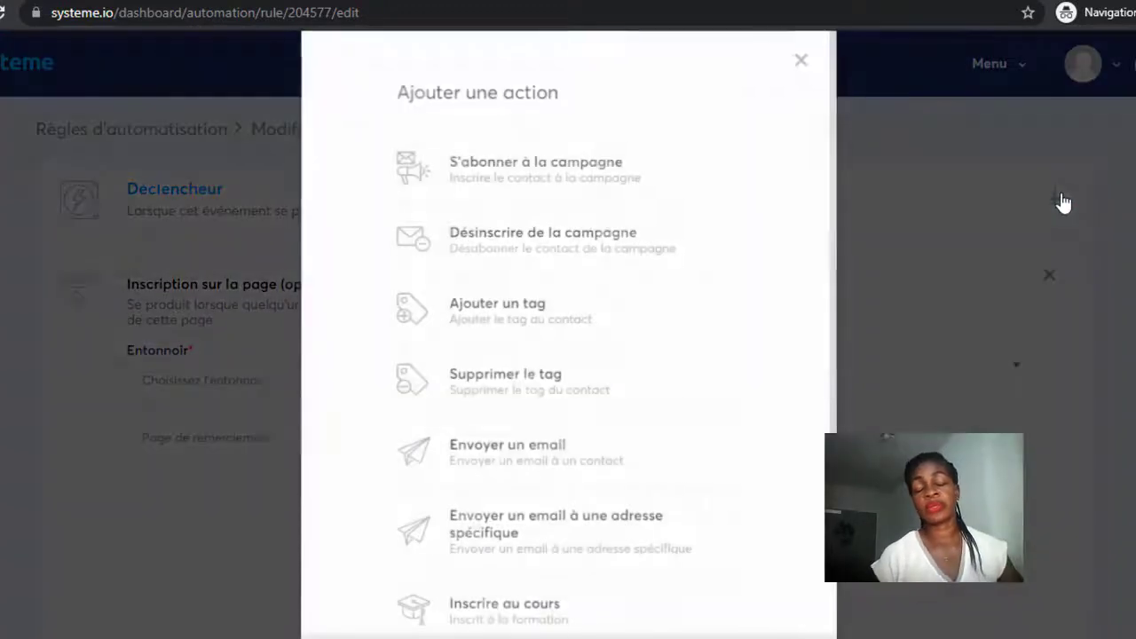
{"action": "left_click", "coordinate": [525, 454]}
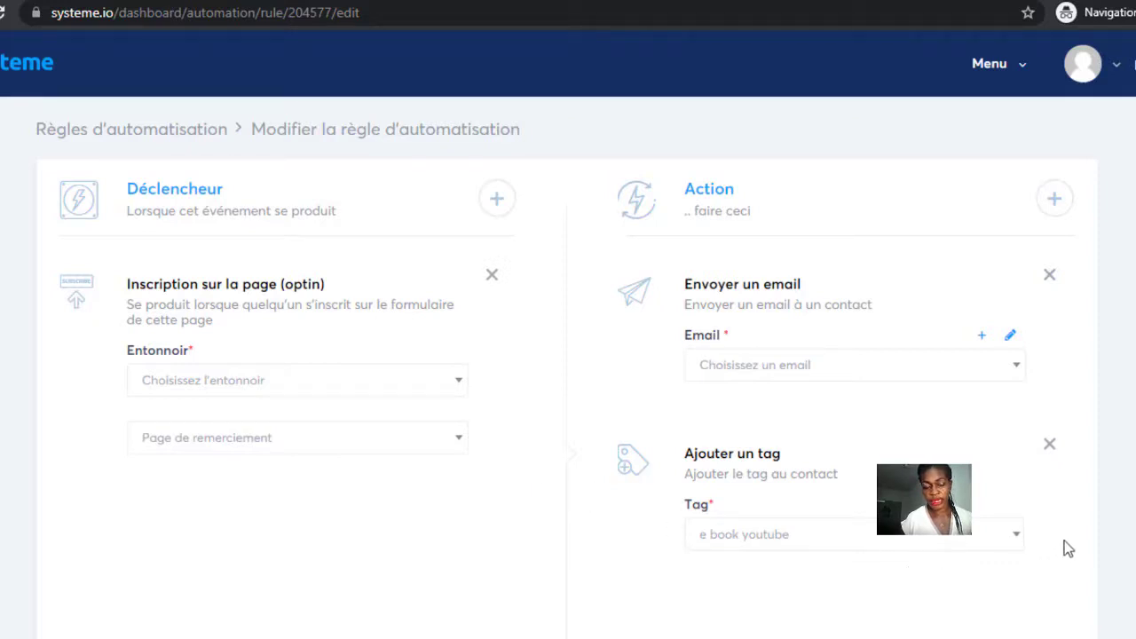
Open the rule's email editor and enter the subject 'booh gratuit'.
{"action": "left_click", "coordinate": [1010, 337]}
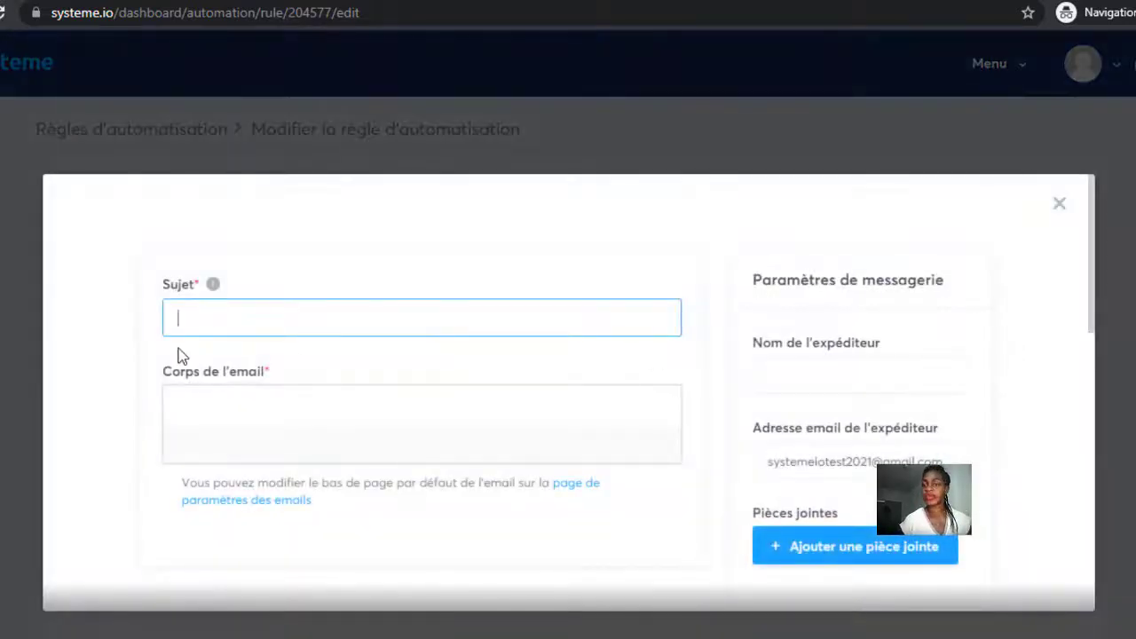
{"action": "left_click", "coordinate": [181, 317]}
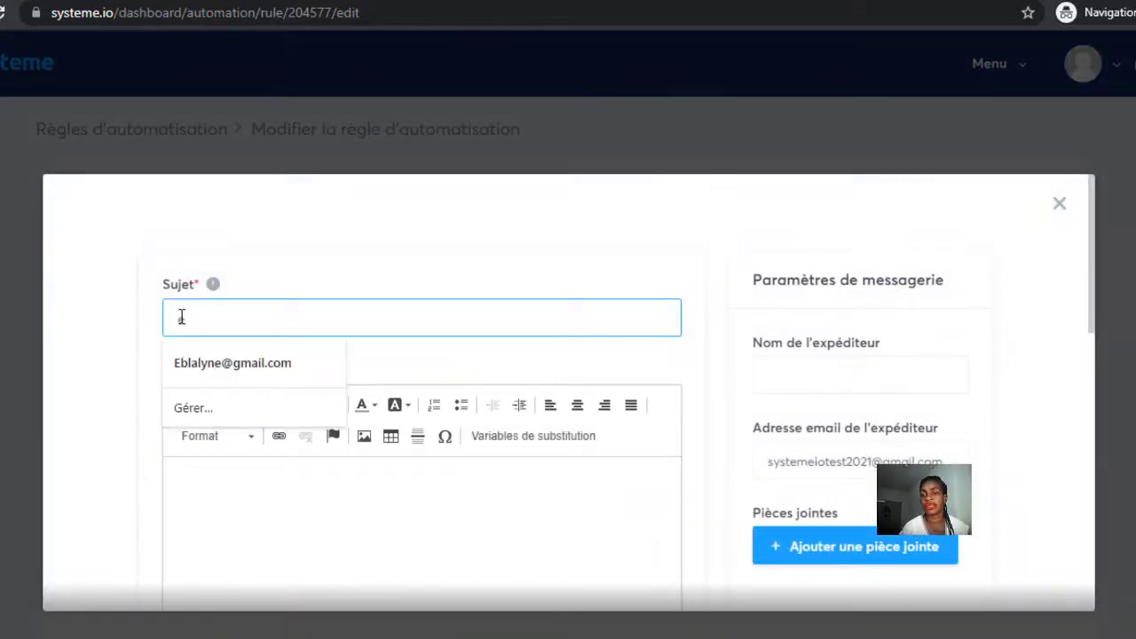
{"action": "type", "text": "booh gra"}
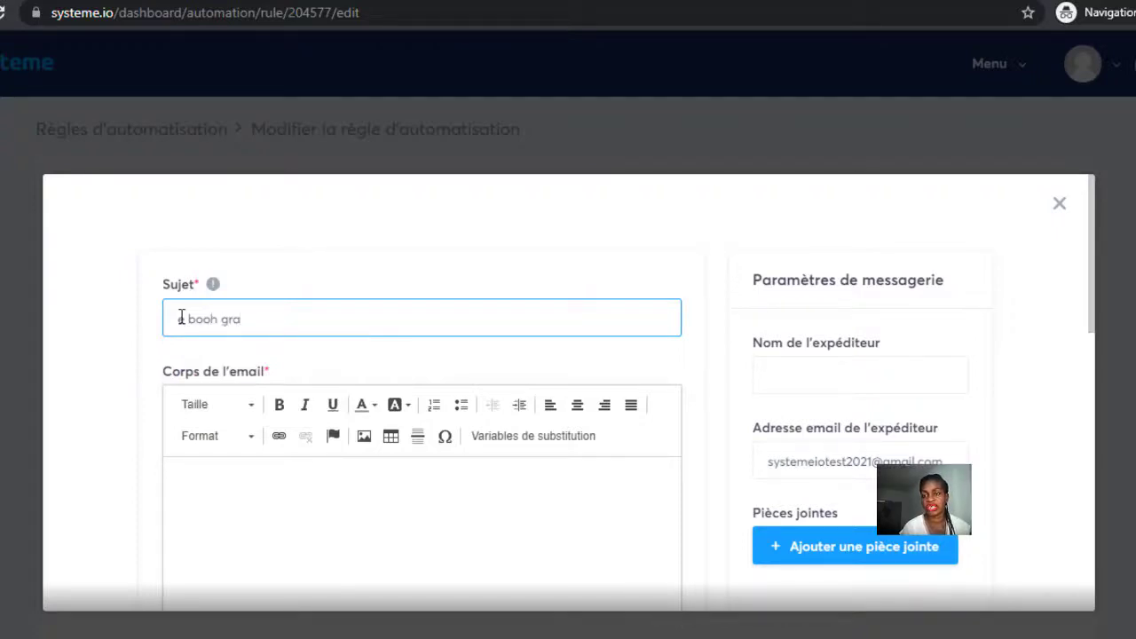
{"action": "type", "text": "tuit"}
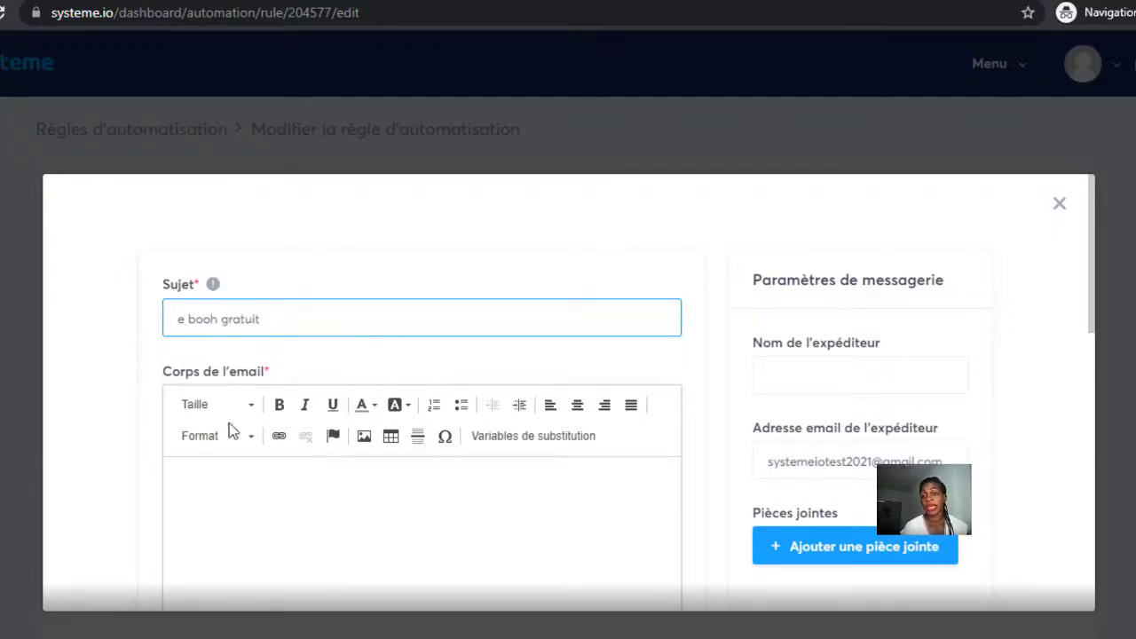
{"action": "triple_click", "coordinate": [1101, 312]}
{"action": "scroll", "coordinate": [1092, 334], "scroll_direction": "down", "scroll_amount": 2}
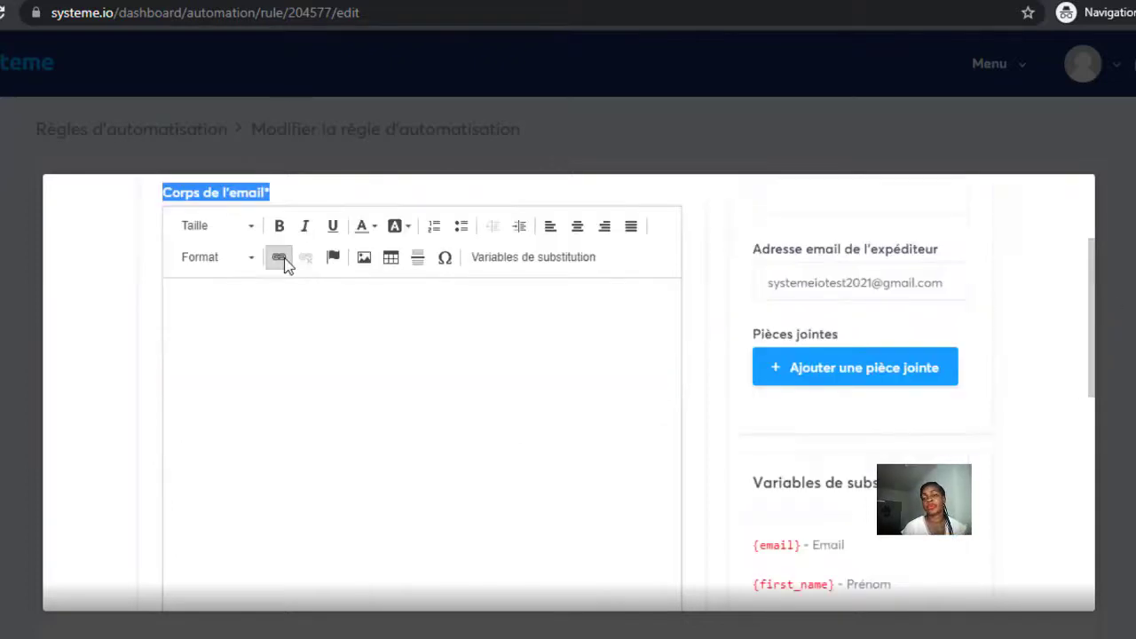
Attempt to insert a link in the email body, then cancel it after the missing-URL warning.
{"action": "left_click", "coordinate": [281, 259]}
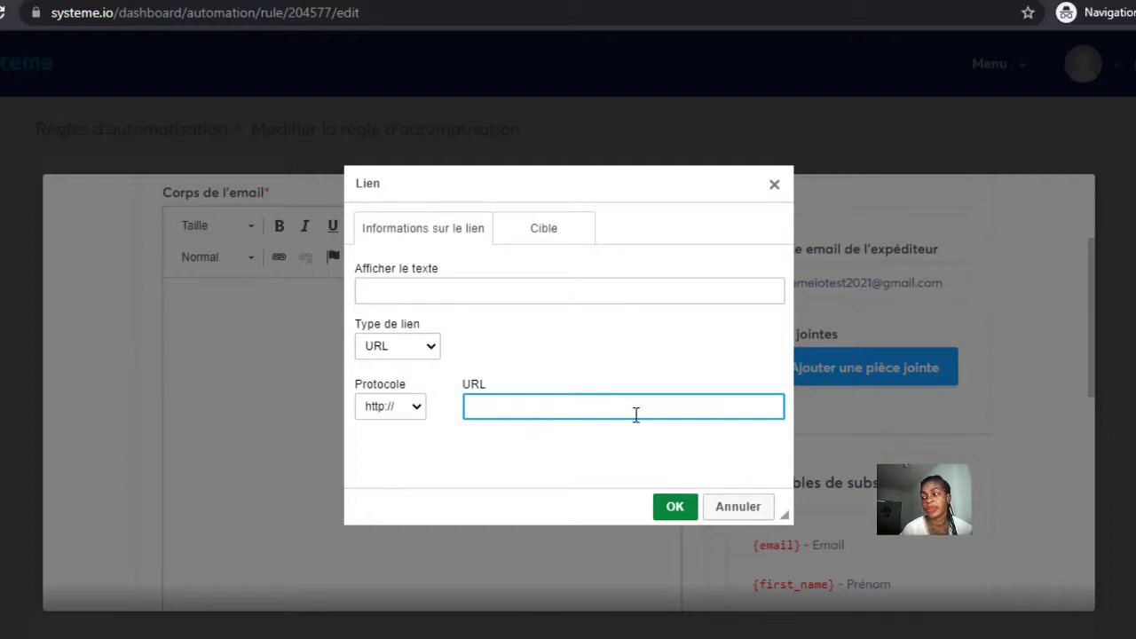
{"action": "left_click", "coordinate": [675, 508]}
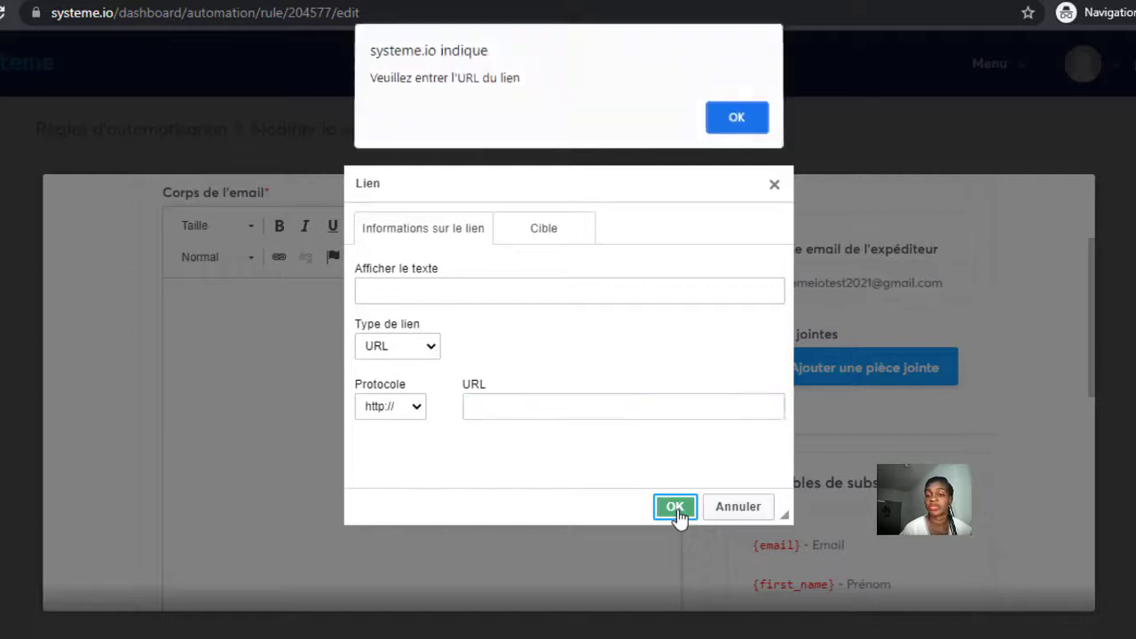
{"action": "left_click", "coordinate": [737, 122]}
{"action": "key", "text": "Escape"}
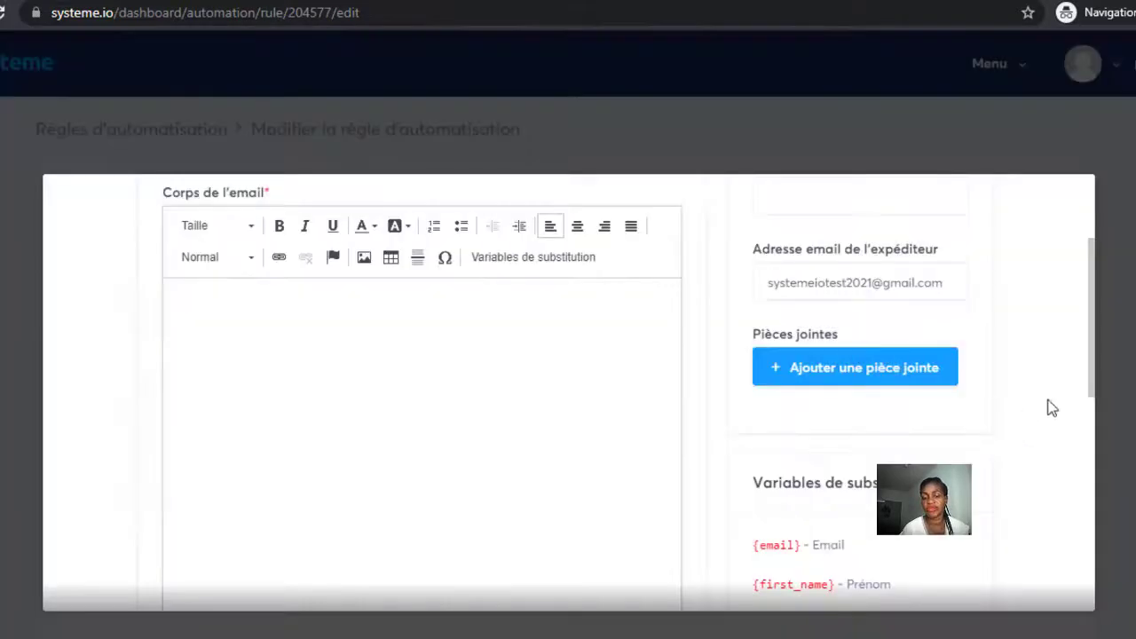
Write 'Bonjour {first_name}' in the body, try saving, then close the editor unsaved.
{"action": "scroll", "coordinate": [1027, 431], "scroll_direction": "down", "scroll_amount": 1}
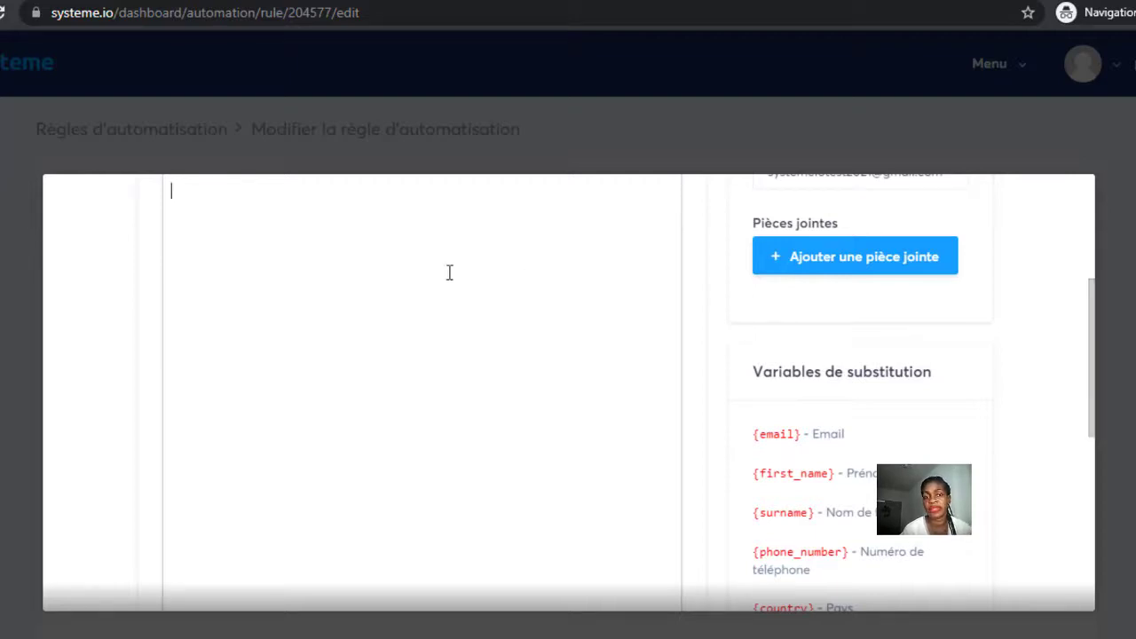
{"action": "type", "text": "Bonjour"}
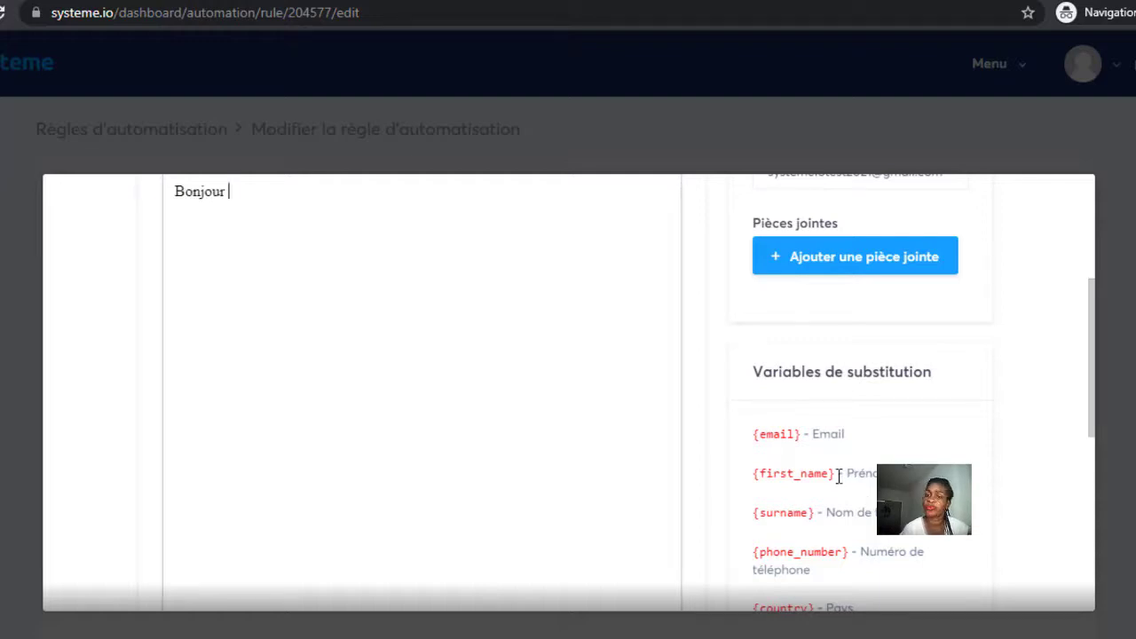
{"action": "left_click_drag", "start_coordinate": [839, 476], "coordinate": [238, 189]}
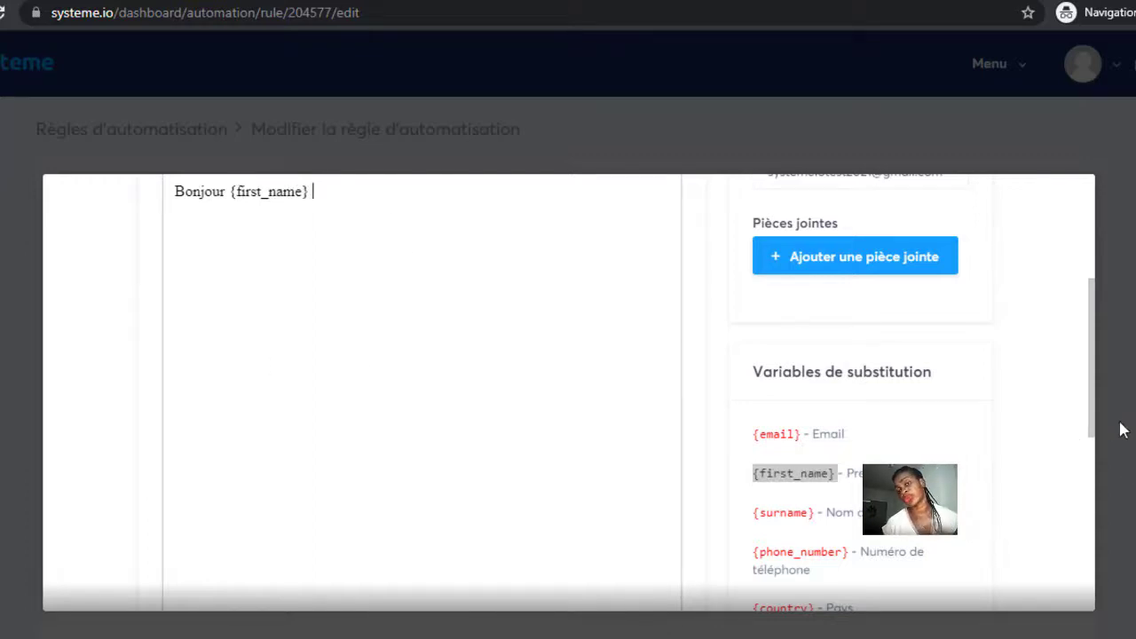
{"action": "scroll", "coordinate": [801, 302], "scroll_direction": "up", "scroll_amount": 3}
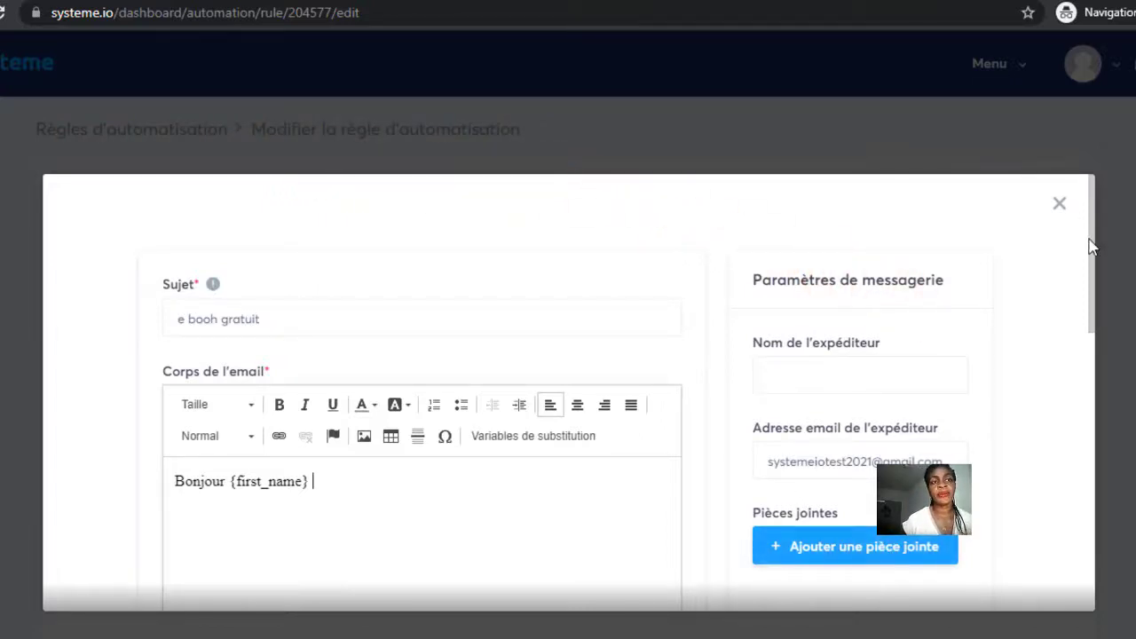
{"action": "left_click_drag", "start_coordinate": [1090, 249], "coordinate": [1056, 615]}
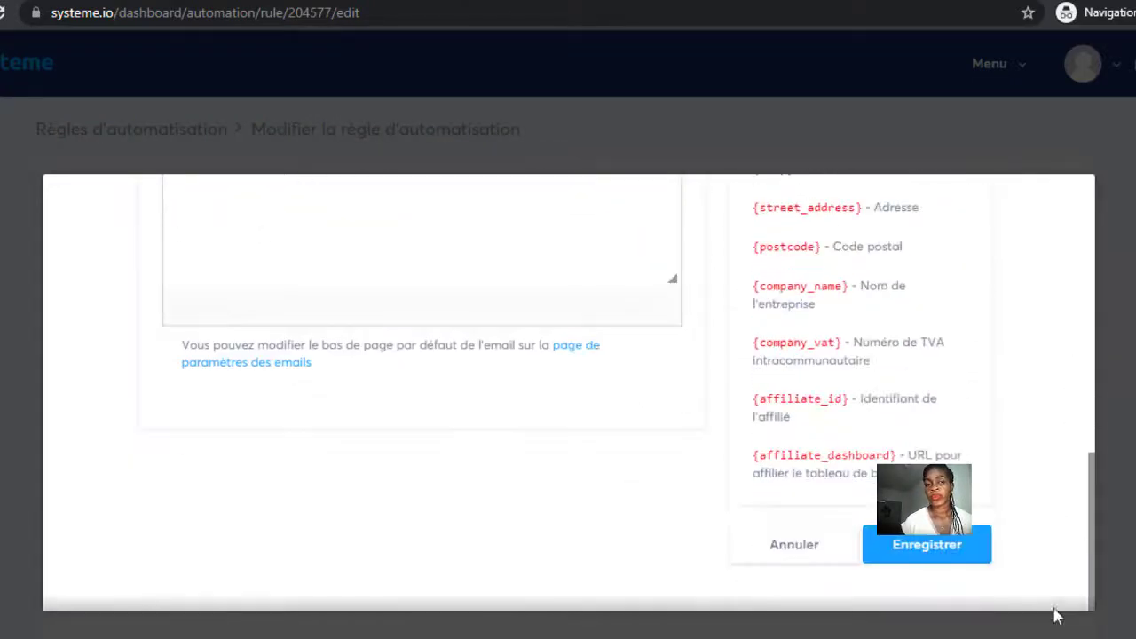
{"action": "left_click", "coordinate": [914, 539]}
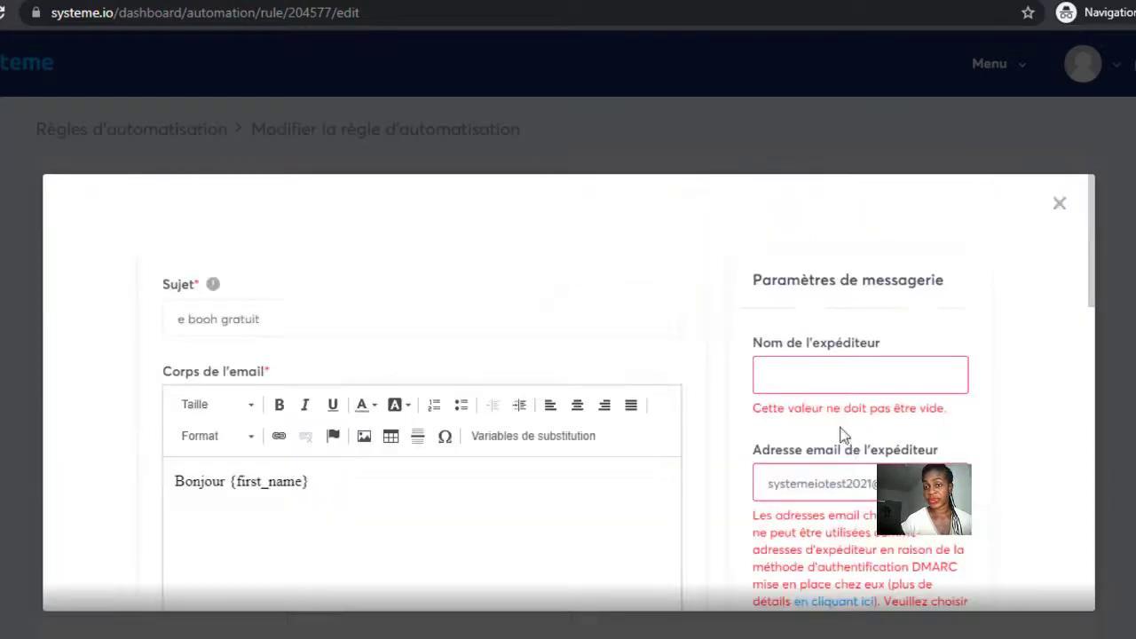
{"action": "left_click", "coordinate": [1057, 197]}
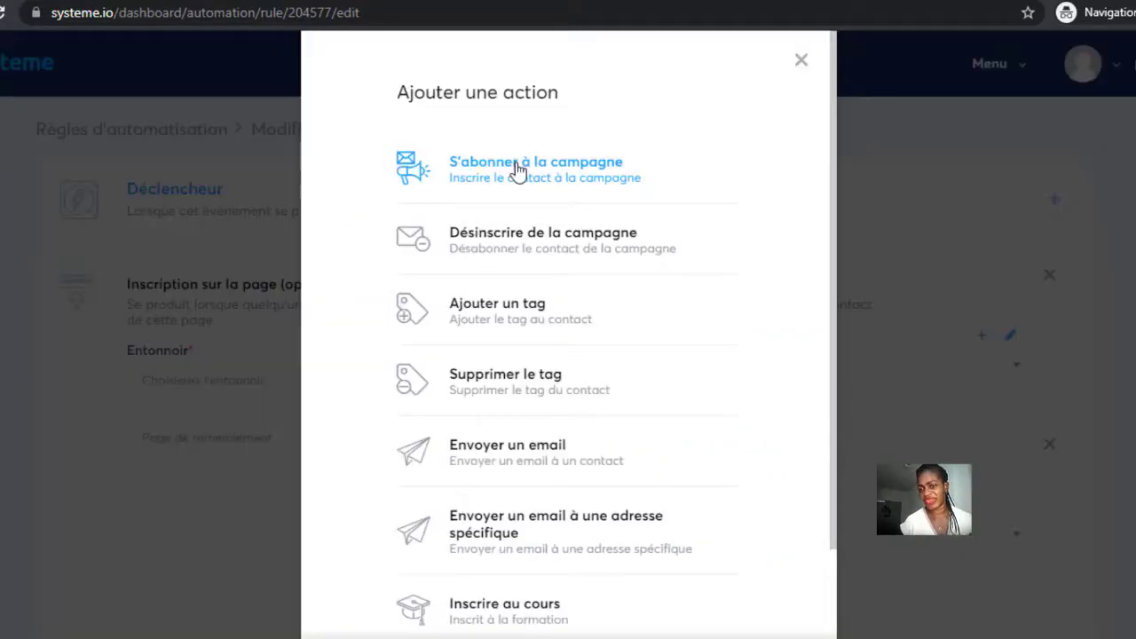
Add a 'S'abonner à la campagne' action at the top of the optin rule's actions.
{"action": "left_click", "coordinate": [518, 172]}
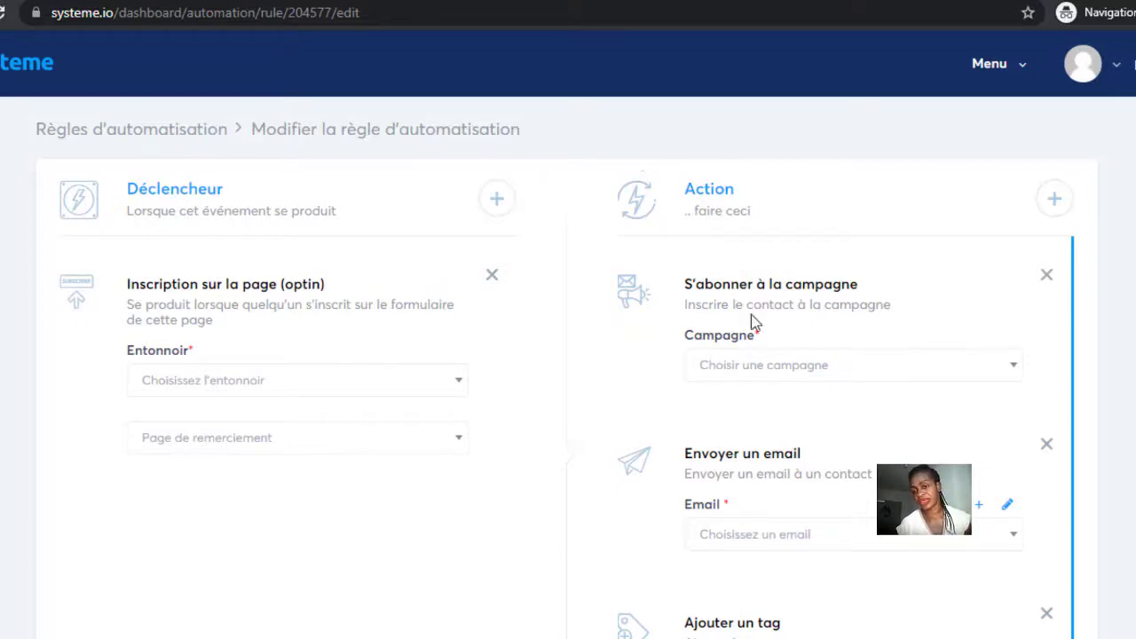
{"action": "left_click", "coordinate": [1021, 71]}
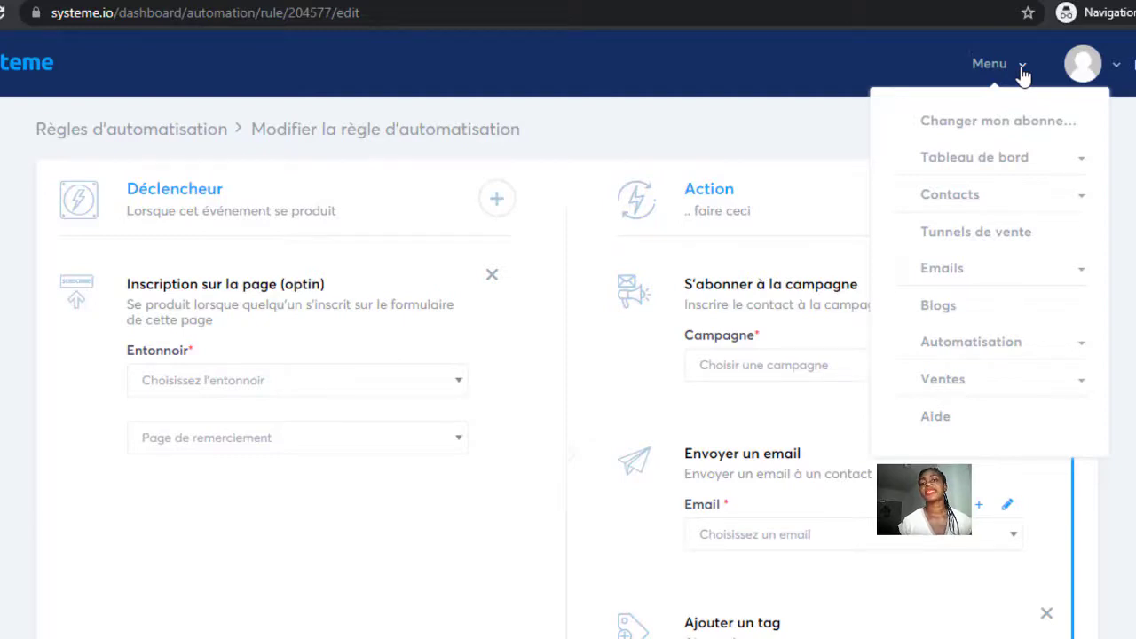
Check the empty Ventes > Produits list and the invoices page, then open the Aide help page.
{"action": "left_click", "coordinate": [940, 379]}
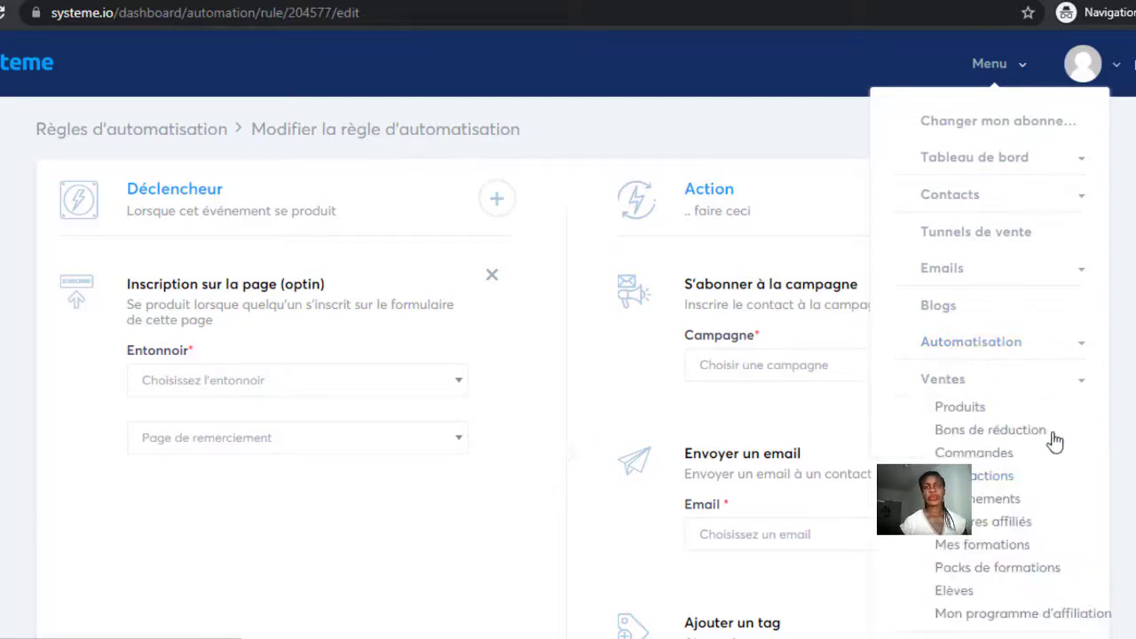
{"action": "left_click", "coordinate": [953, 410]}
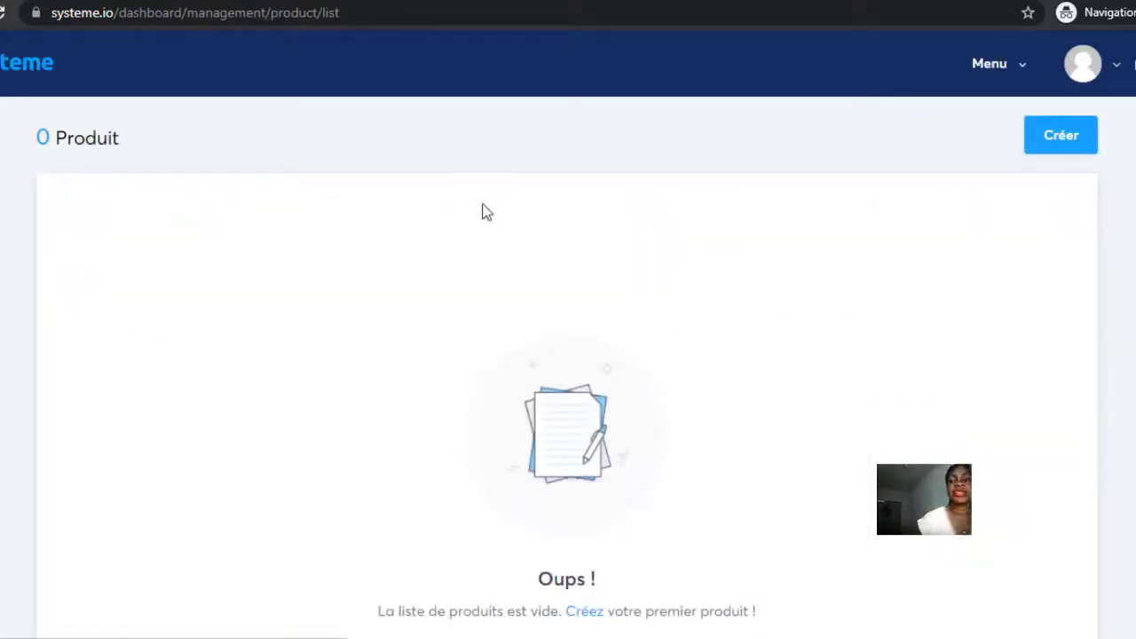
{"action": "left_click", "coordinate": [1021, 66]}
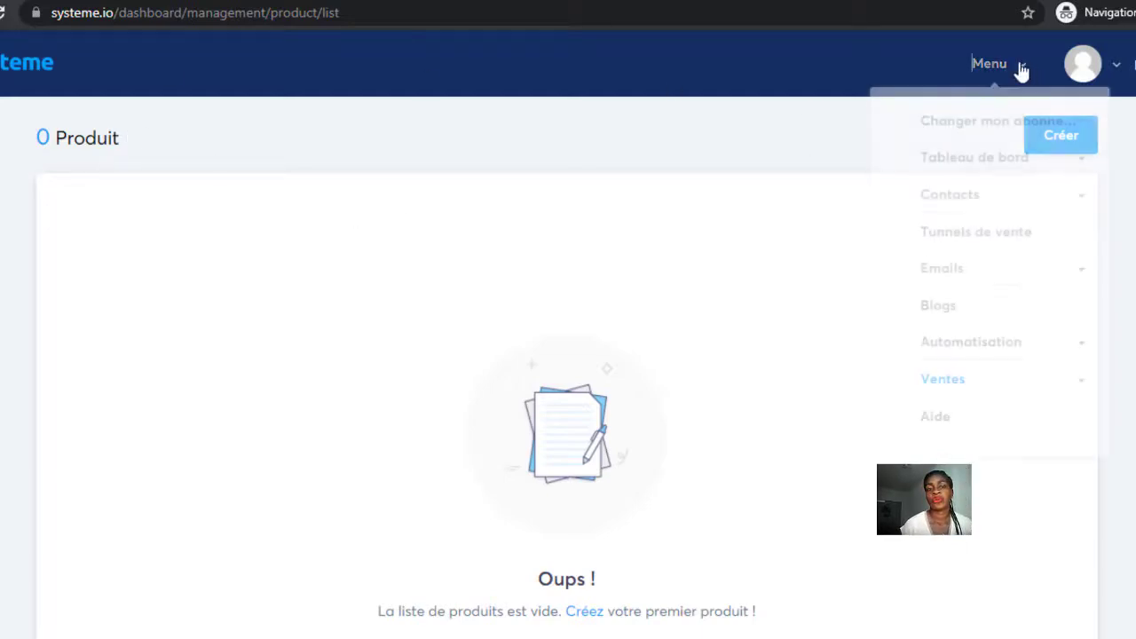
{"action": "left_click", "coordinate": [944, 381]}
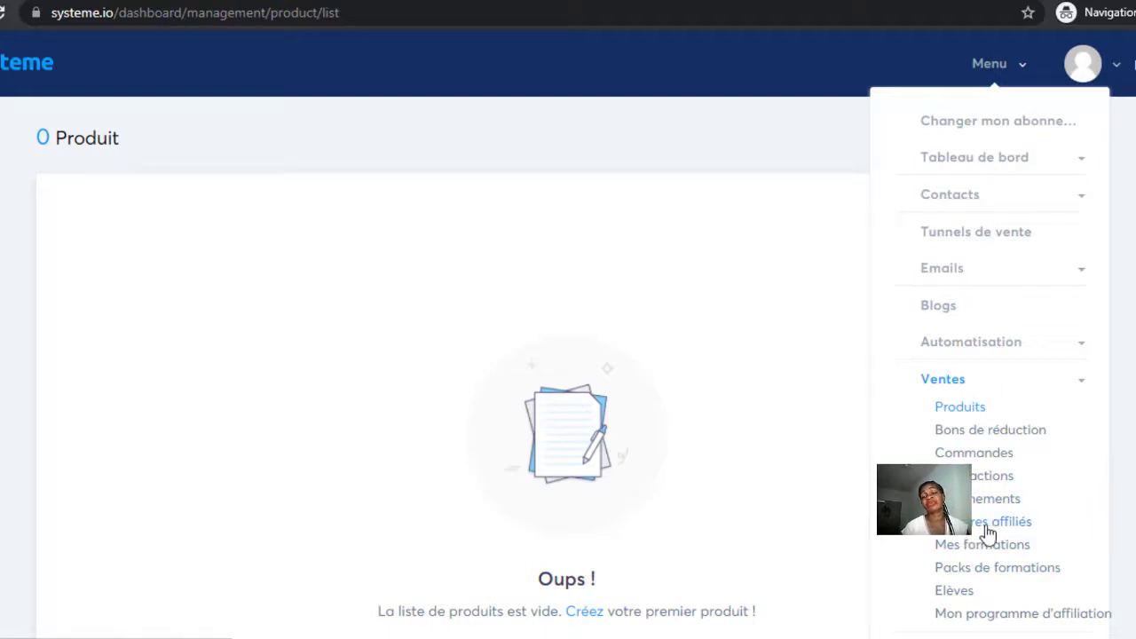
{"action": "left_click", "coordinate": [976, 526]}
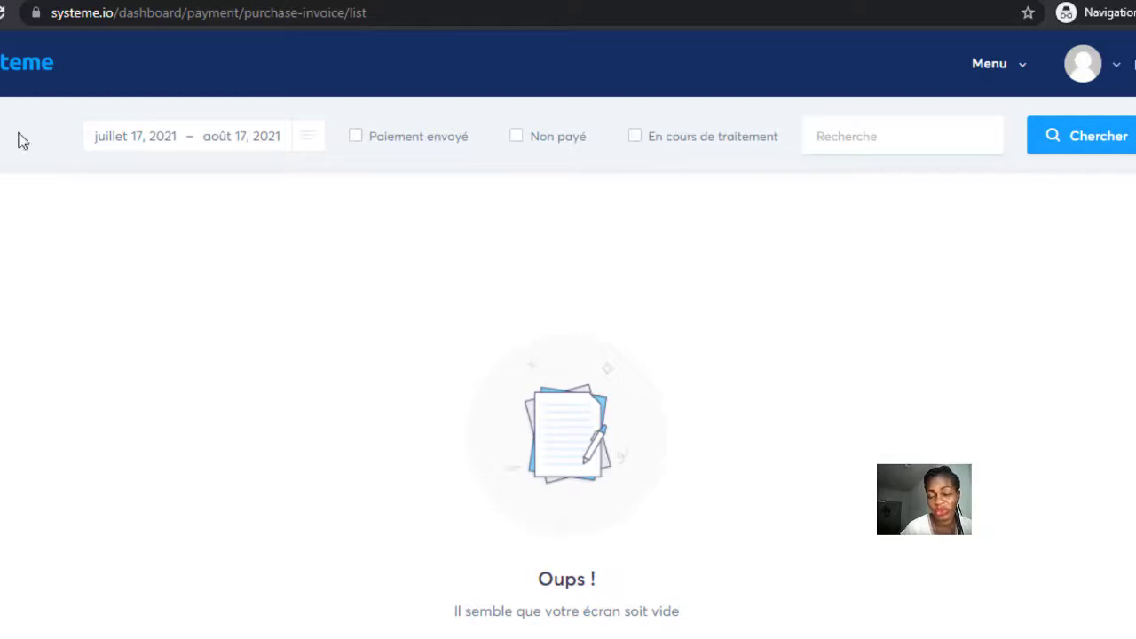
{"action": "left_click", "coordinate": [0, 13]}
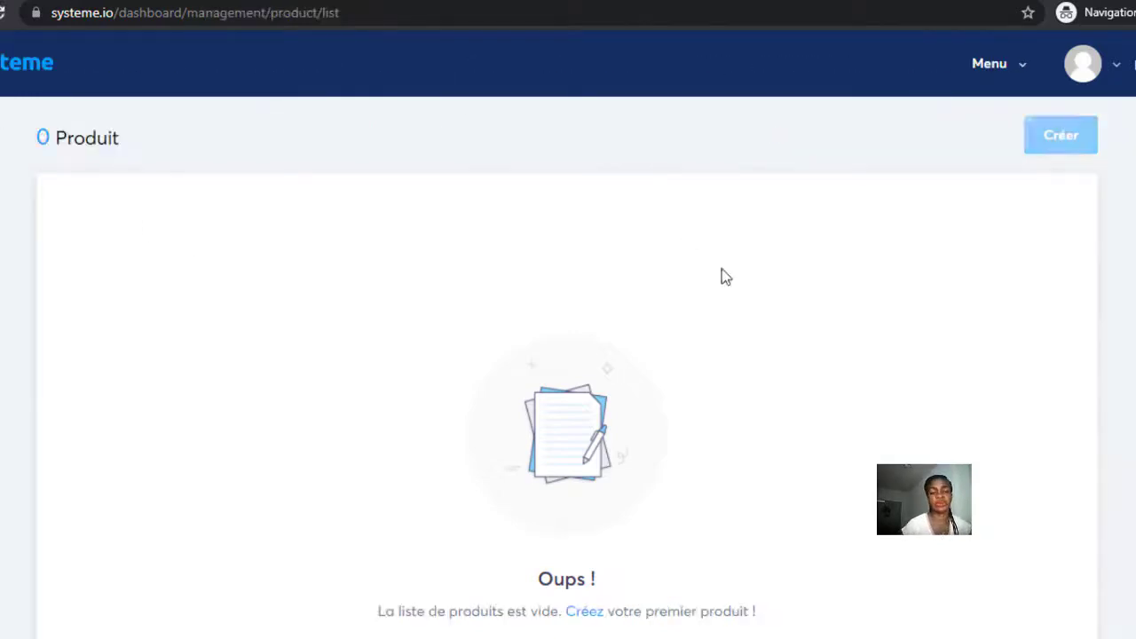
{"action": "left_click", "coordinate": [1025, 74]}
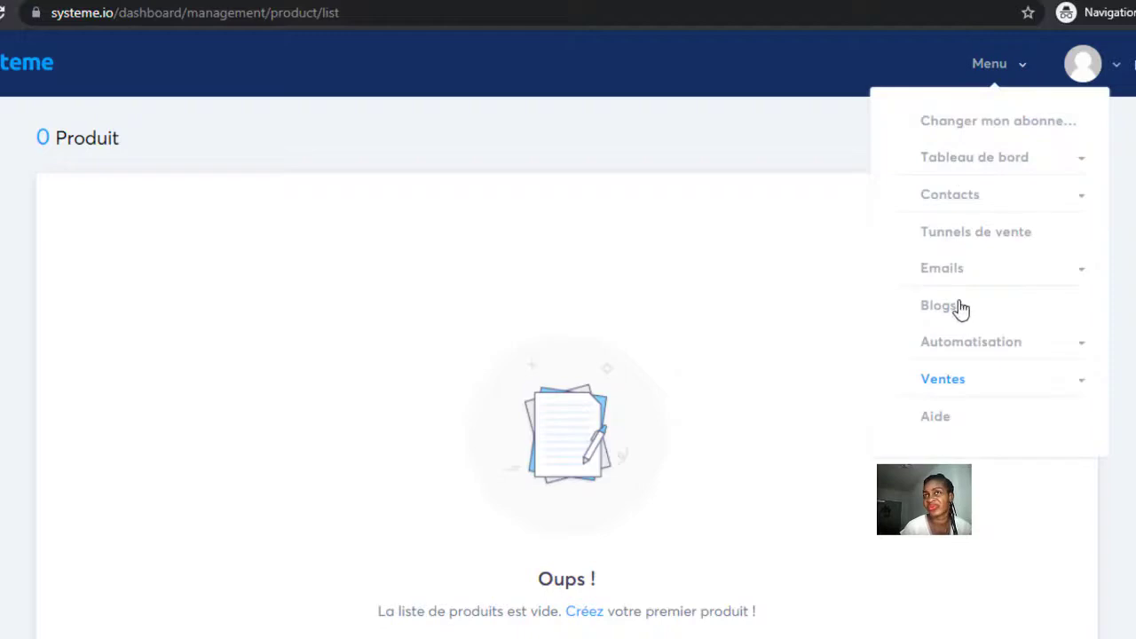
{"action": "left_click", "coordinate": [948, 417]}
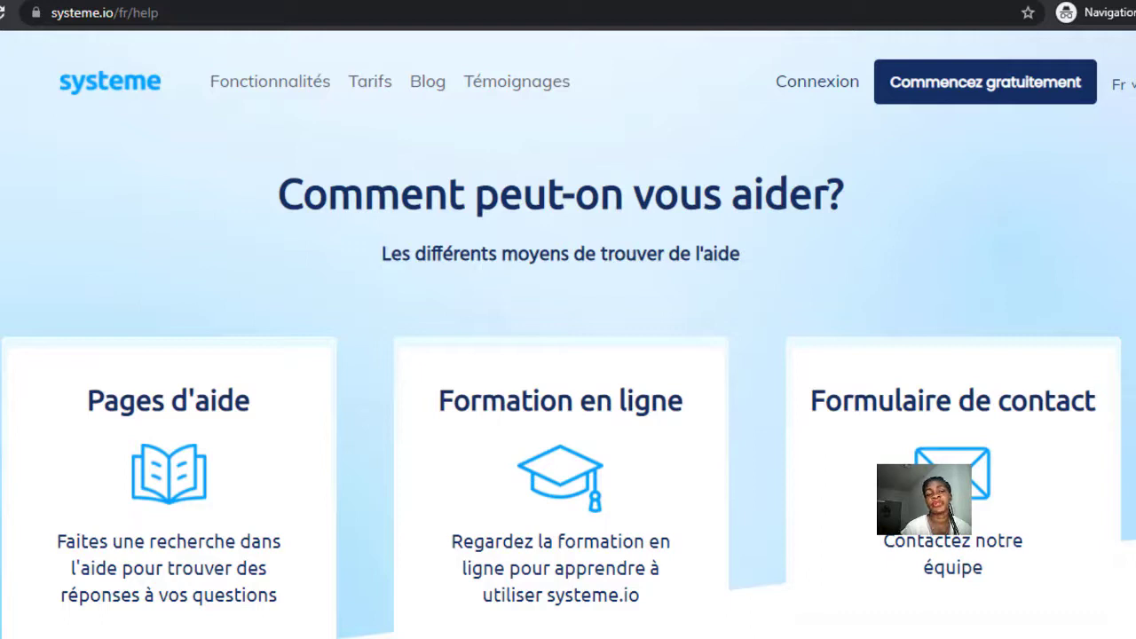
Go from the help page to the plans table comparing free, Startup 27 €, Webinars 47 €, Entreprise 96.99 €.
{"action": "scroll", "coordinate": [568, 338], "scroll_direction": "down", "scroll_amount": 1}
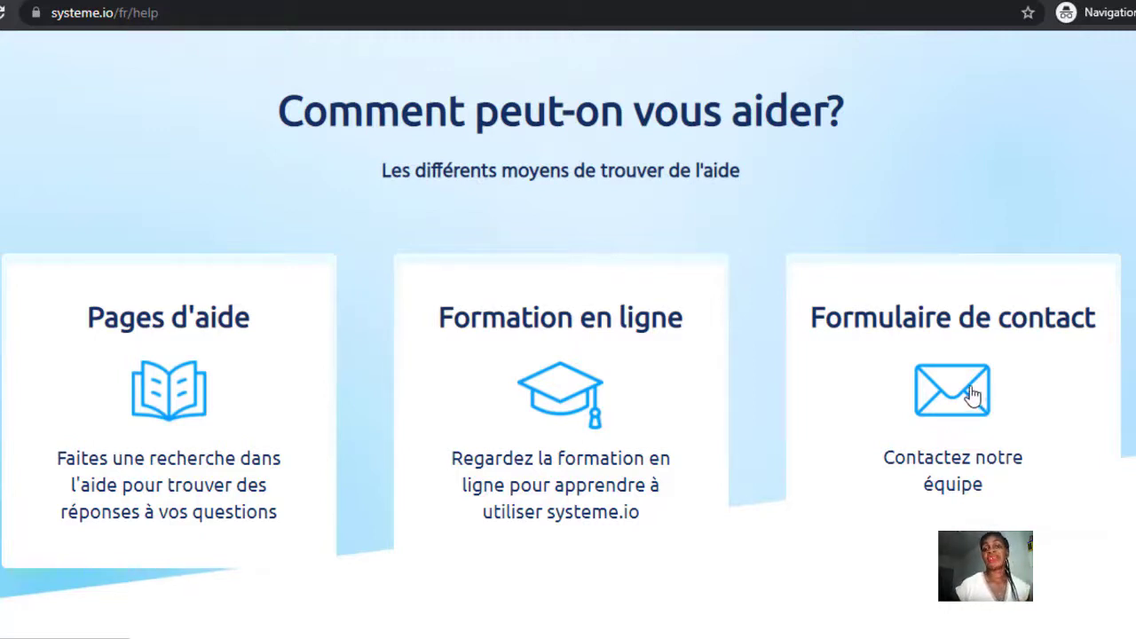
{"action": "left_click", "coordinate": [585, 397]}
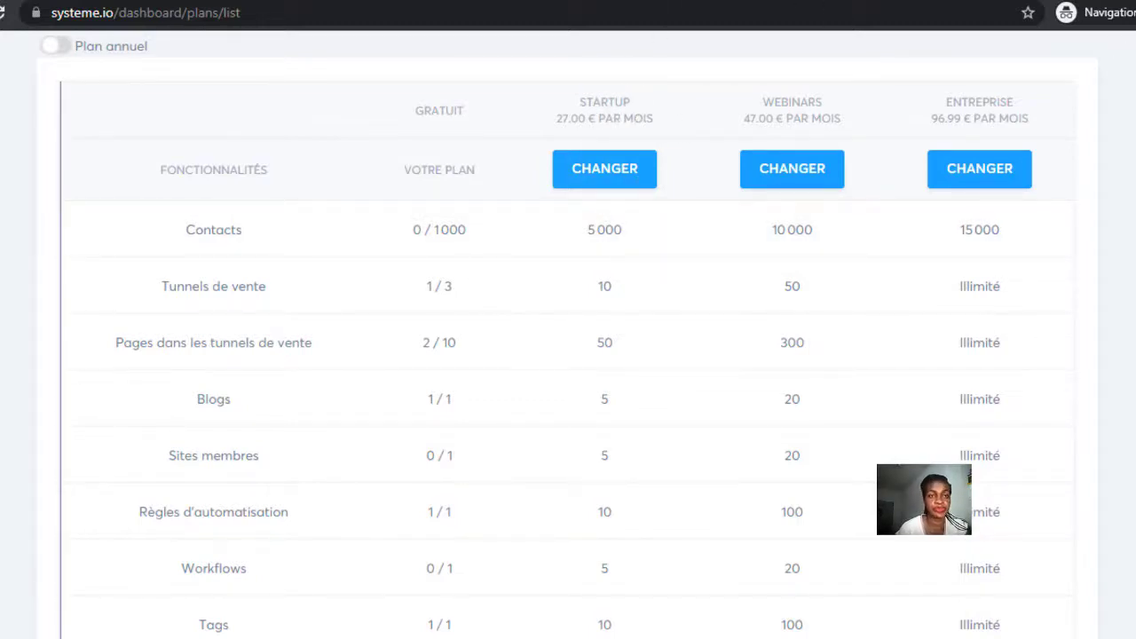
Scroll the plans table, then switch to the competitor pricing page in the other browser tab.
{"action": "scroll", "coordinate": [923, 289], "scroll_direction": "down", "scroll_amount": 2}
{"action": "scroll", "coordinate": [923, 290], "scroll_direction": "up", "scroll_amount": 2}
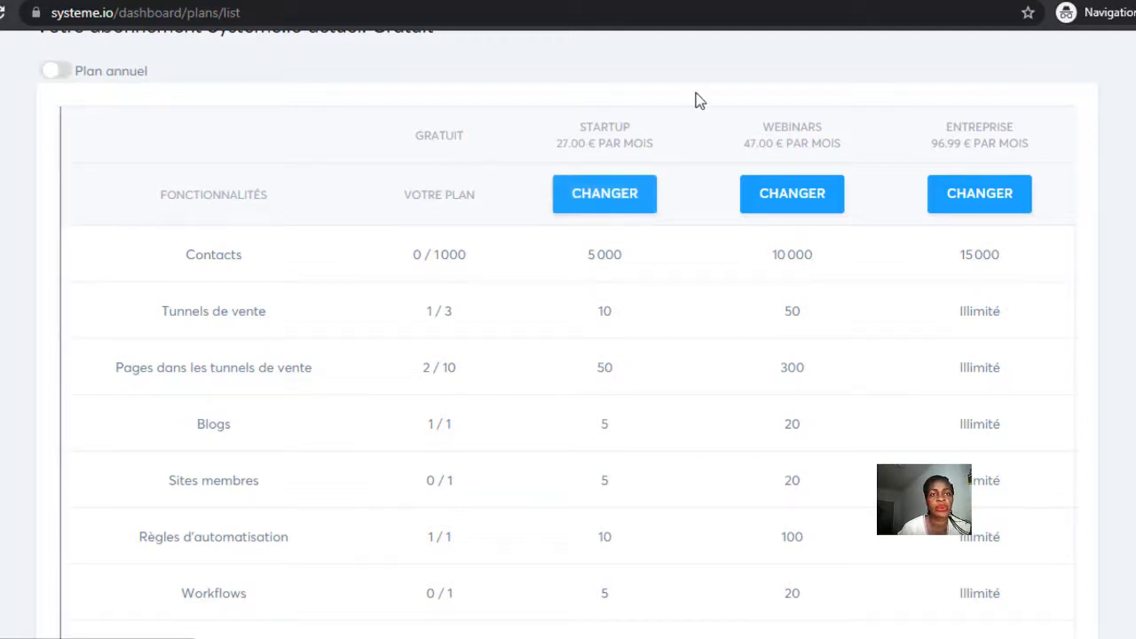
{"action": "left_click", "coordinate": [719, 1]}
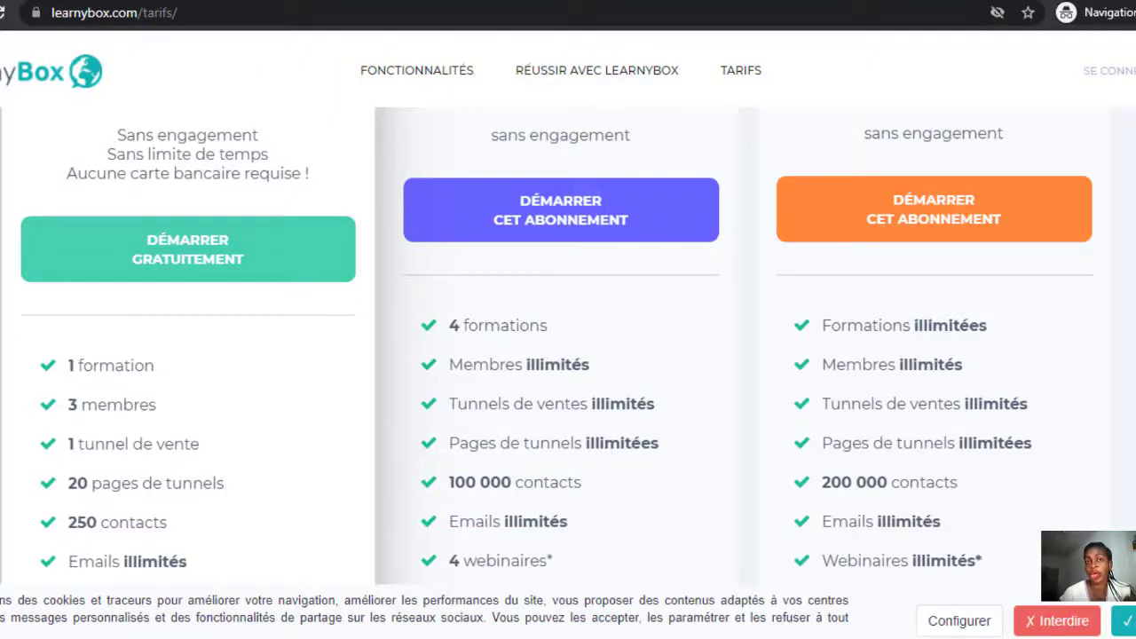
Compare LearnyBox's Découverte free, Infopreneur 99 € and Expert 299 € plans, then return to Systeme.io's plans.
{"action": "scroll", "coordinate": [556, 344], "scroll_direction": "up", "scroll_amount": 3}
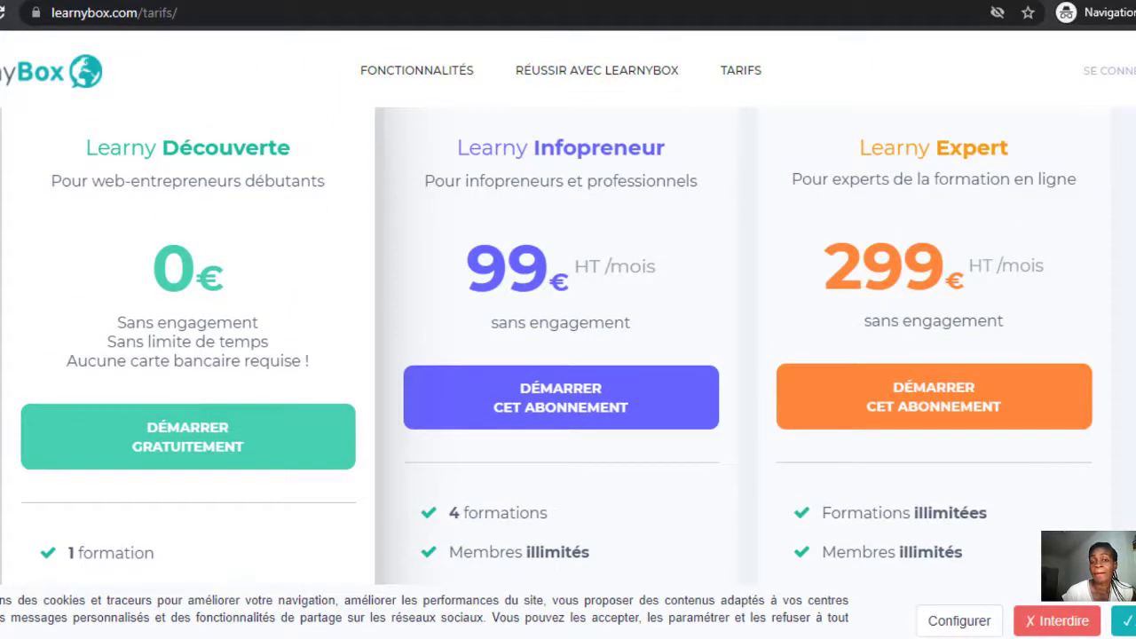
{"action": "scroll", "coordinate": [557, 351], "scroll_direction": "down", "scroll_amount": 5}
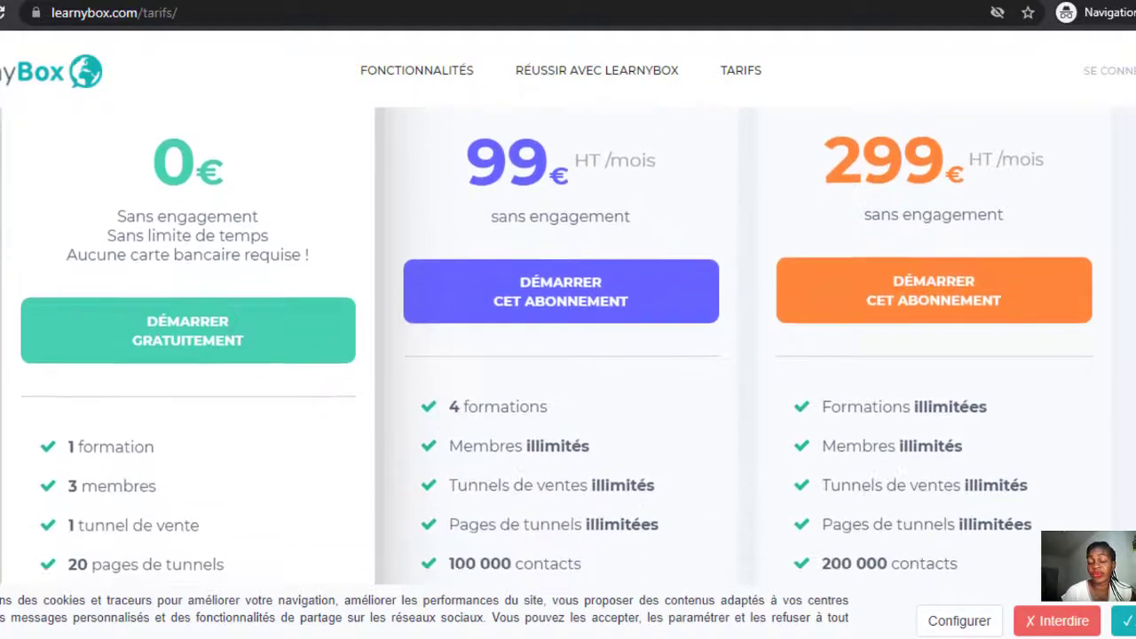
{"action": "scroll", "coordinate": [508, 347], "scroll_direction": "up", "scroll_amount": 1}
{"action": "scroll", "coordinate": [508, 347], "scroll_direction": "down", "scroll_amount": 1}
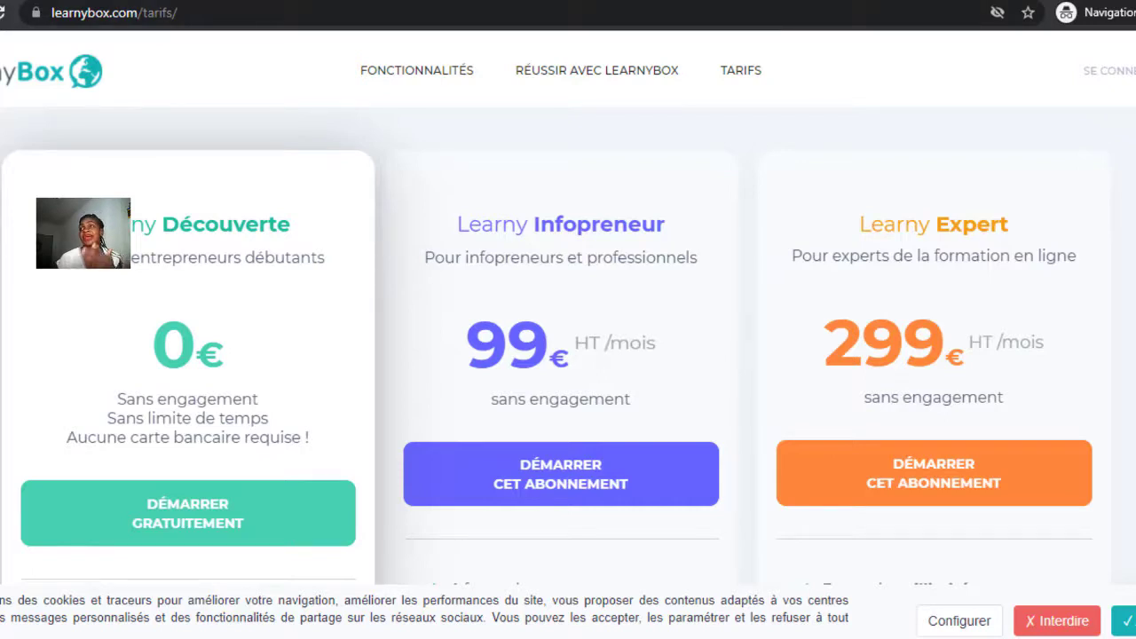
{"action": "left_click", "coordinate": [701, 2]}
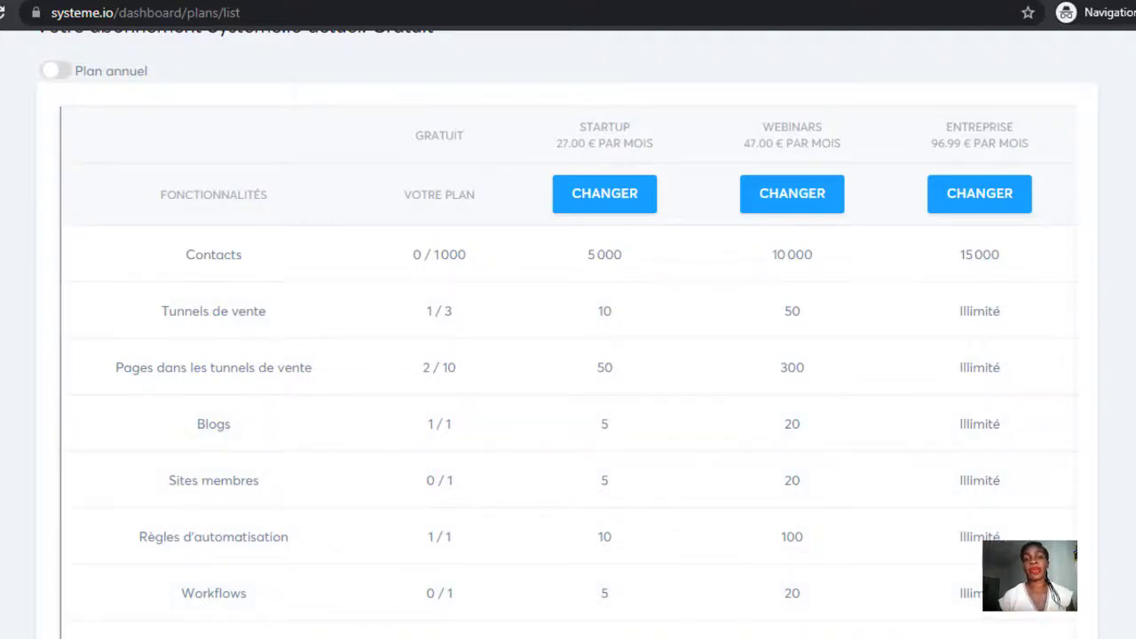
{"action": "scroll", "coordinate": [567, 330], "scroll_direction": "down", "scroll_amount": 1}
{"action": "scroll", "coordinate": [567, 330], "scroll_direction": "down", "scroll_amount": 1}
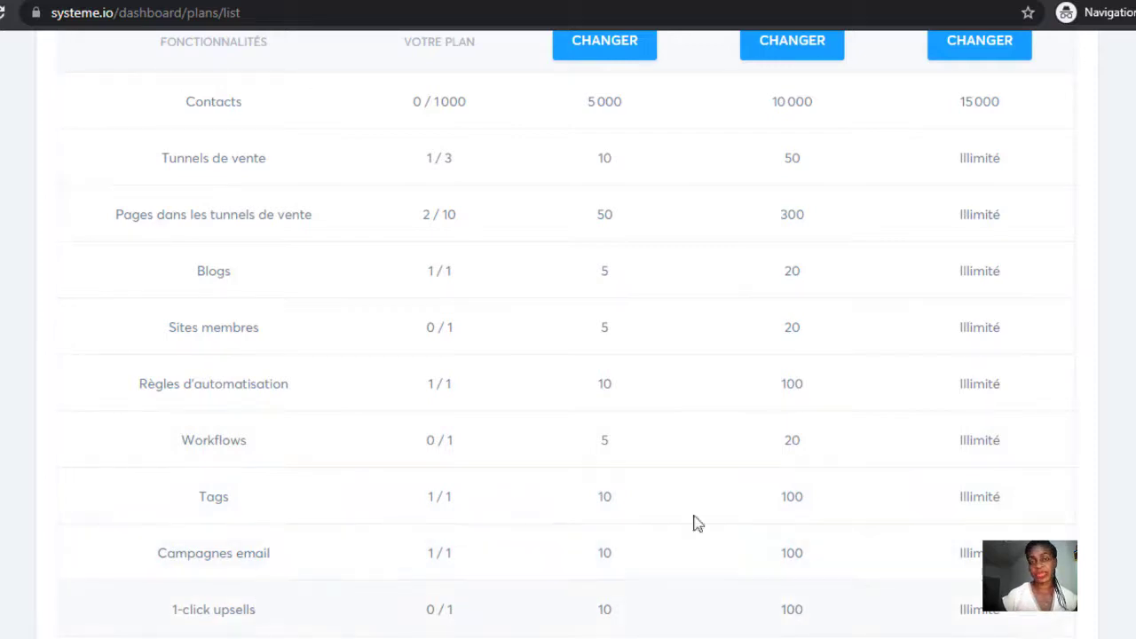
{"action": "scroll", "coordinate": [325, 601], "scroll_direction": "down", "scroll_amount": 2}
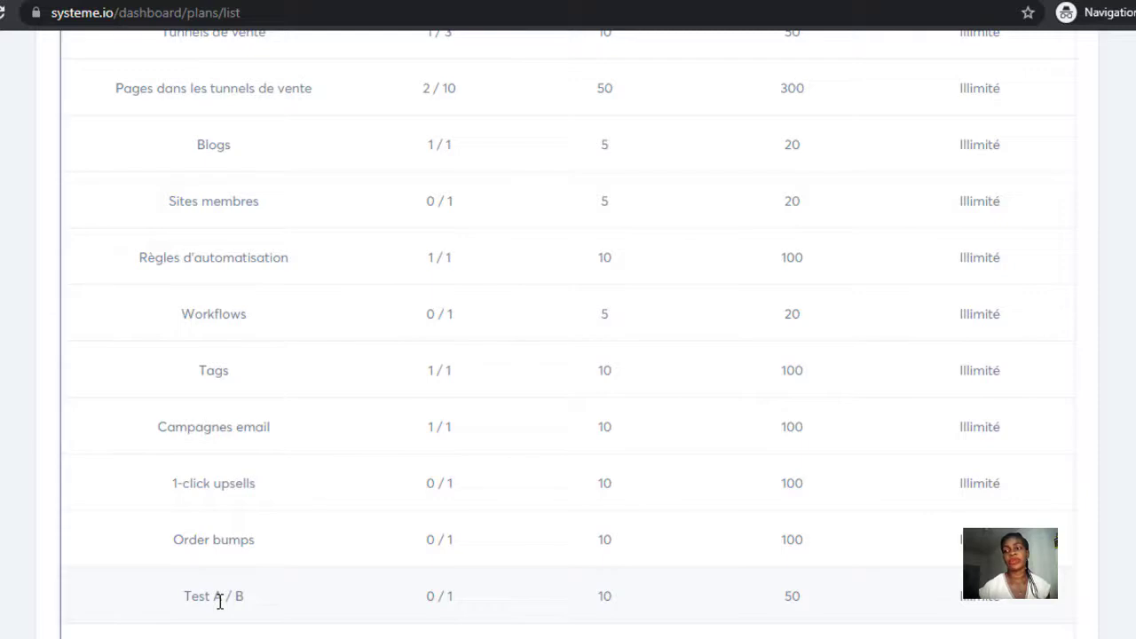
{"action": "scroll", "coordinate": [219, 601], "scroll_direction": "up", "scroll_amount": 4}
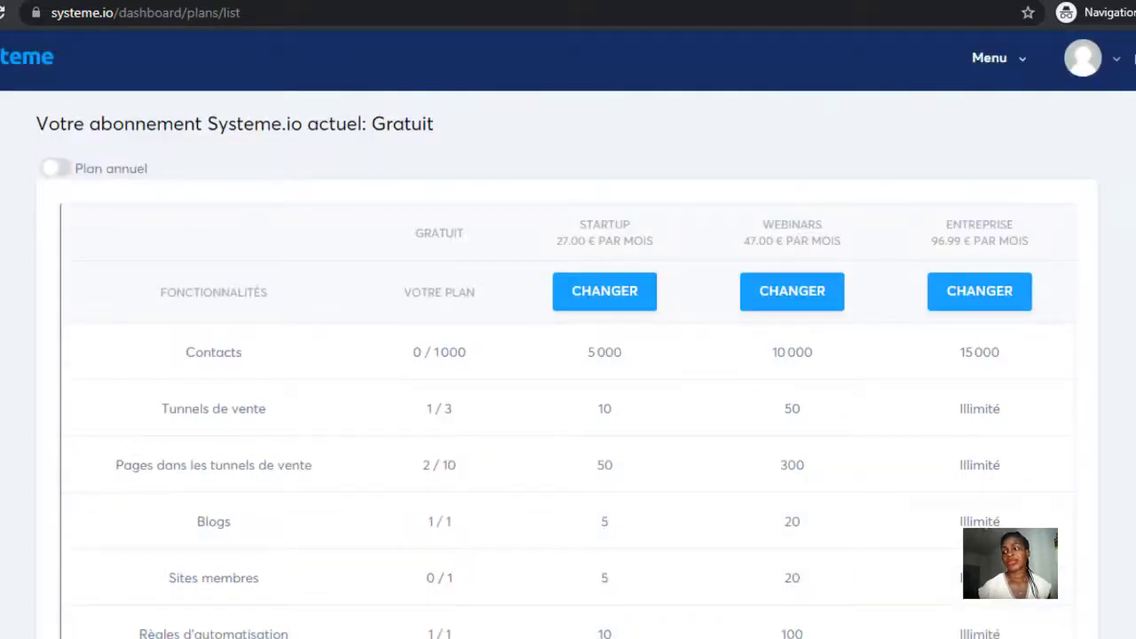
{"action": "scroll", "coordinate": [588, 127], "scroll_direction": "down", "scroll_amount": 3}
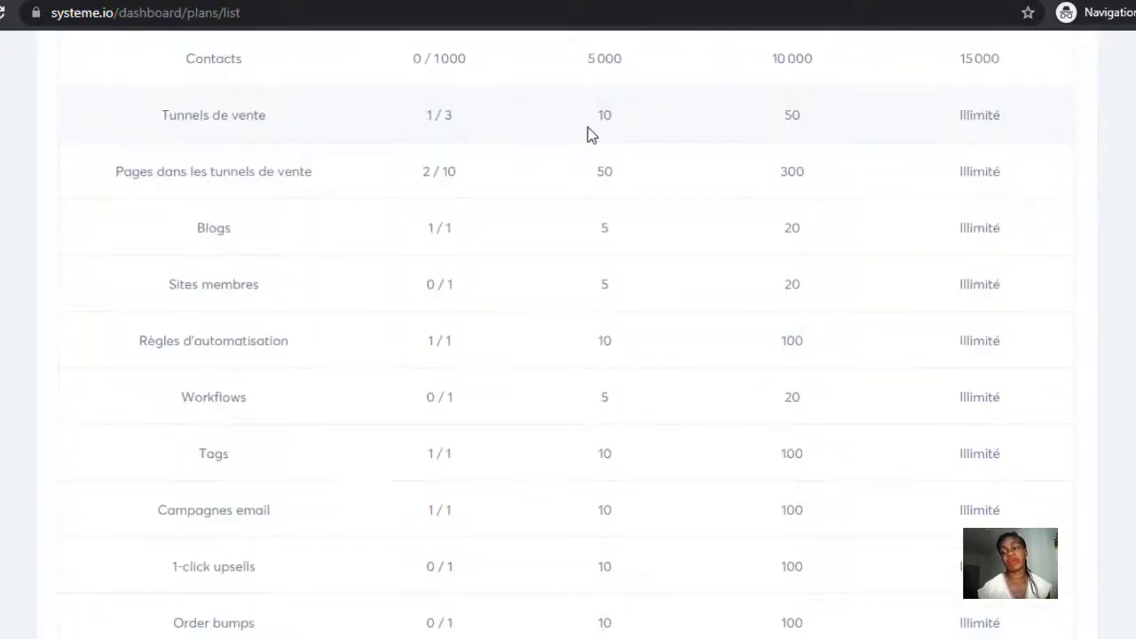